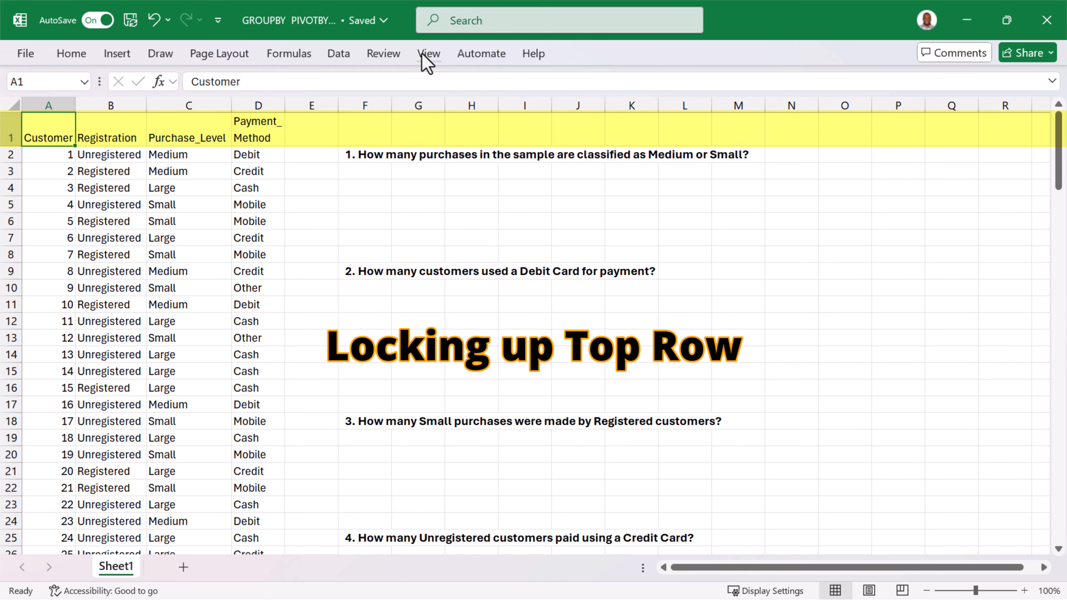
Step: Freeze the top row of the worksheet so the column headers stay in view
left_click(427, 56)
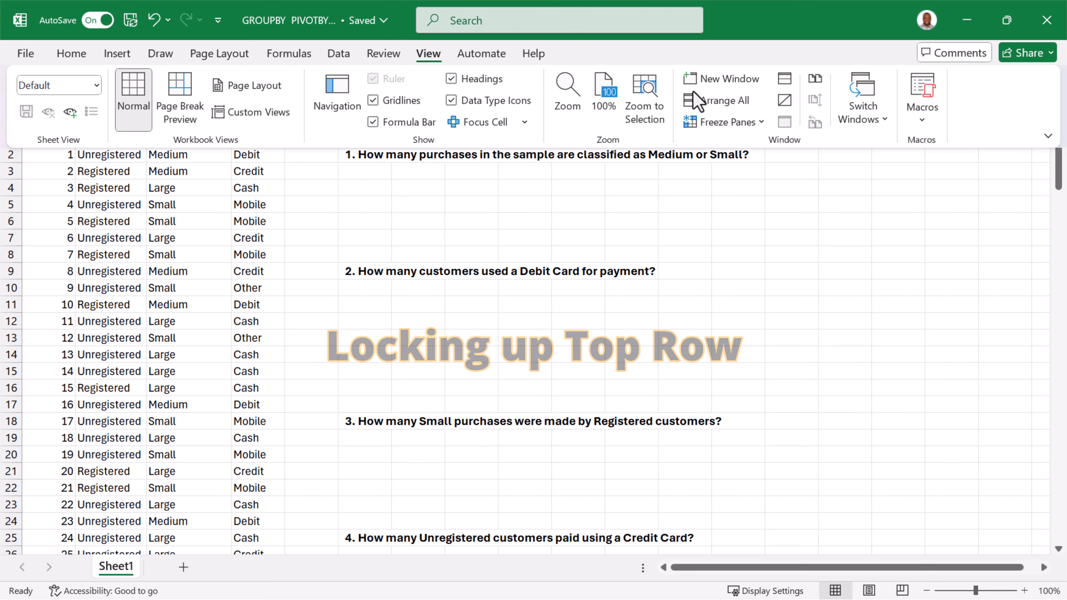
left_click(724, 123)
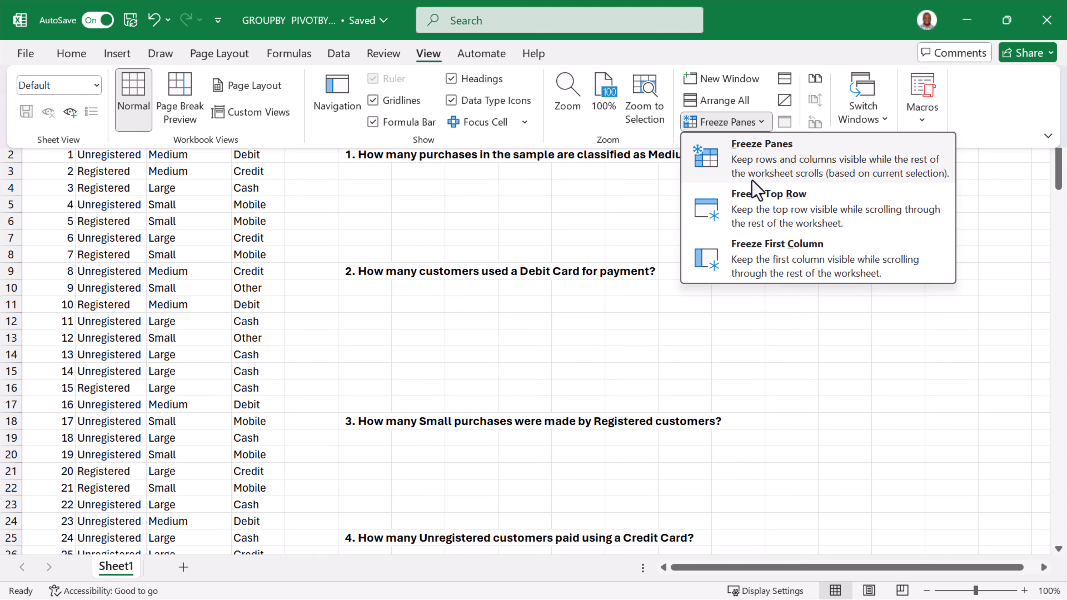
left_click(759, 209)
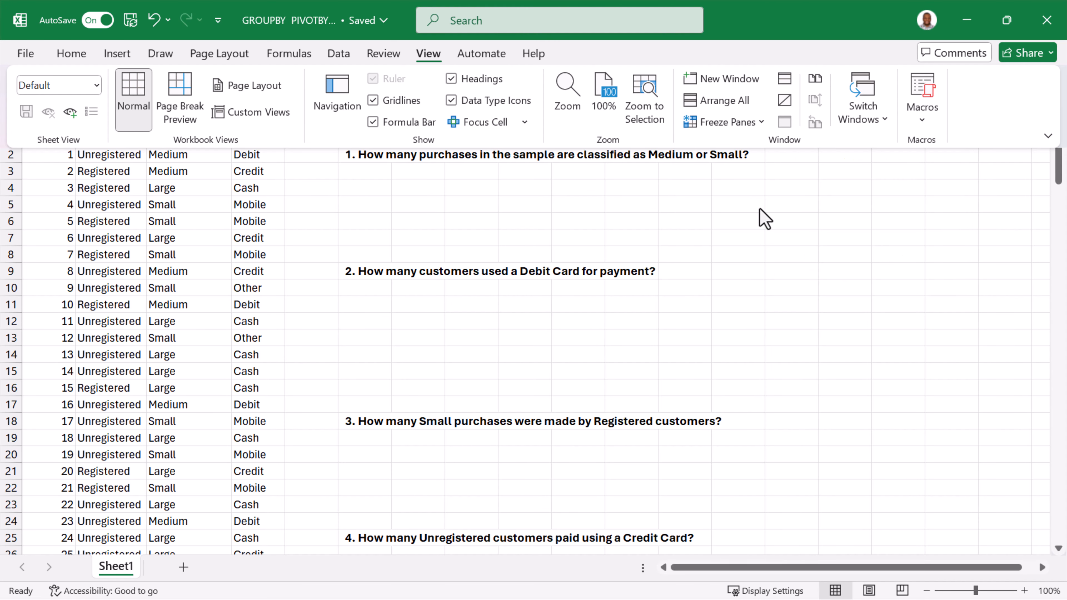
left_click(522, 213)
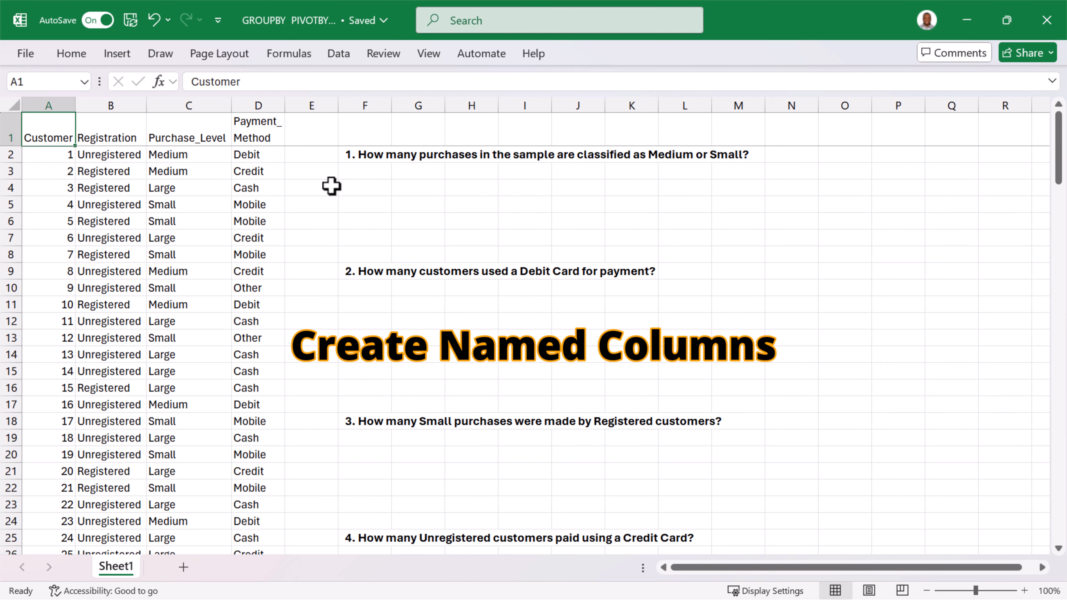
Step: Create named ranges for the data columns in A1:D138, taking the names from the top row only
key("ctrl+shift+Right")
key("ctrl+shift+Down")
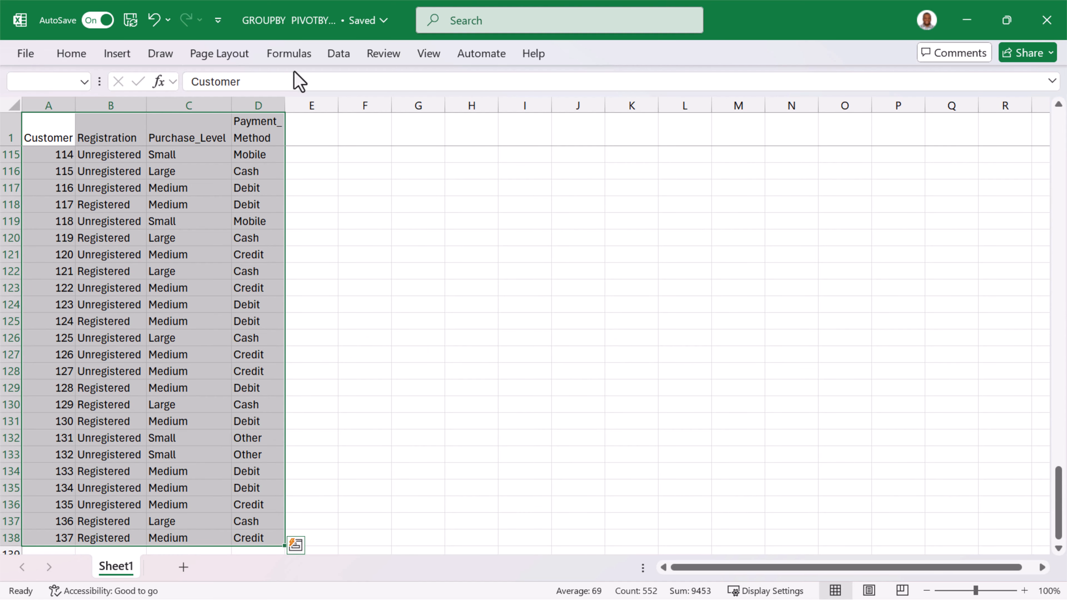
left_click(290, 56)
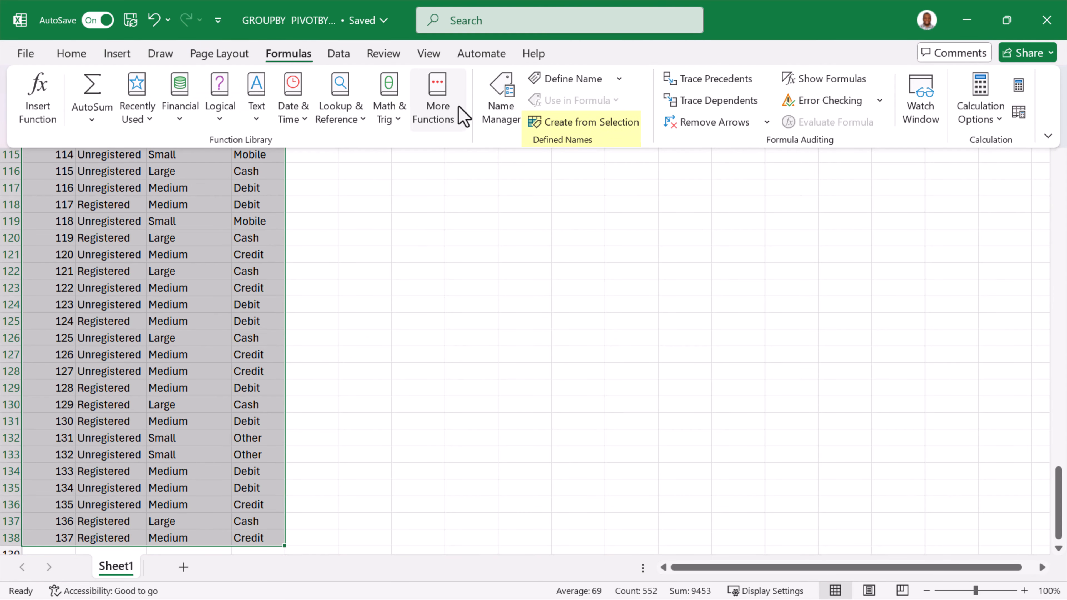
left_click(575, 127)
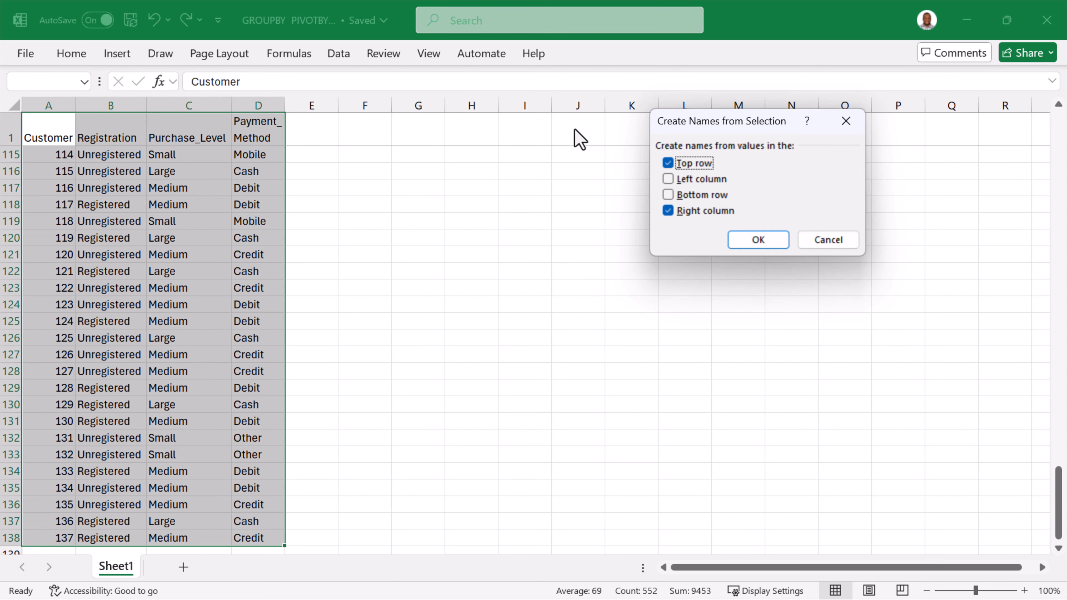
left_click(669, 211)
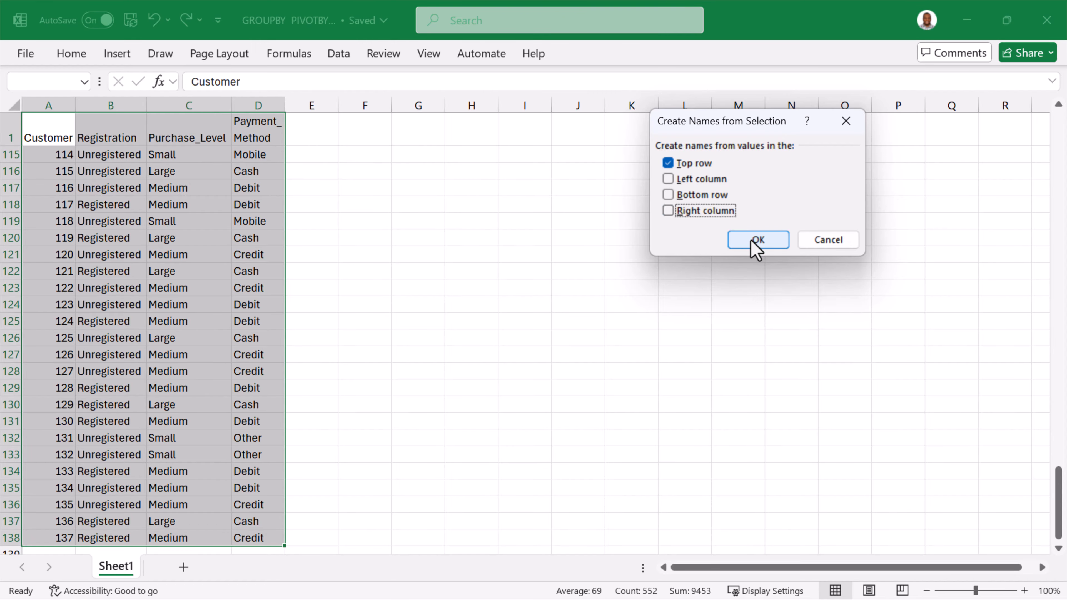
left_click(753, 243)
Step: Under question 1, enter =GROUPBY(Purchase_Level, Purchase_Level, COUNTA) in cell G4 to count purchases by level
left_click_drag(1056, 477, 1027, 107)
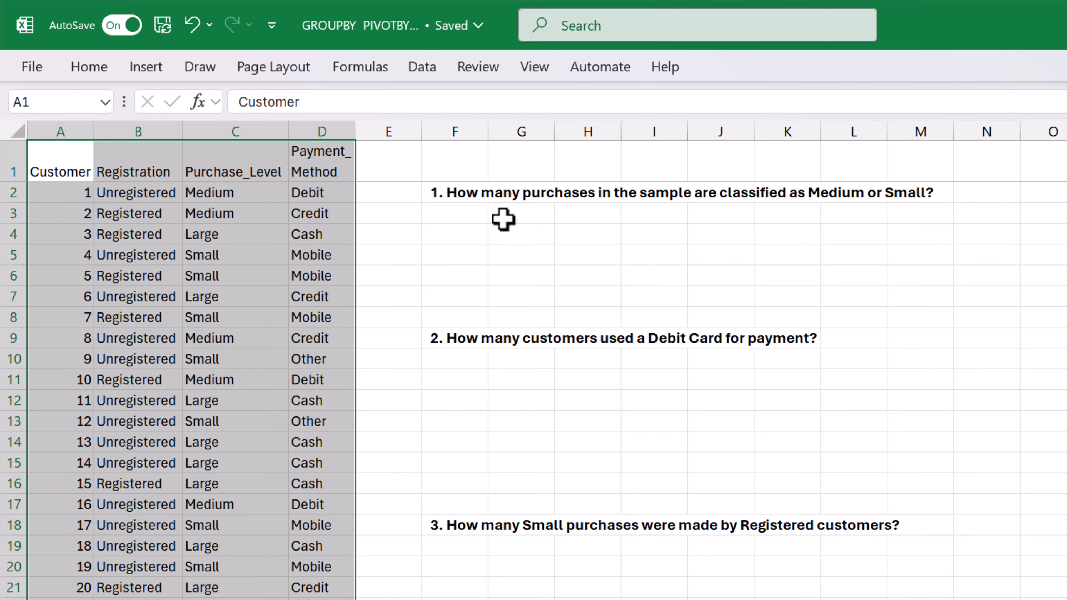
left_click(503, 219)
left_click(516, 235)
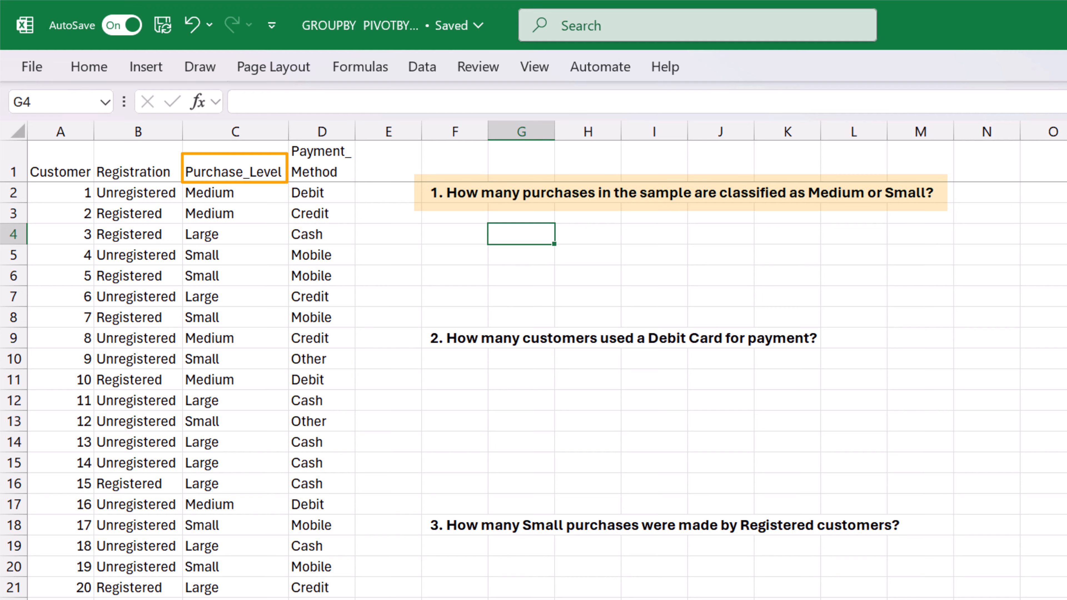
type("=groupby(")
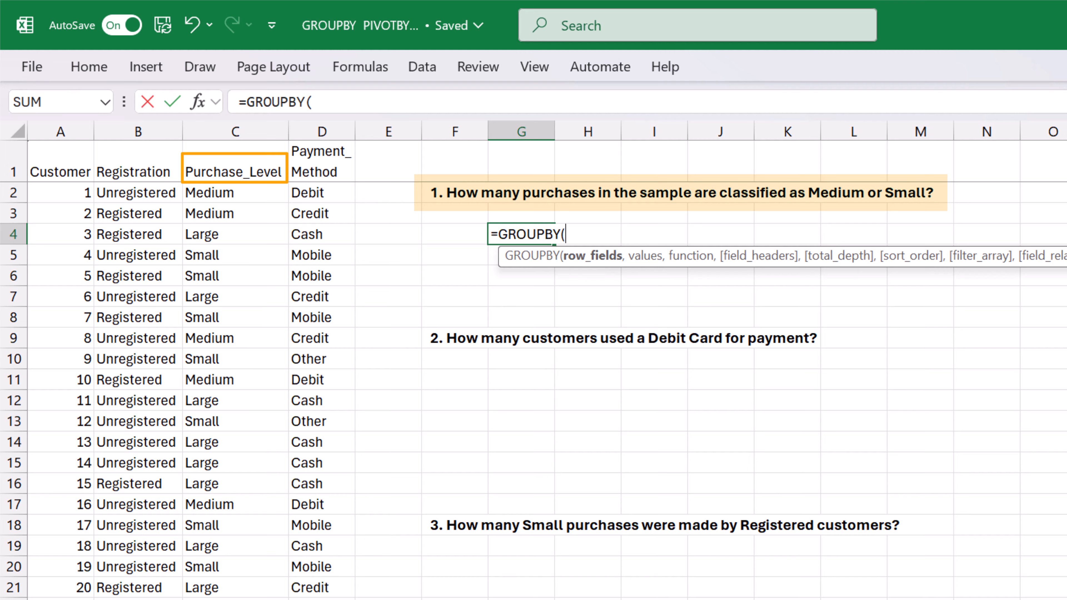
type("Purc")
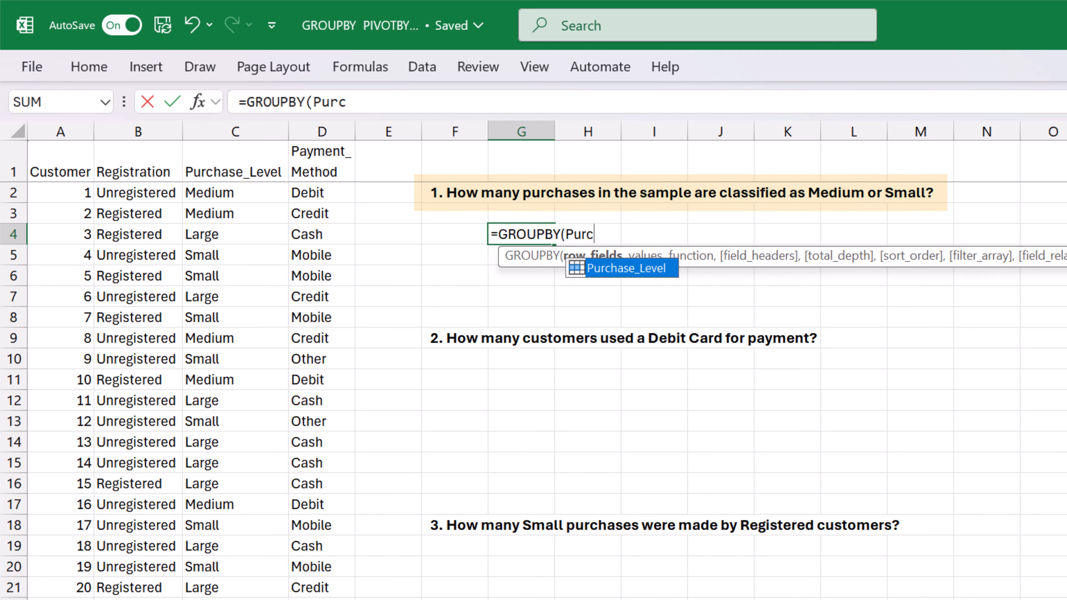
type("hase_Level, purc")
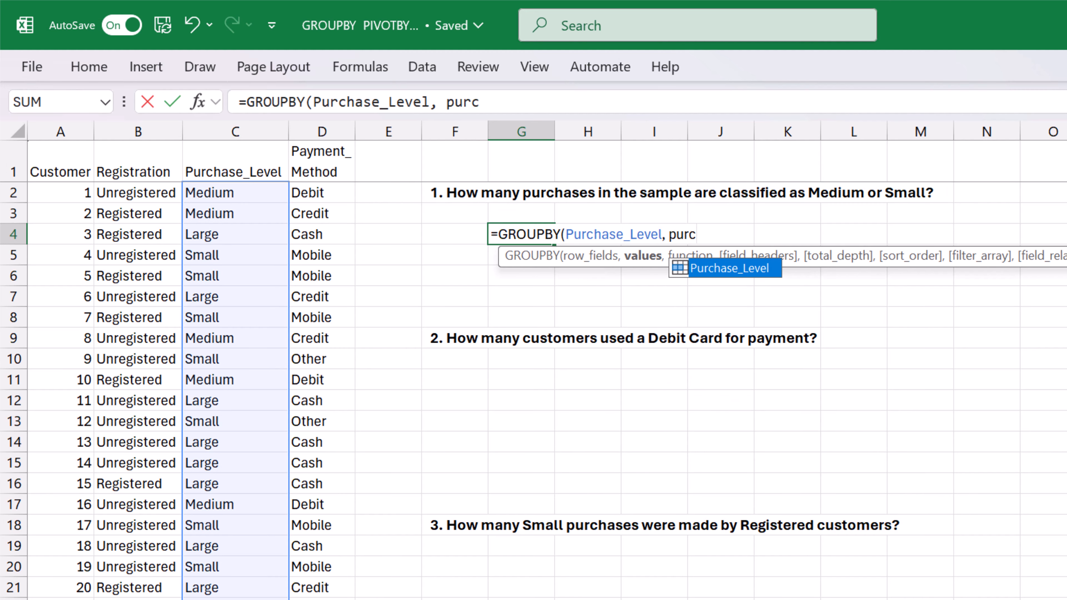
key("Tab")
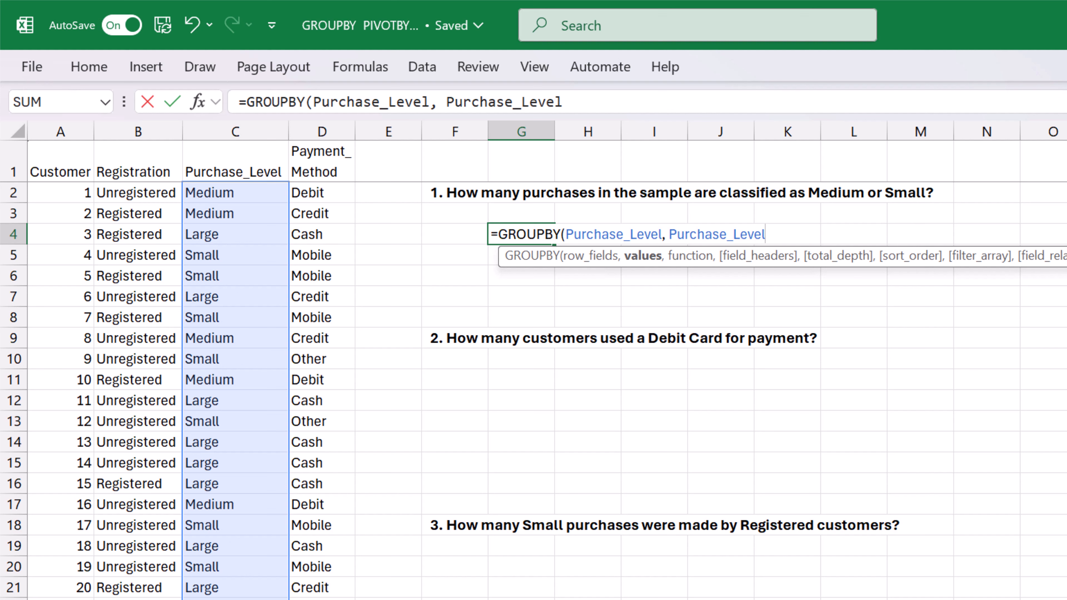
type(",")
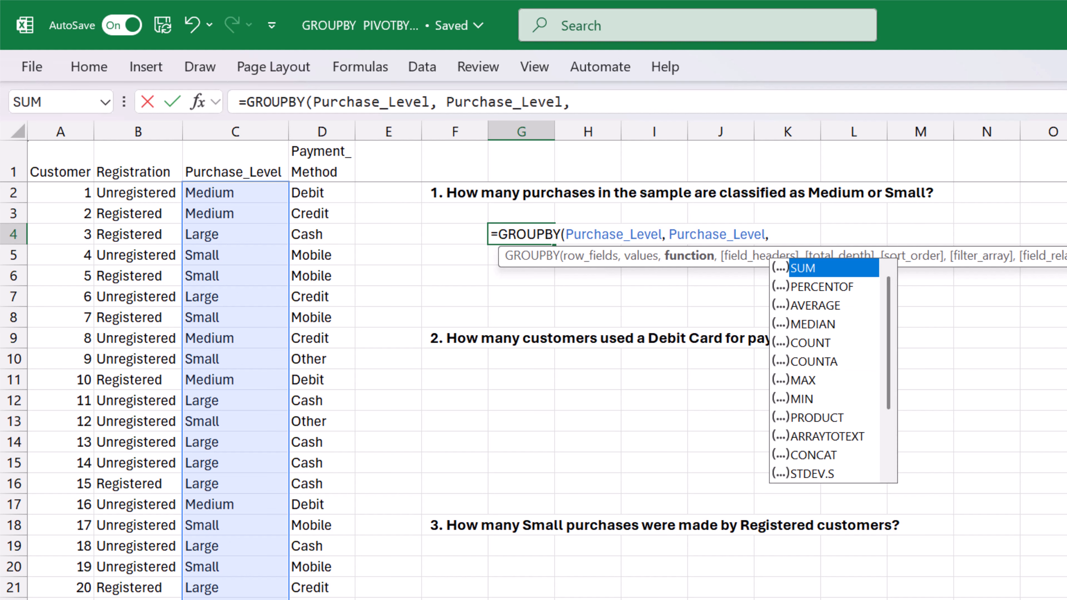
type(" count")
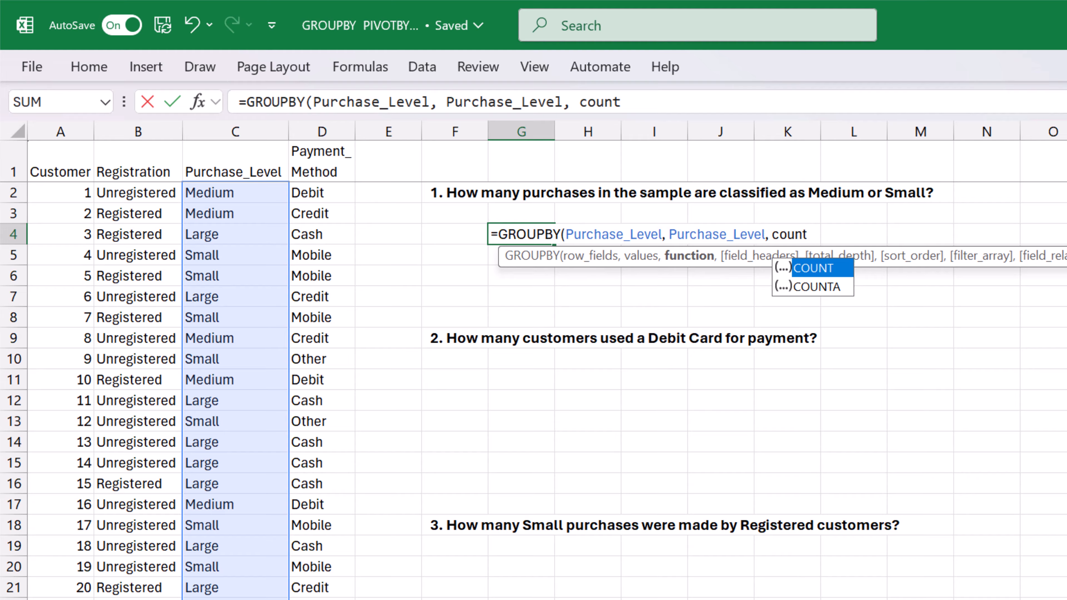
key("Down")
key("Tab")
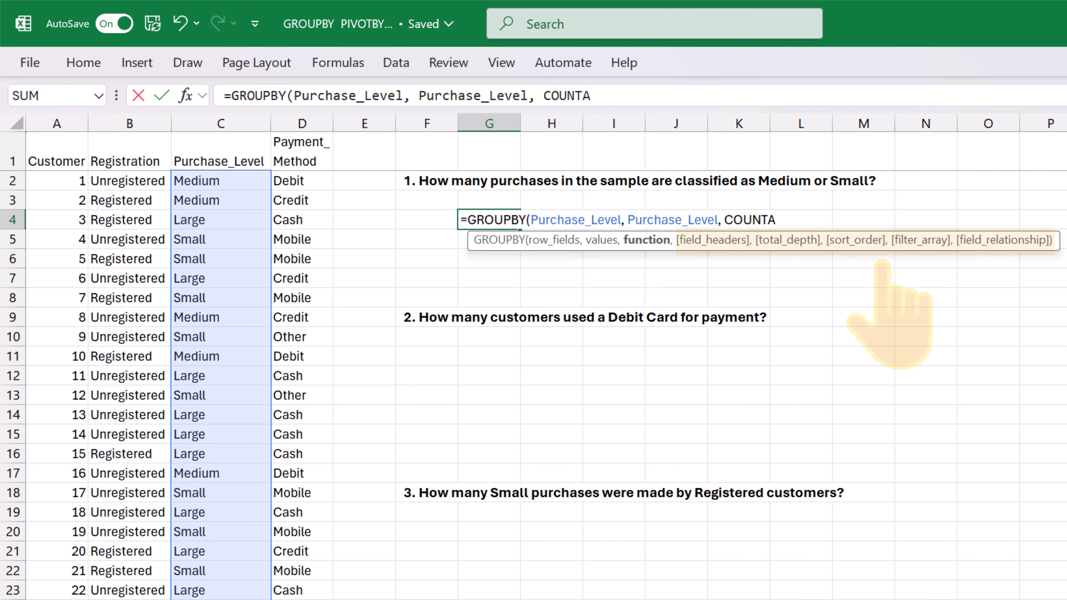
key("Return")
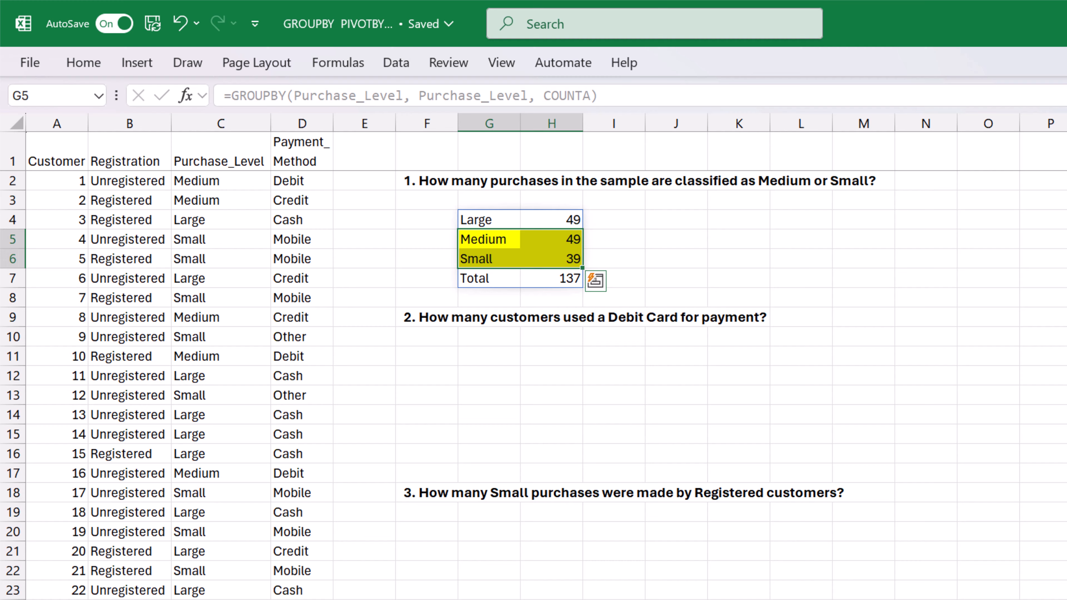
Step: Add the Medium and Small counts in cell J5 with the formula =H5+H6
left_click(676, 239)
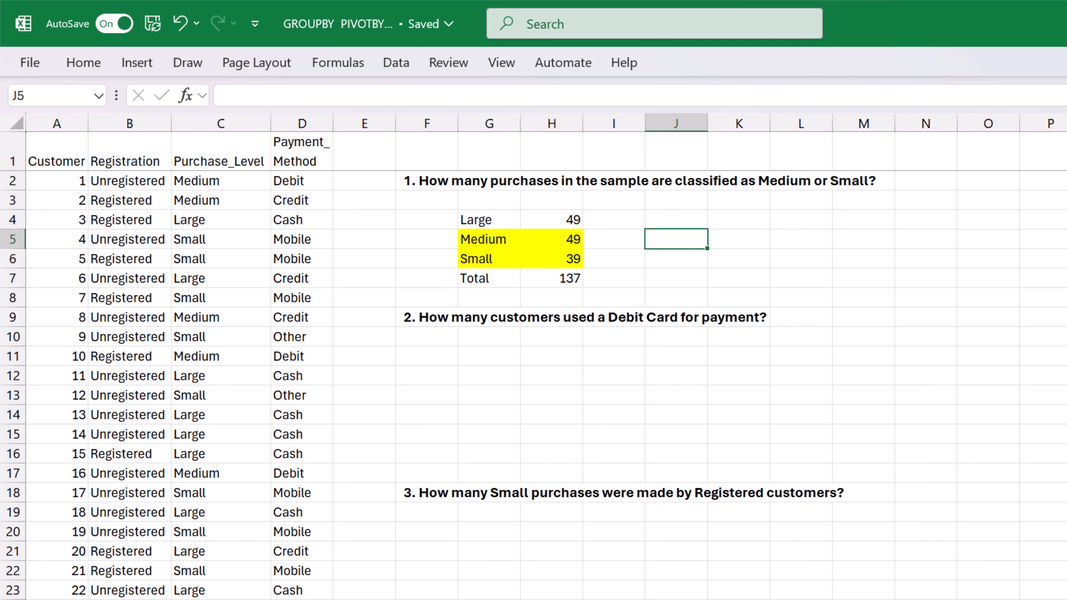
type("=")
left_click(552, 239)
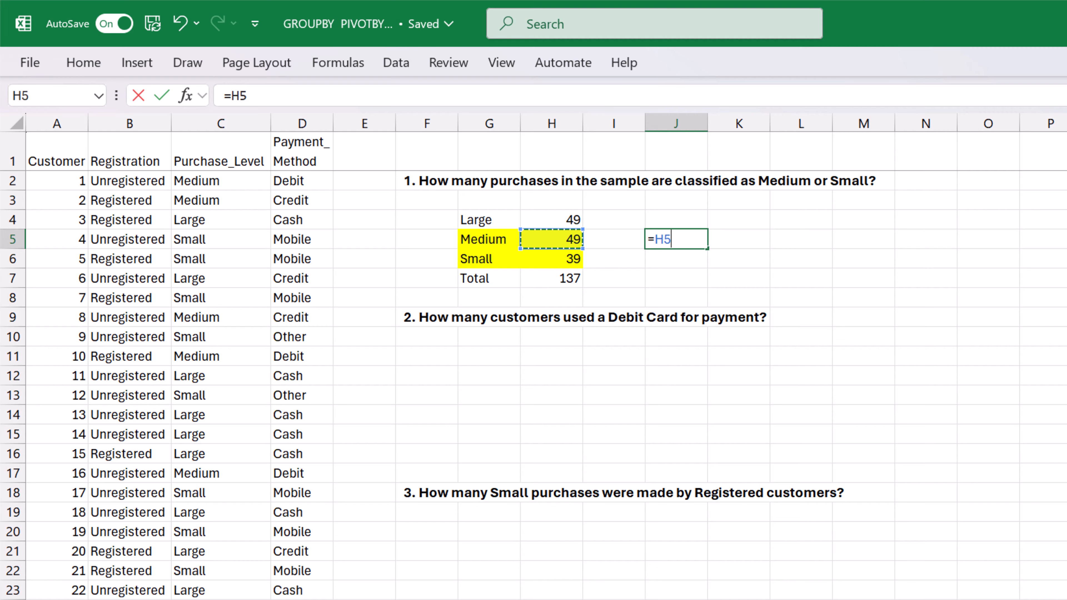
type("+")
left_click(552, 259)
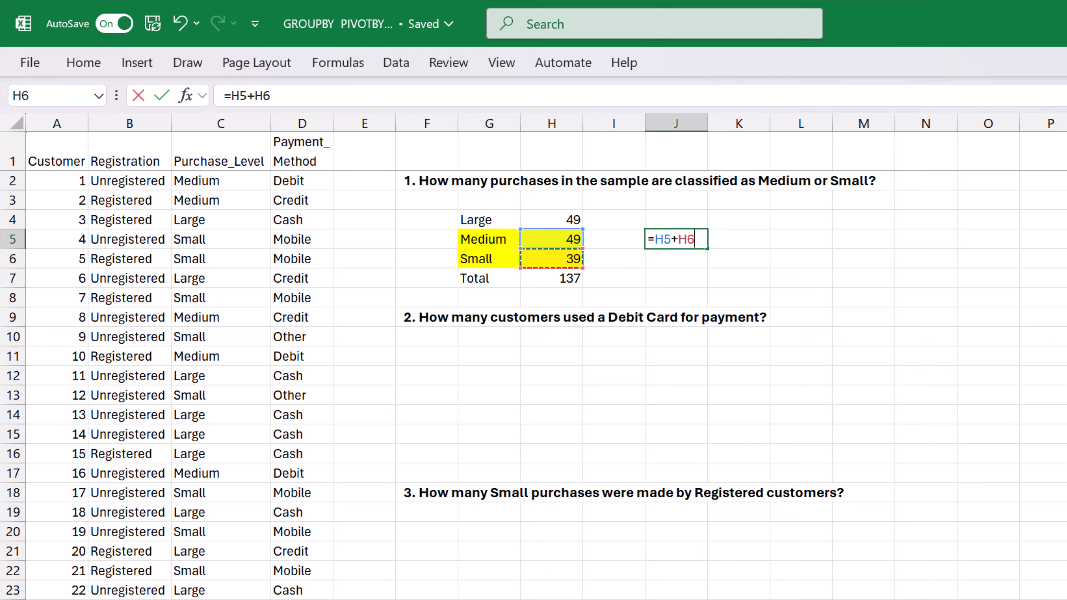
key("Return")
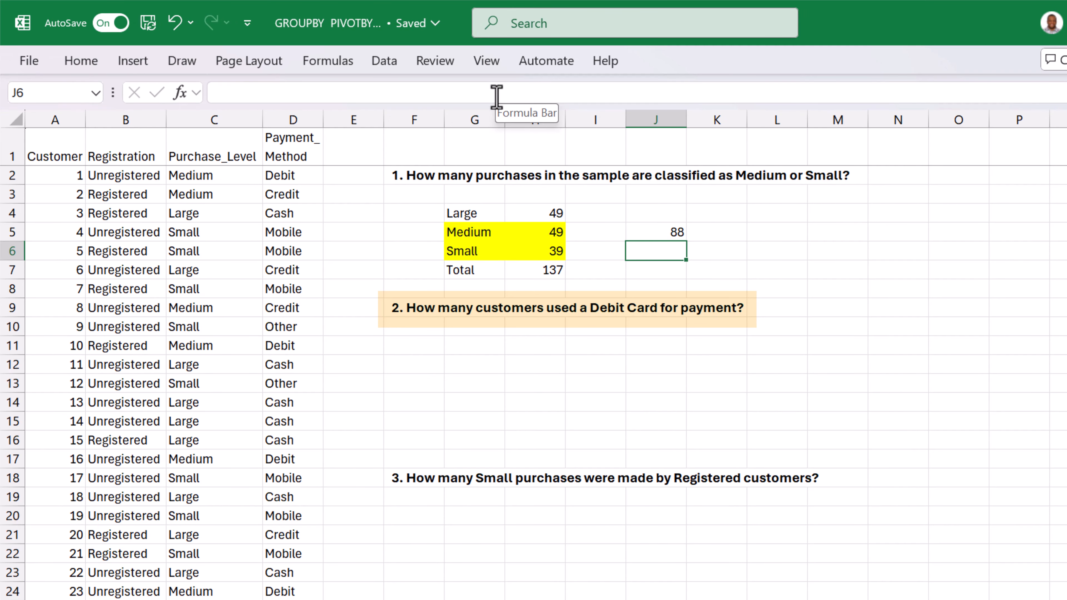
Step: Under question 2, enter =GROUPBY(Payment_Method, Payment_Method, COUNTA) in cell G11 to count customers by payment method
left_click(453, 345)
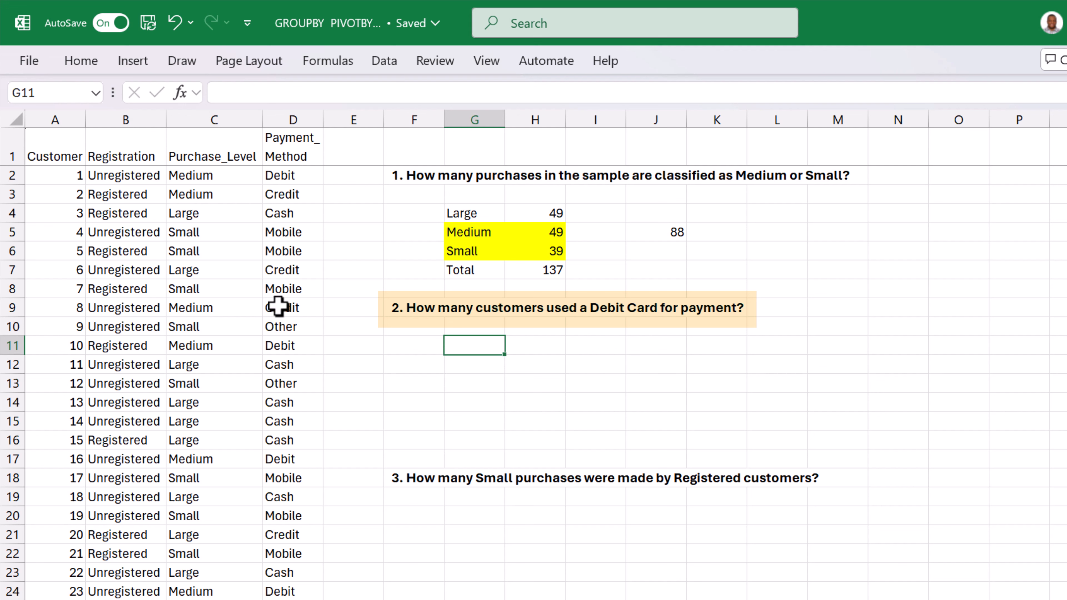
type("=gro")
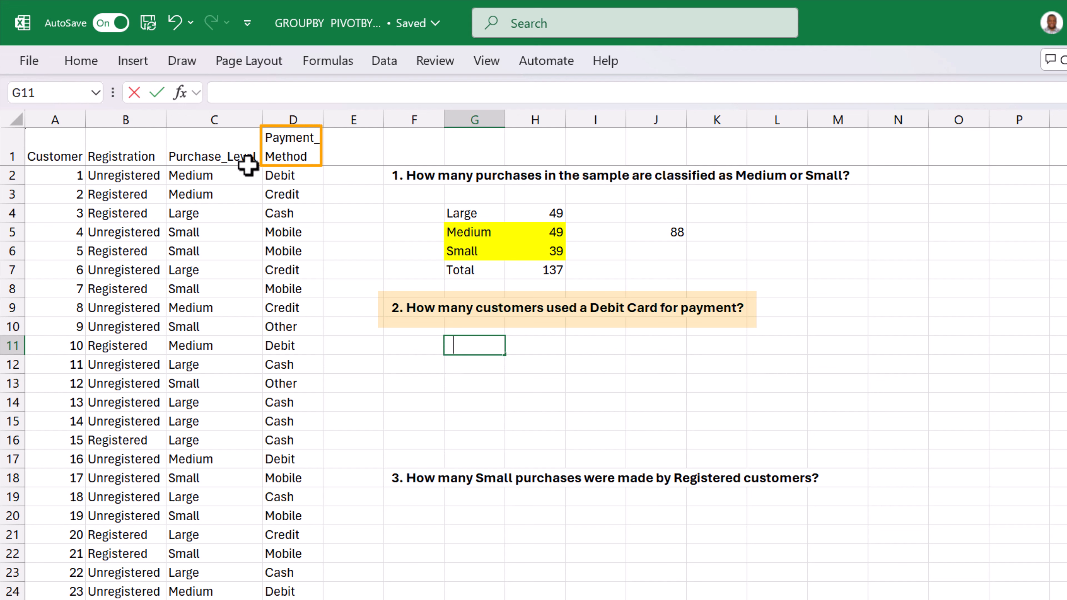
key("Tab")
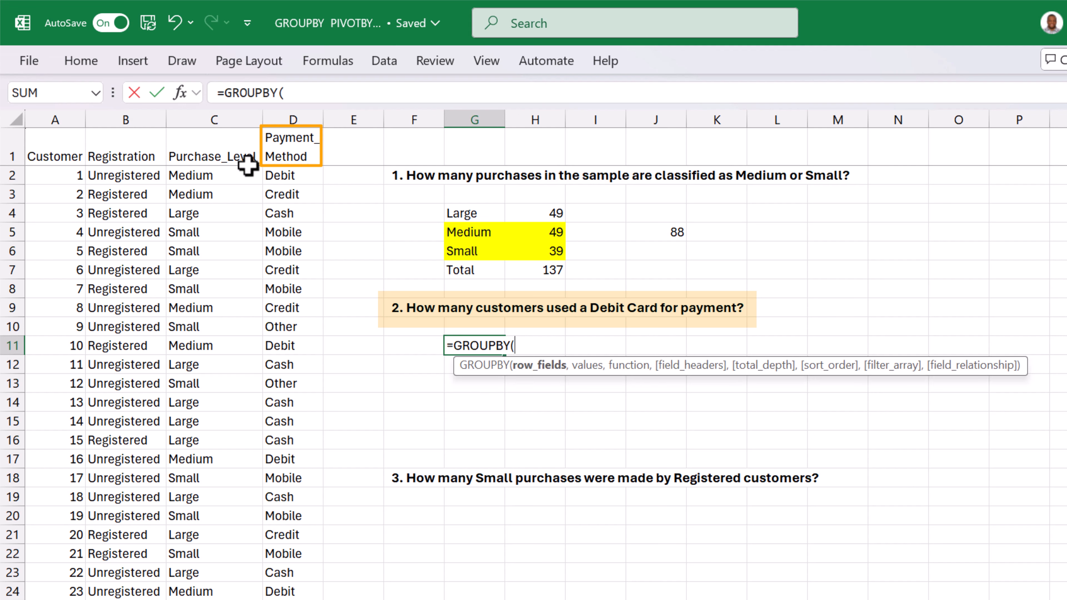
type("Paym")
key("Tab")
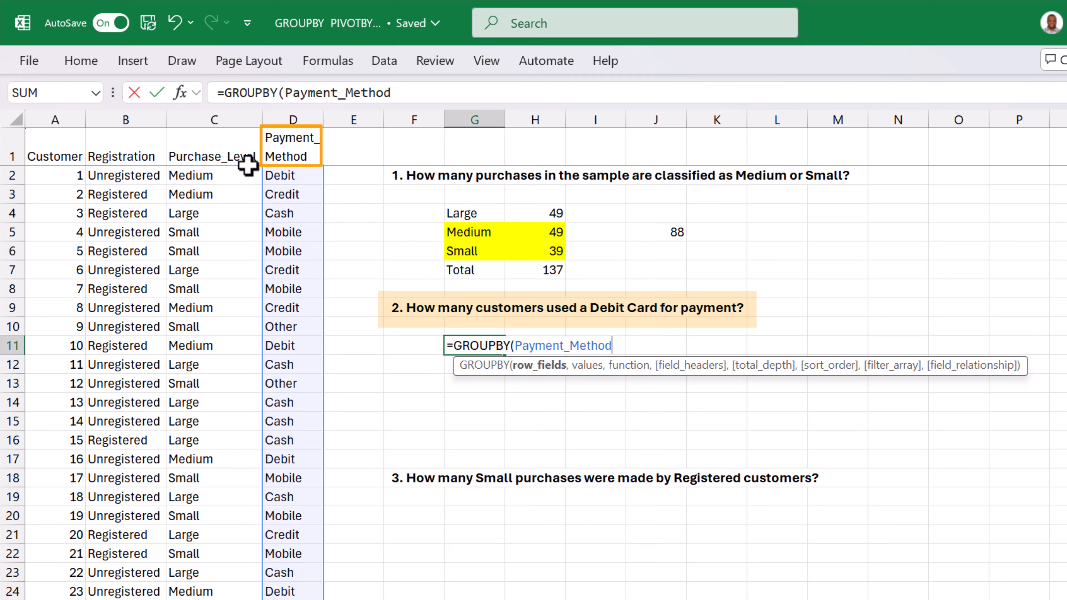
type(",")
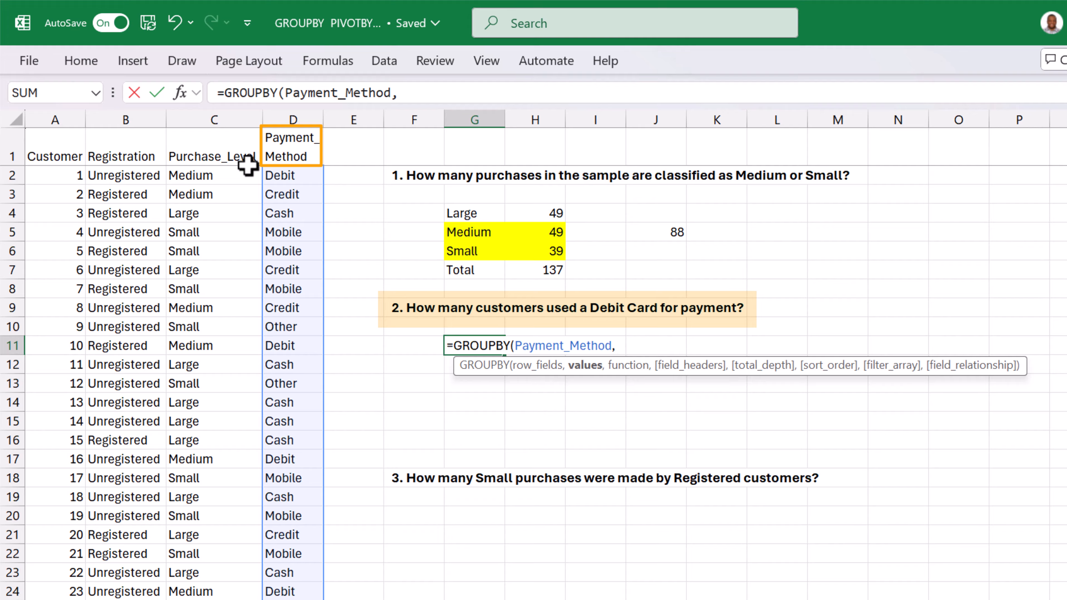
type(" Paym")
key("Tab")
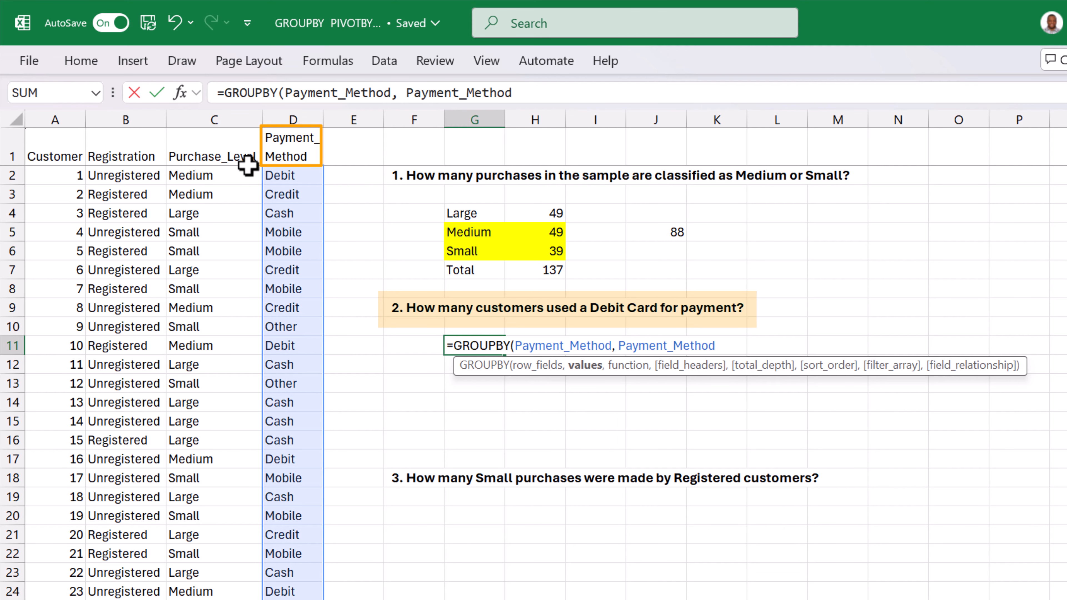
type(", co")
key("Down")
key("Tab")
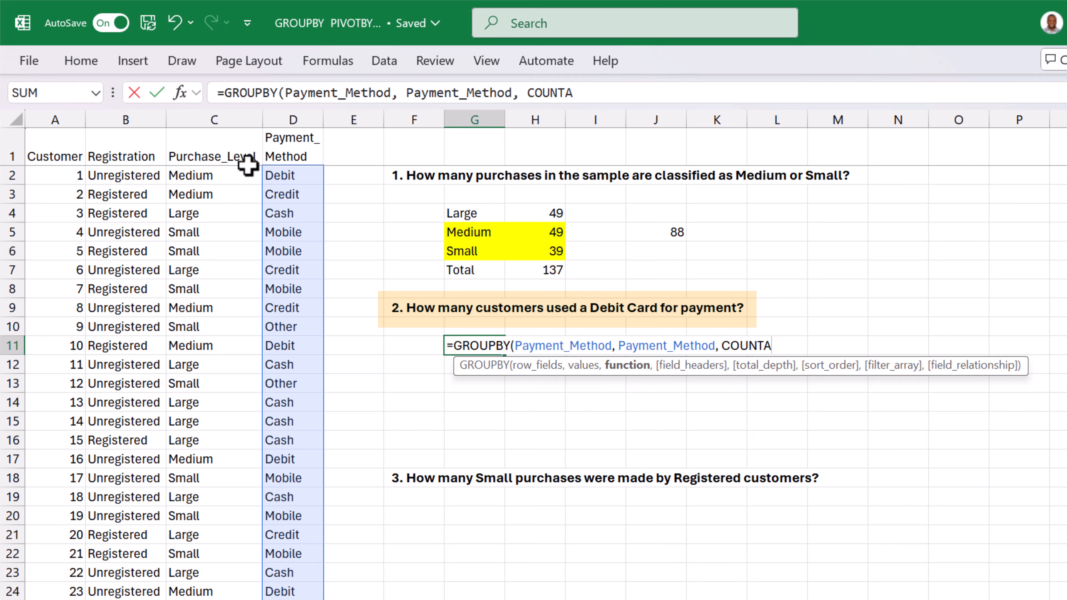
key("Return")
Step: Highlight the Debit count in cell H13 with the yellow fill
left_click(535, 383)
key("F4")
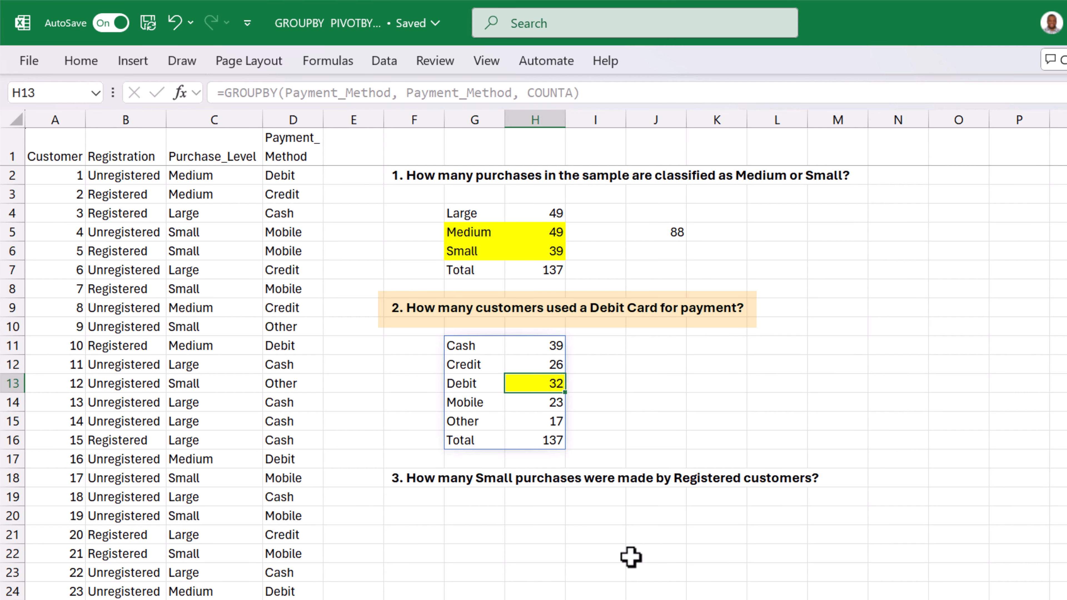
left_click(595, 572)
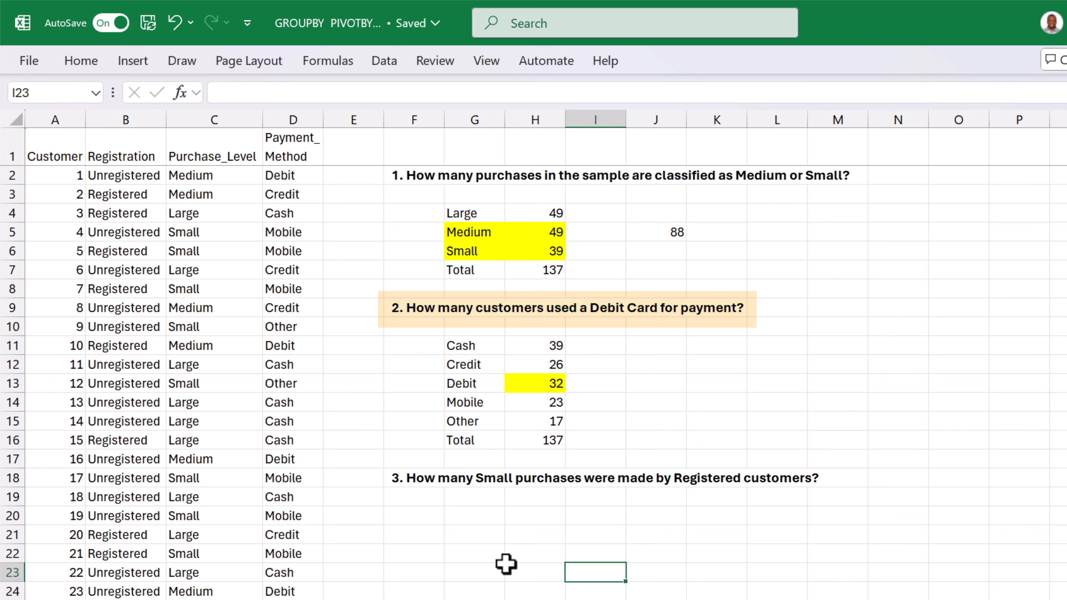
Step: Enter =PIVOTBY(Payment_Method, , Payment_Method, COUNTA) in cell J11 to count customers by payment method down rows
left_click(661, 342)
type("=PIVOTBY(")
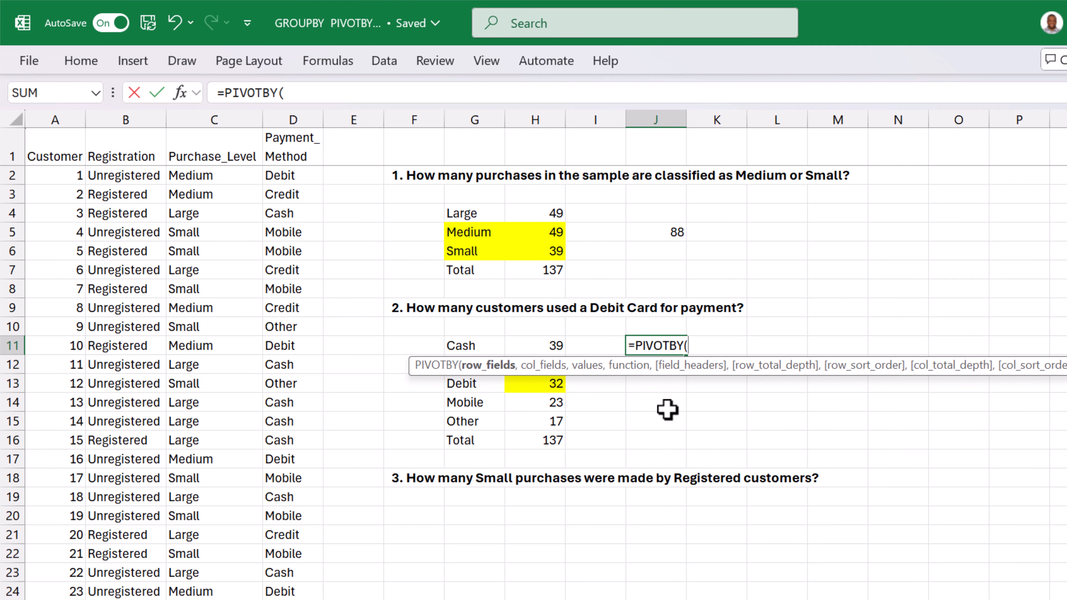
type("Pay")
key("Tab")
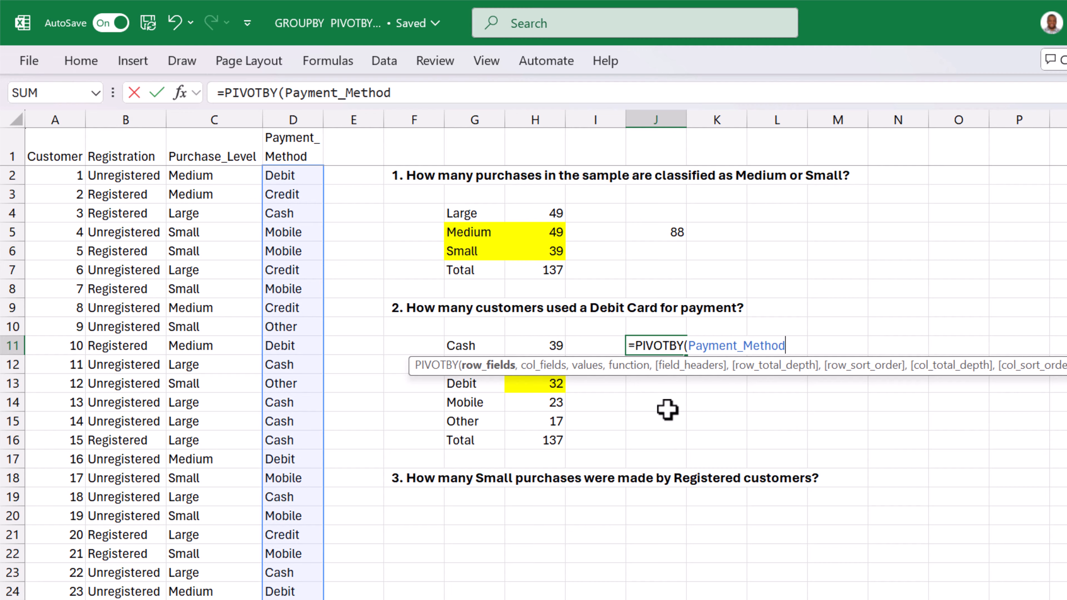
type(",")
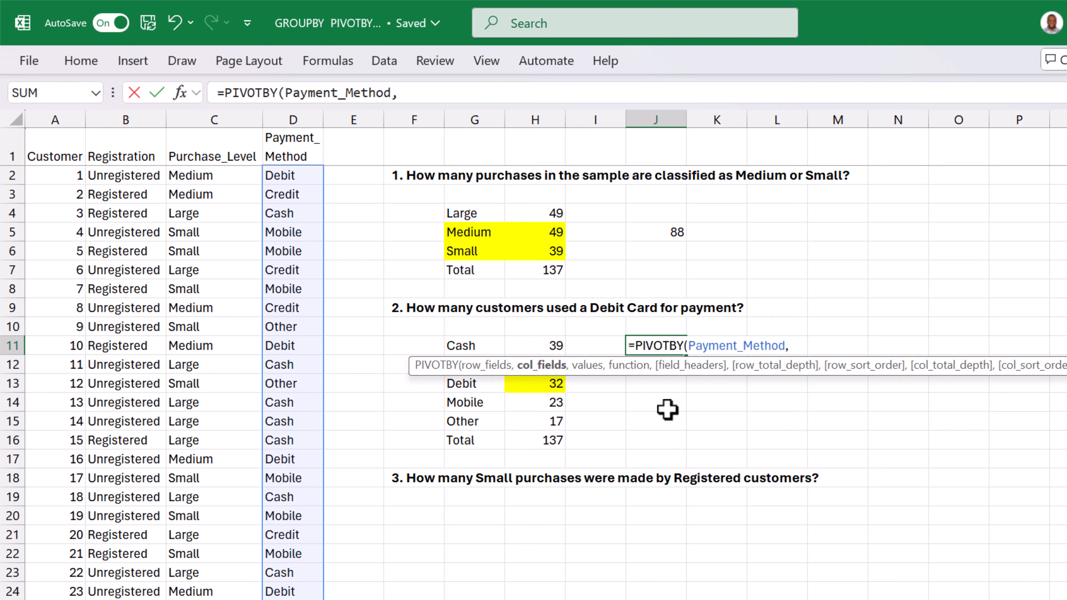
type(" , Pay")
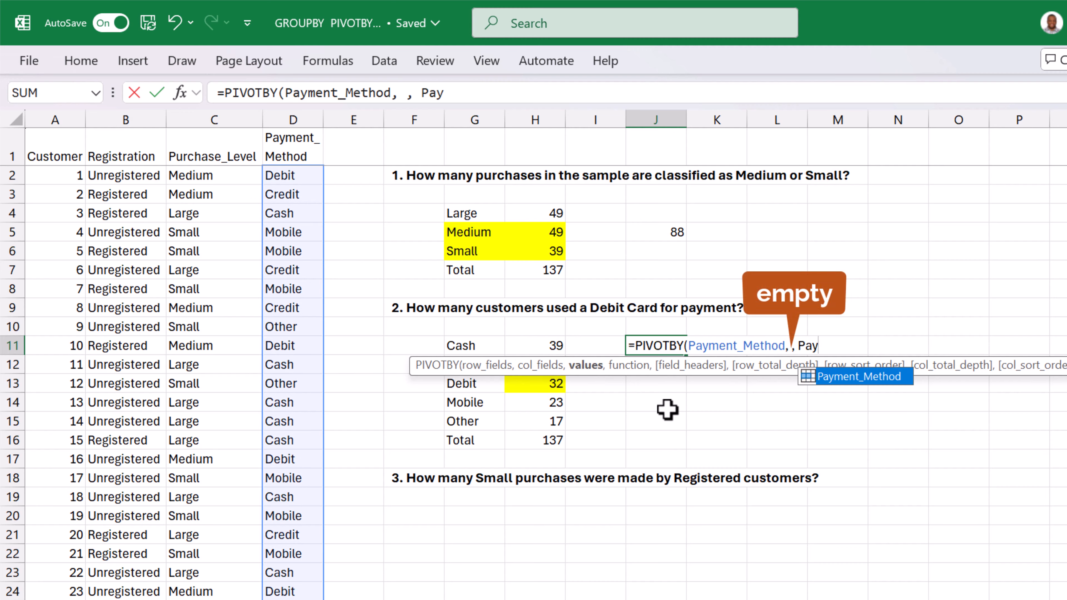
key("Tab")
type(", co")
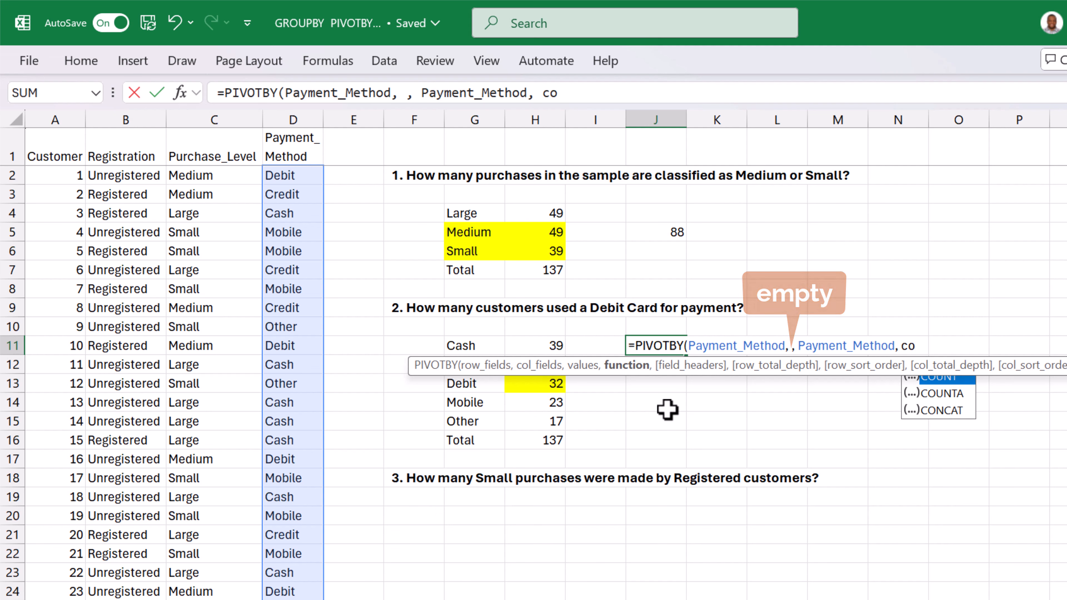
key("Down")
key("Tab")
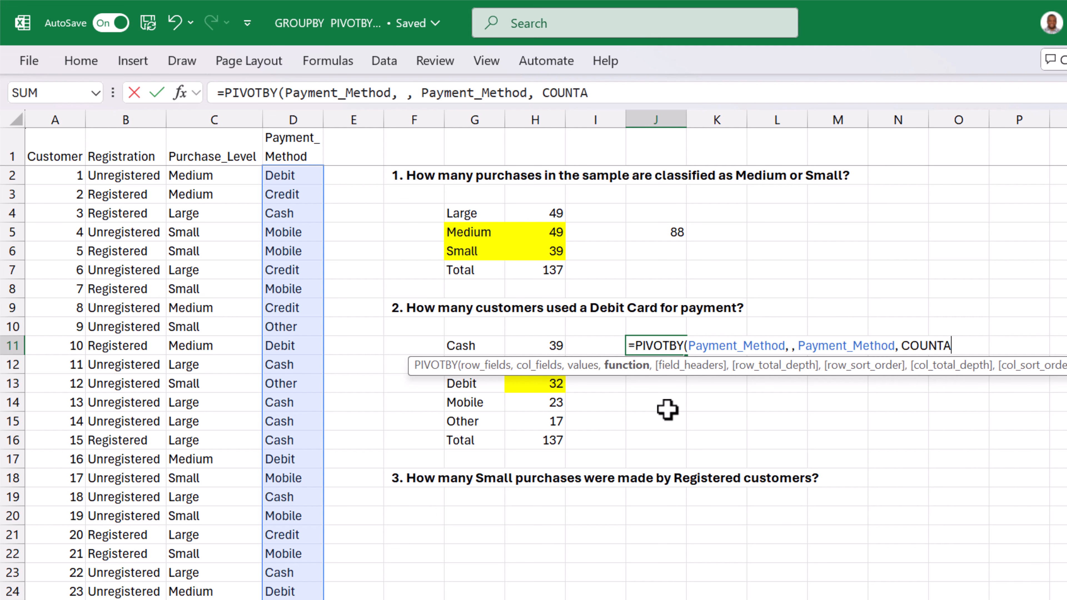
type(")")
key("Return")
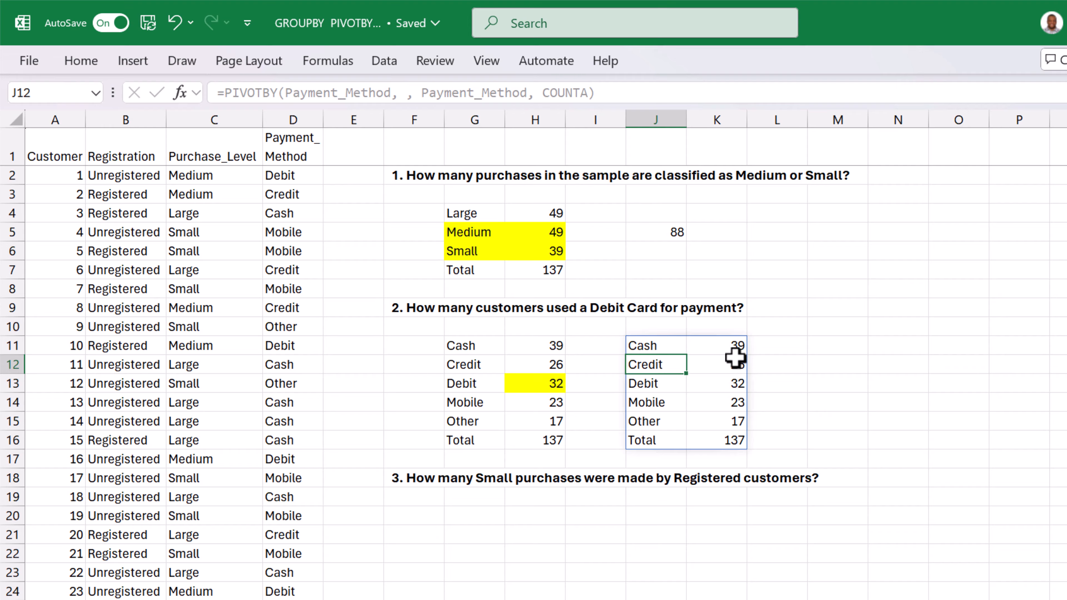
Step: Enter =PIVOTBY( , Payment_Method, Payment_Method, COUNTA) in cell M11 to count customers by payment method across columns
left_click(835, 347)
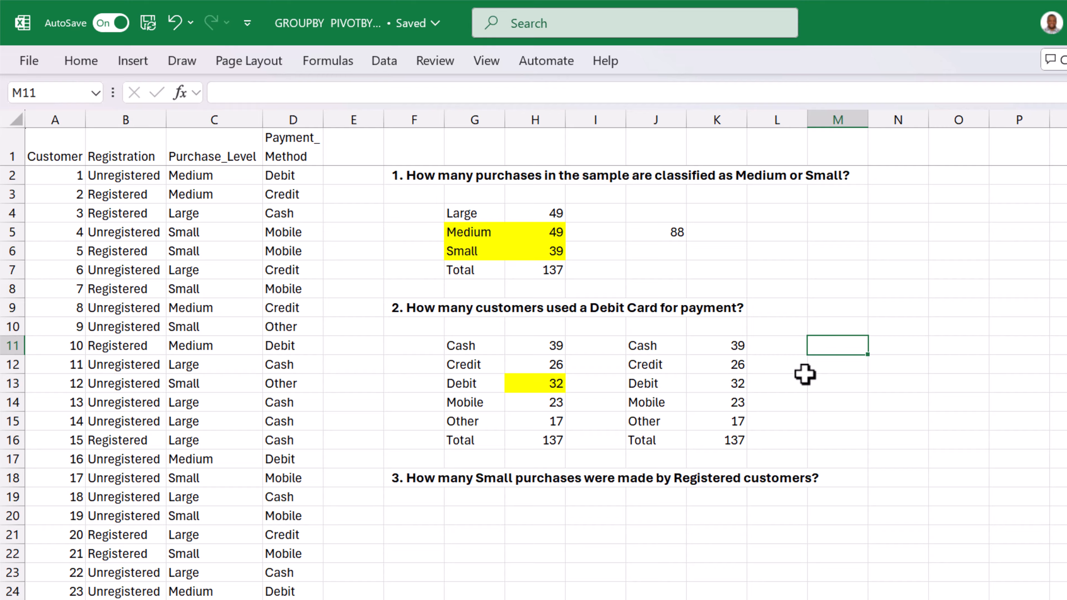
type("=pivot")
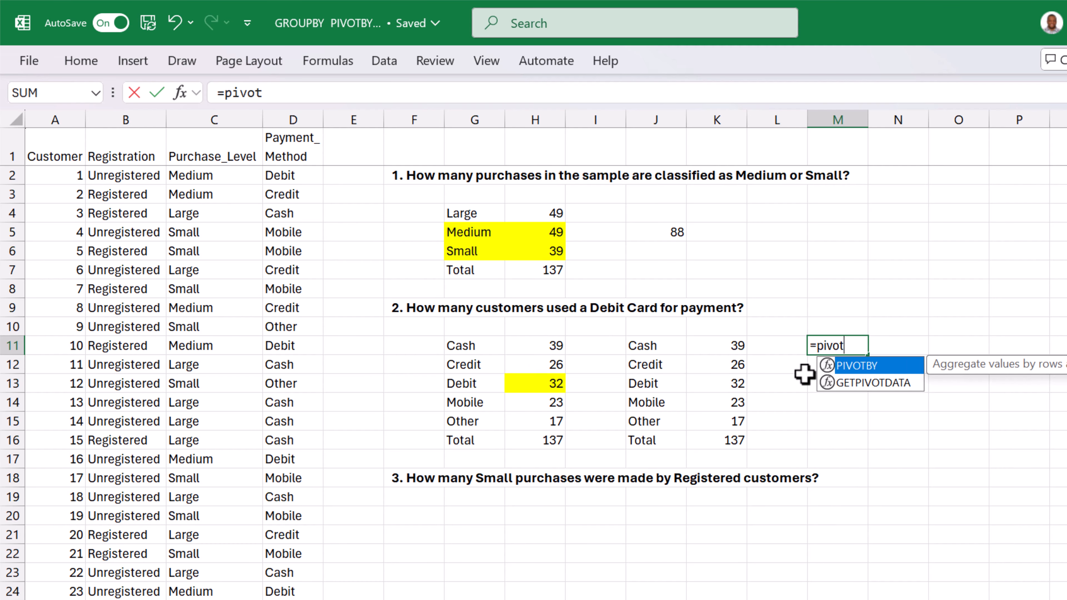
key("Tab")
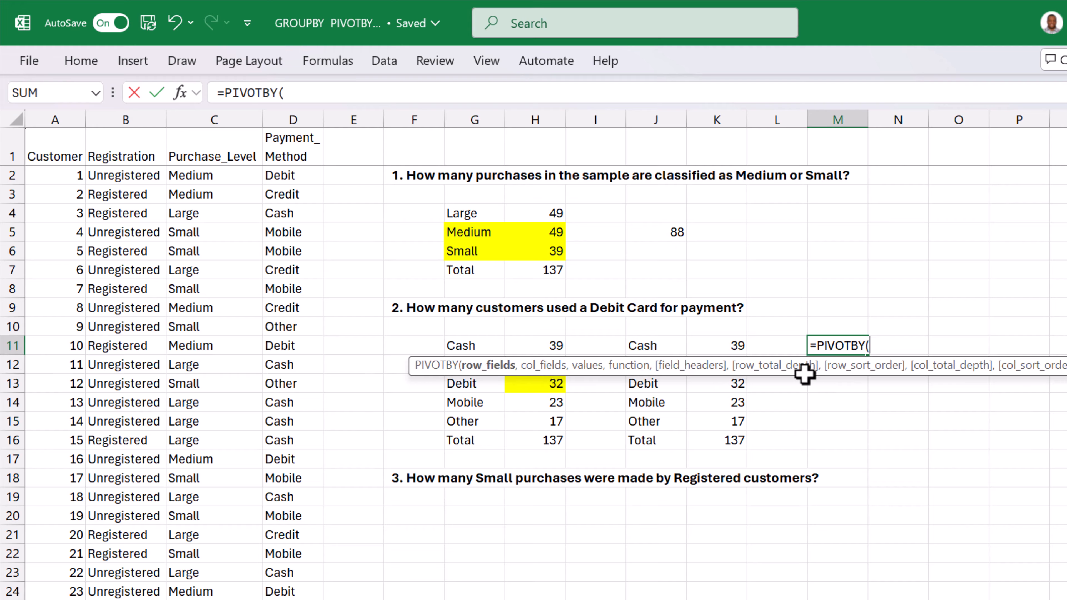
type(",")
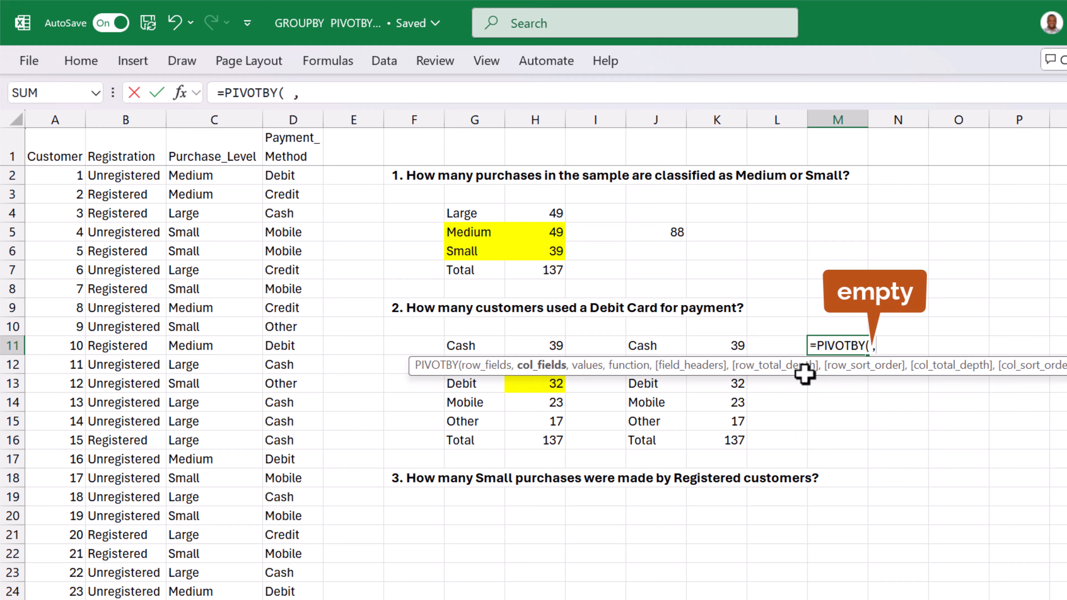
type(" pay")
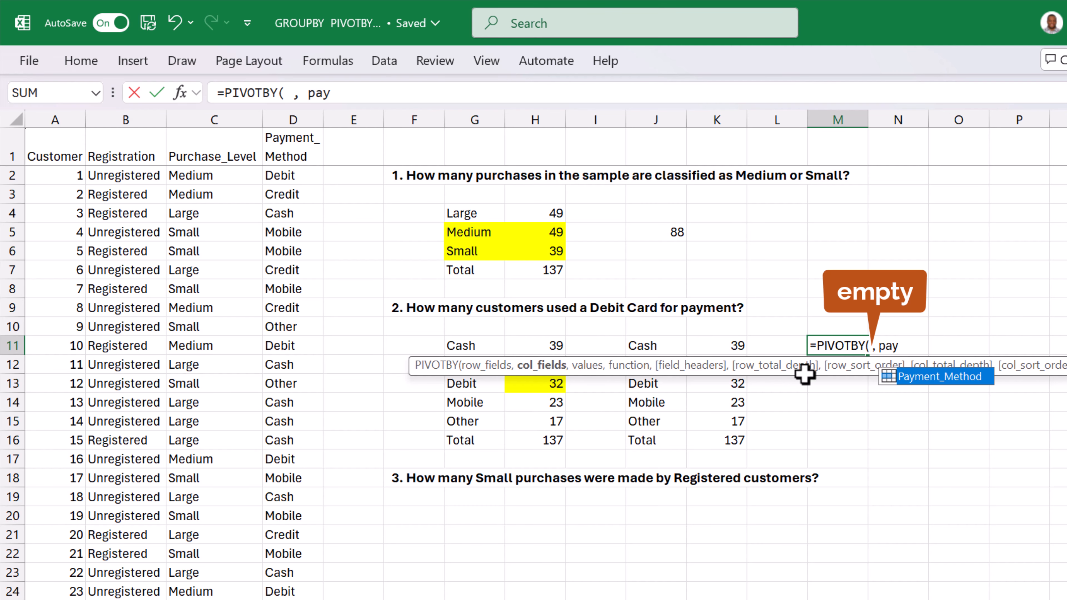
key("Tab")
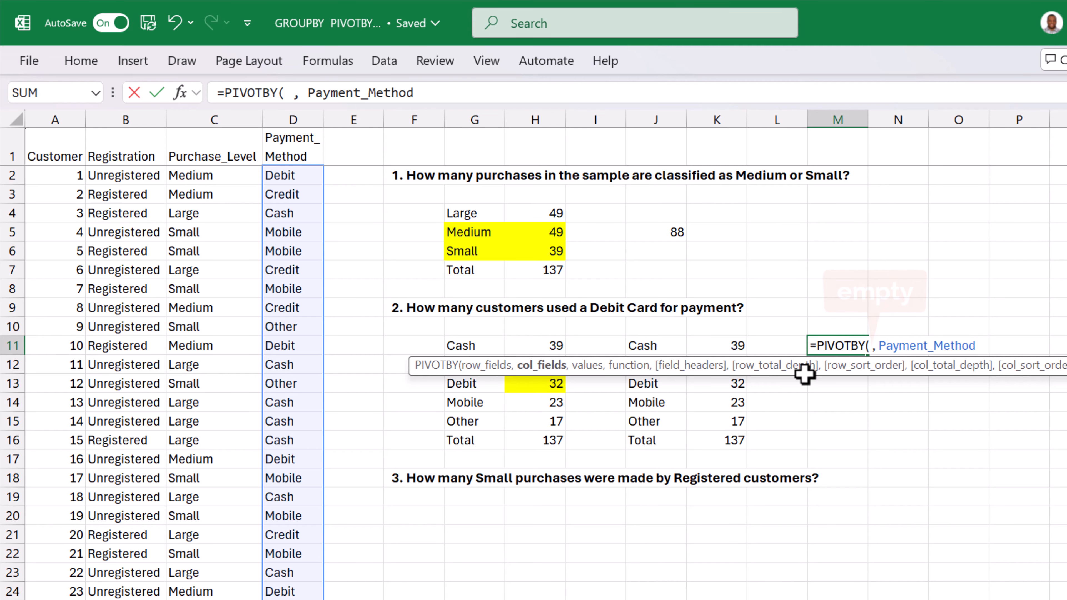
type(", p")
key("Tab")
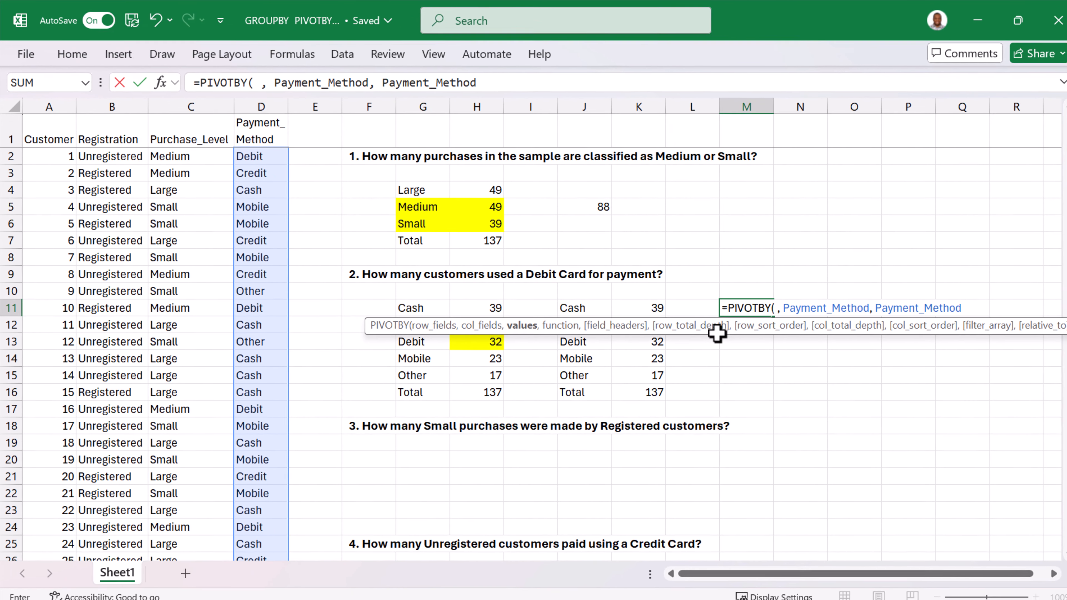
type(", COUNTA")
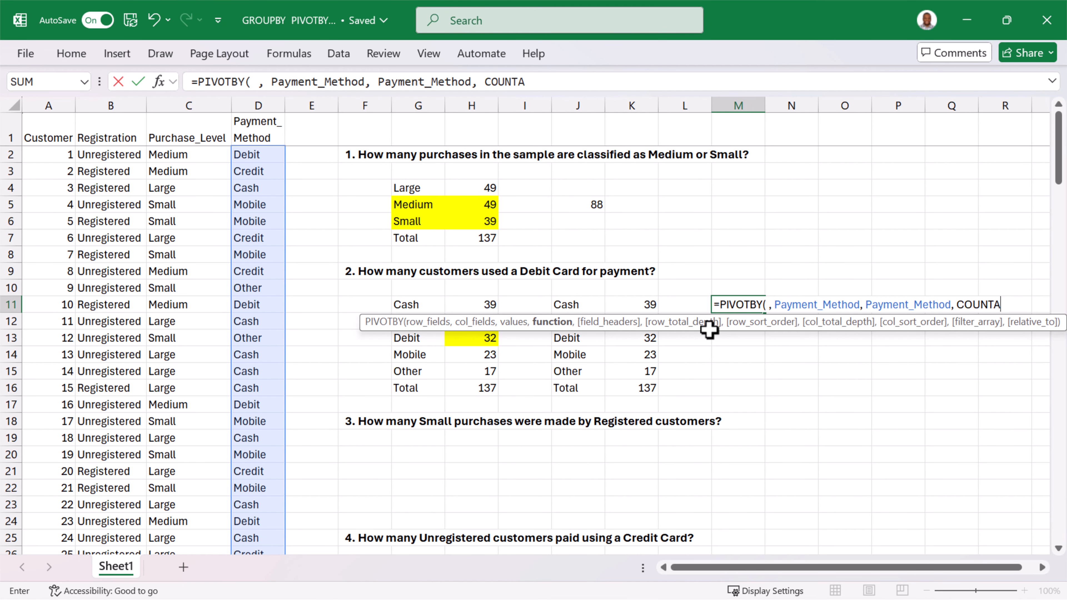
key("Return")
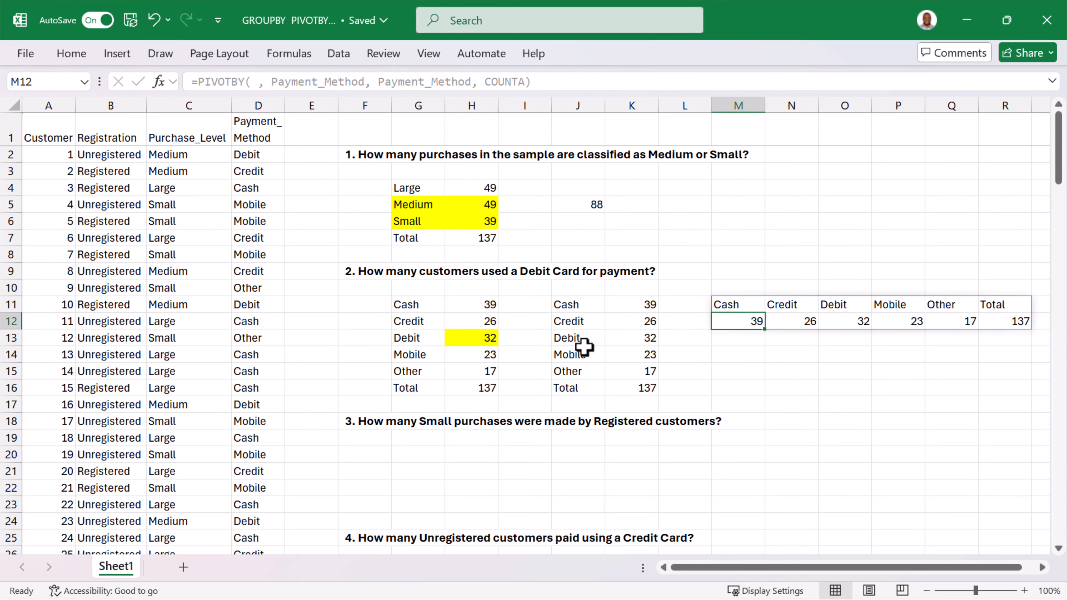
Step: Under question 3, enter =PIVOTBY(Registration, Purchase_Level, Registration, COUNTA) in cell G20 to count purchases by registration and level
left_click(418, 457)
scroll(417, 457, "down", 5)
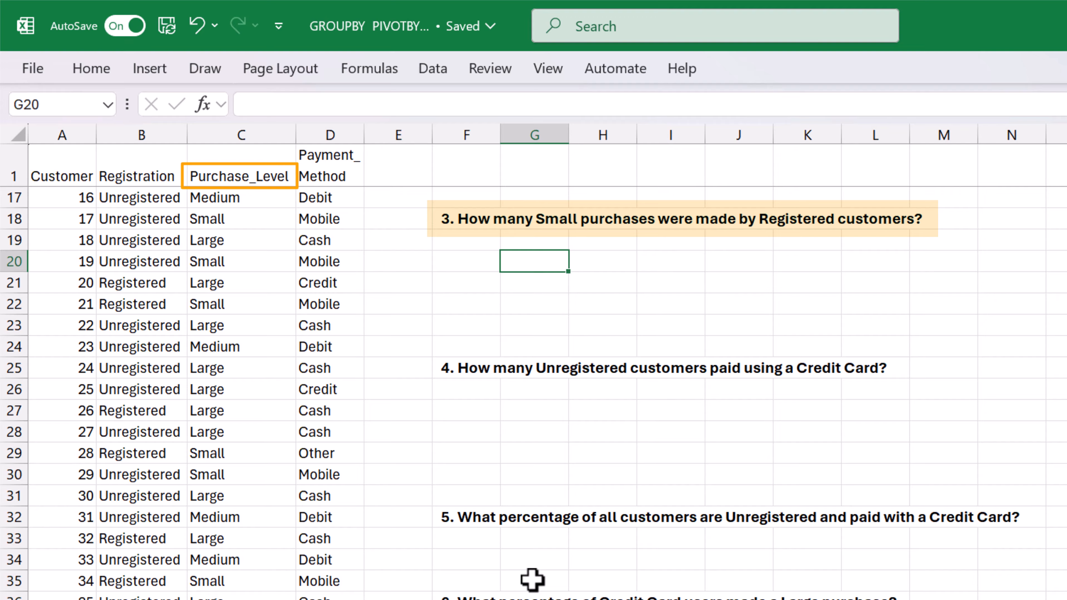
type("=piv")
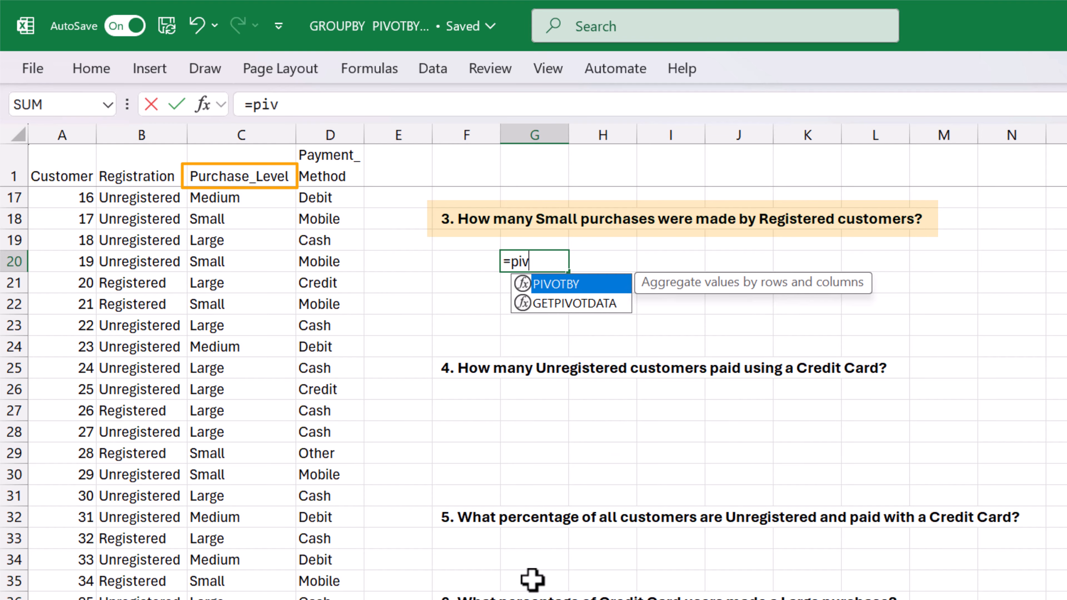
key("Tab")
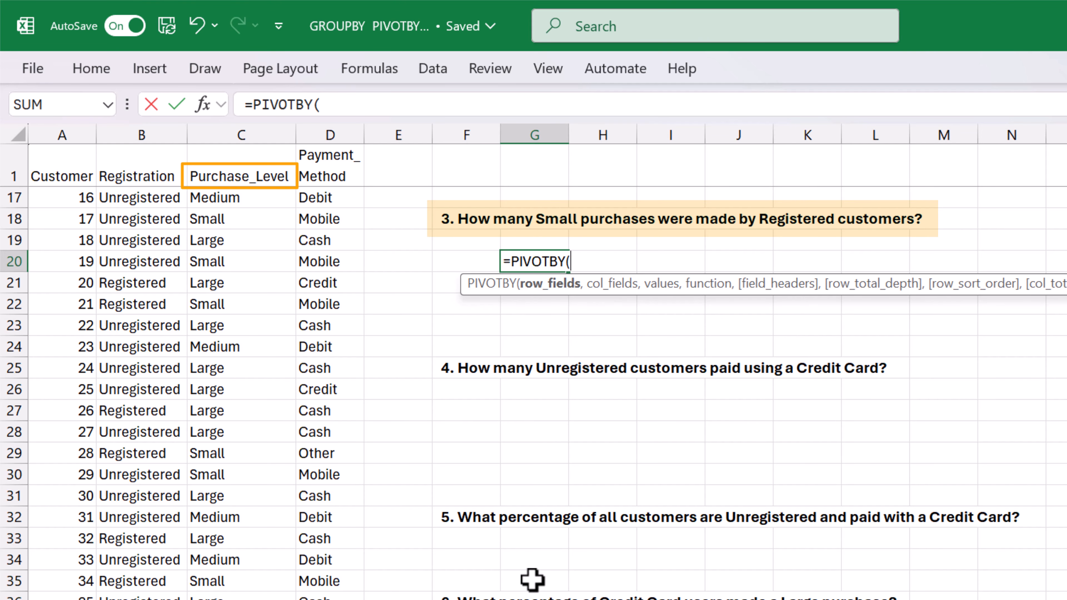
type("Registration")
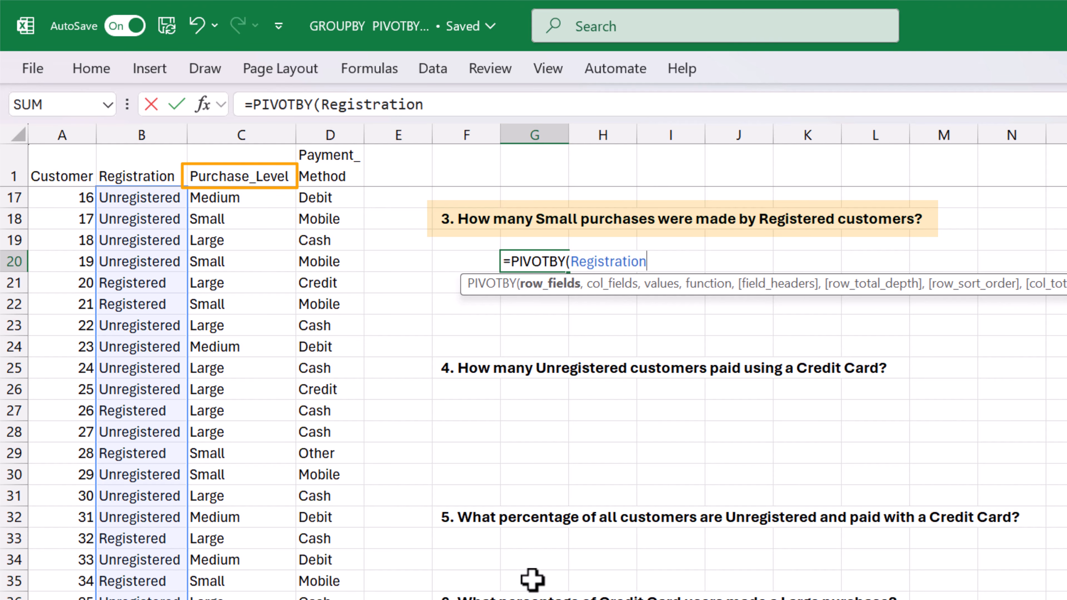
type(",")
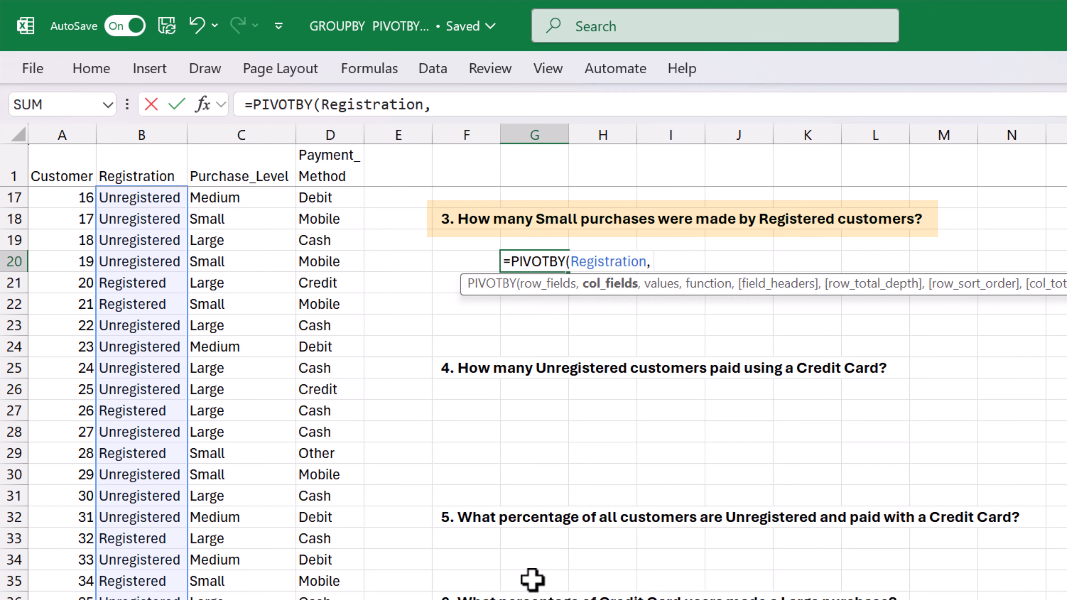
type(" Pur")
key("Tab")
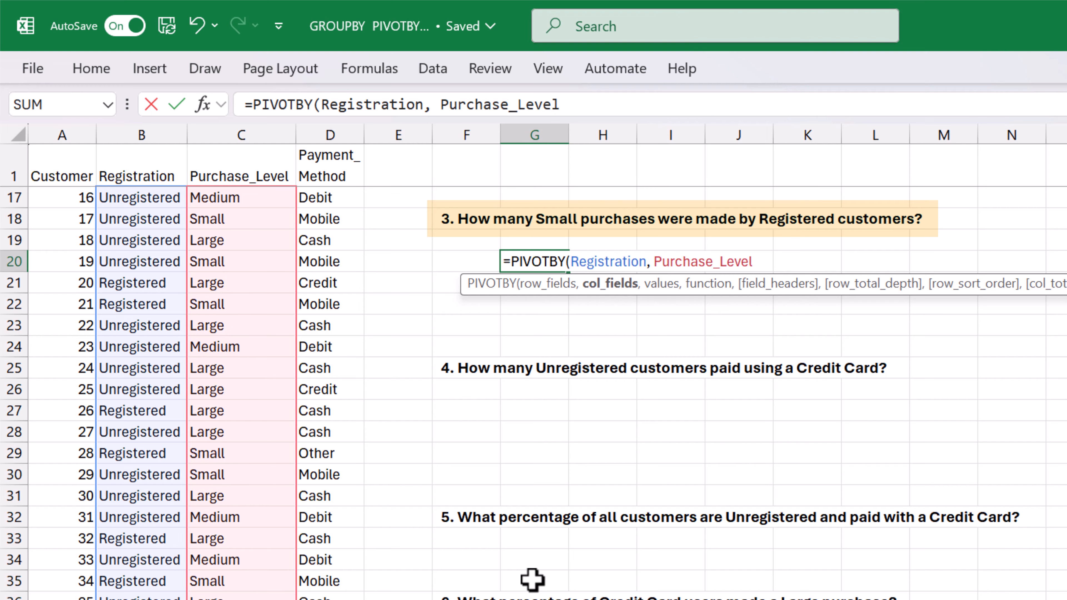
type(", ")
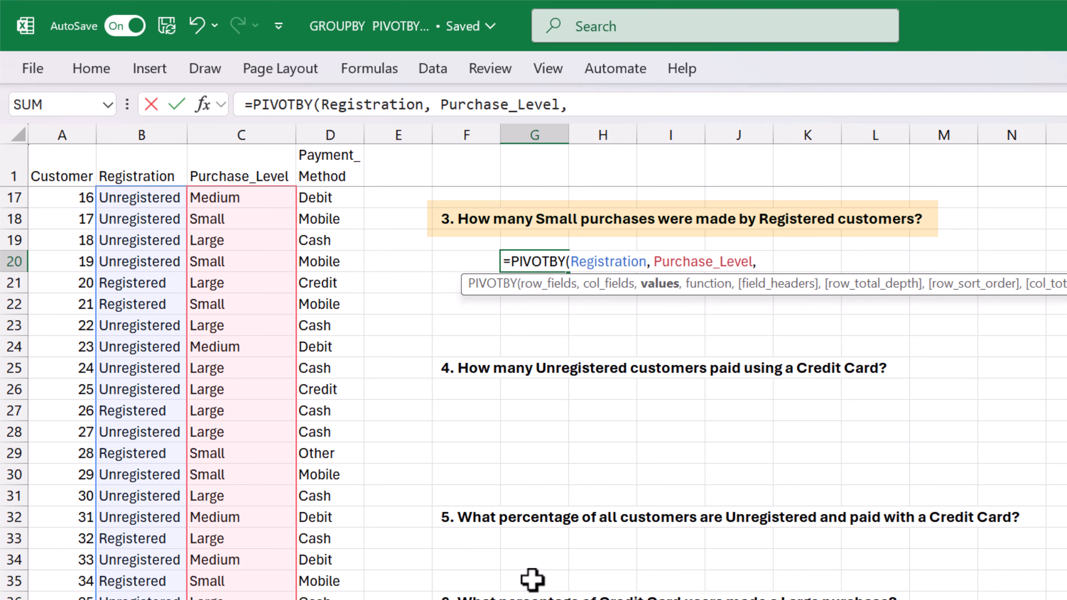
type("Regis")
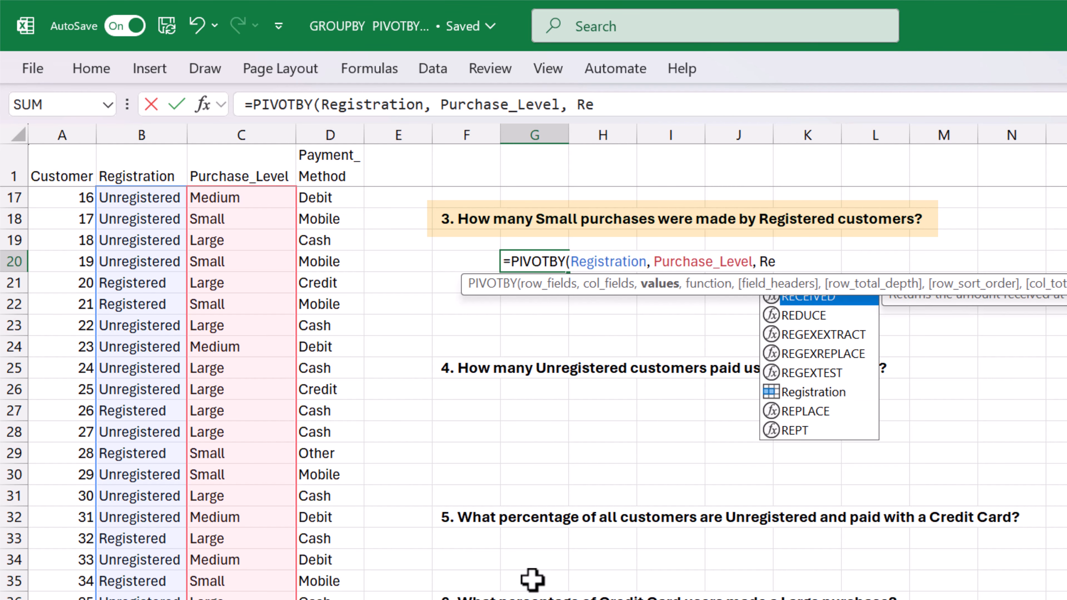
key("Tab")
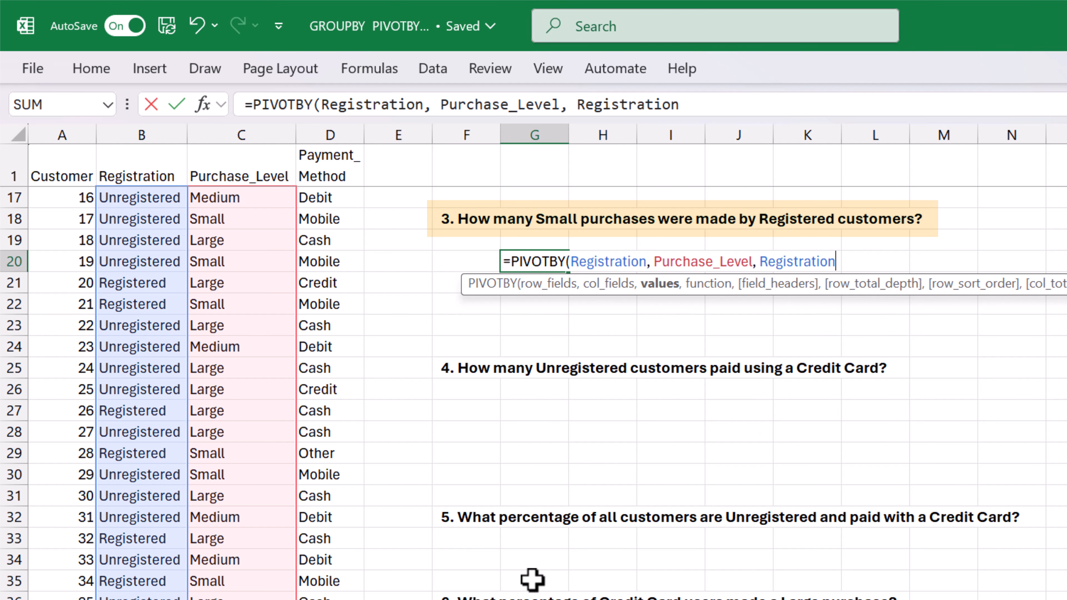
type(", count")
key("Down")
key("Tab")
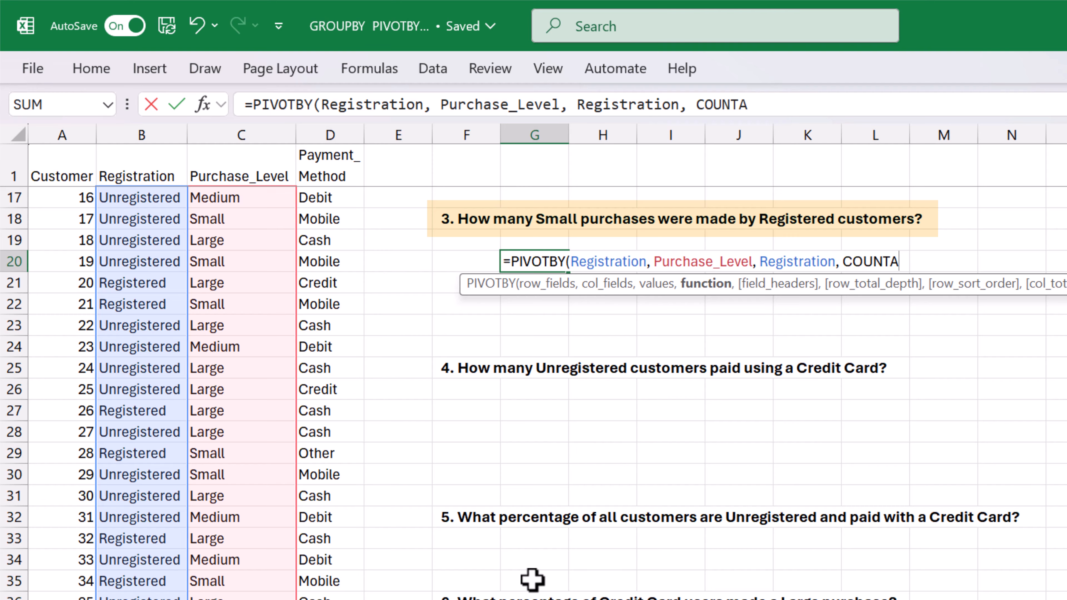
key("Return")
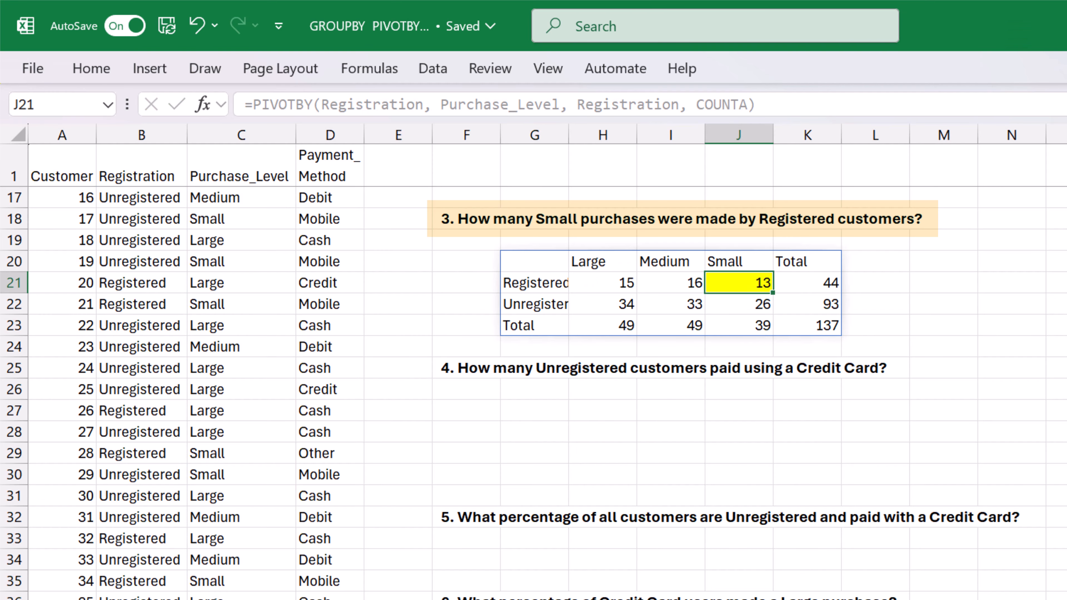
left_click(1056, 304)
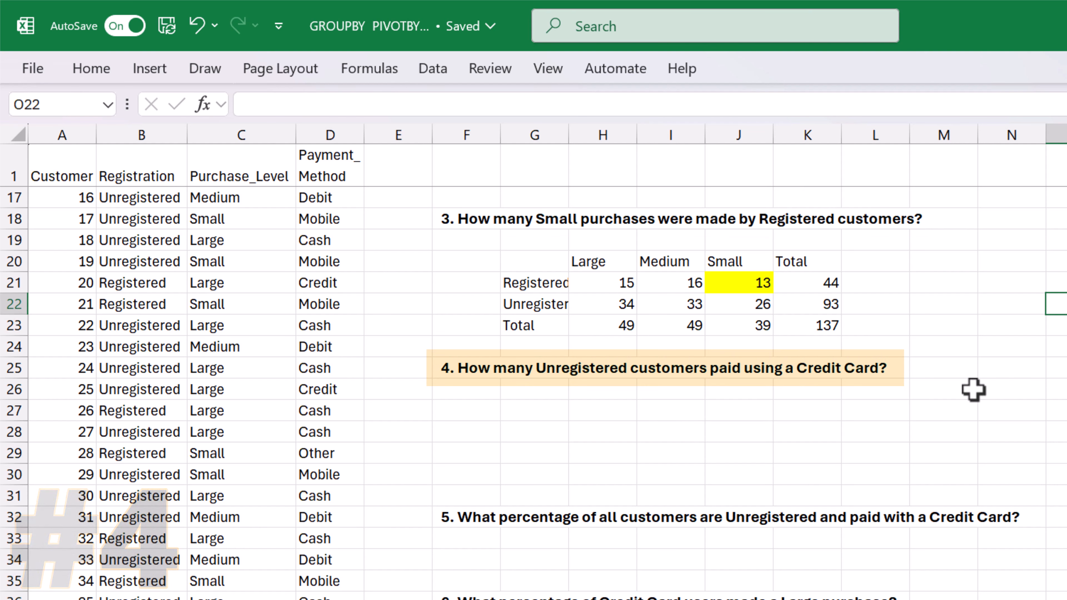
Step: Under question 4, enter =PIVOTBY(Registration, Payment_Method, Payment_Method, COUNTA) in cell G27 to count customers by registration and payment method
left_click(517, 409)
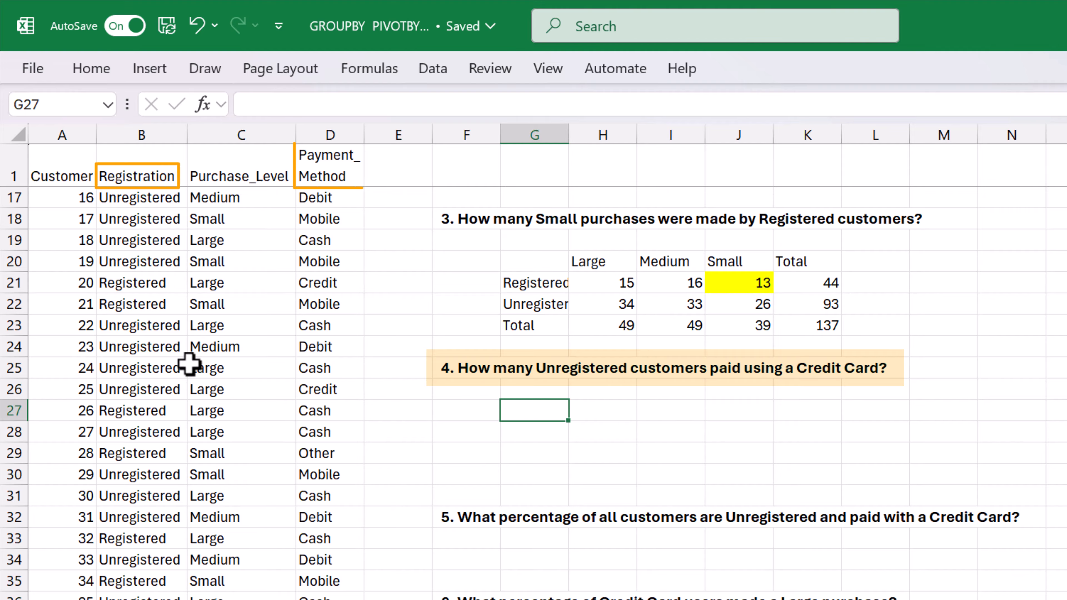
type("=pi")
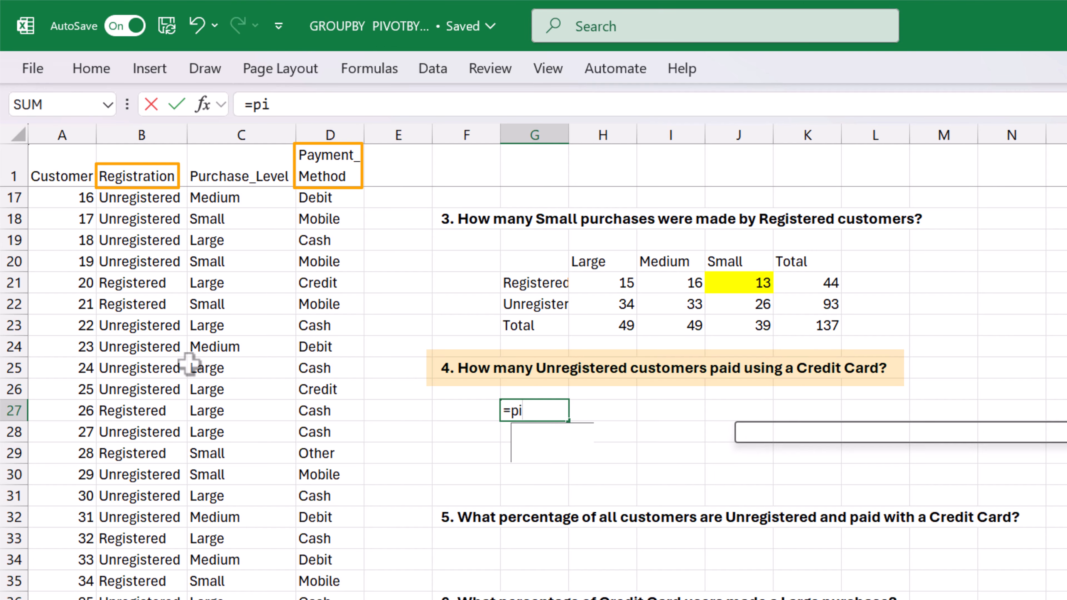
type("vo")
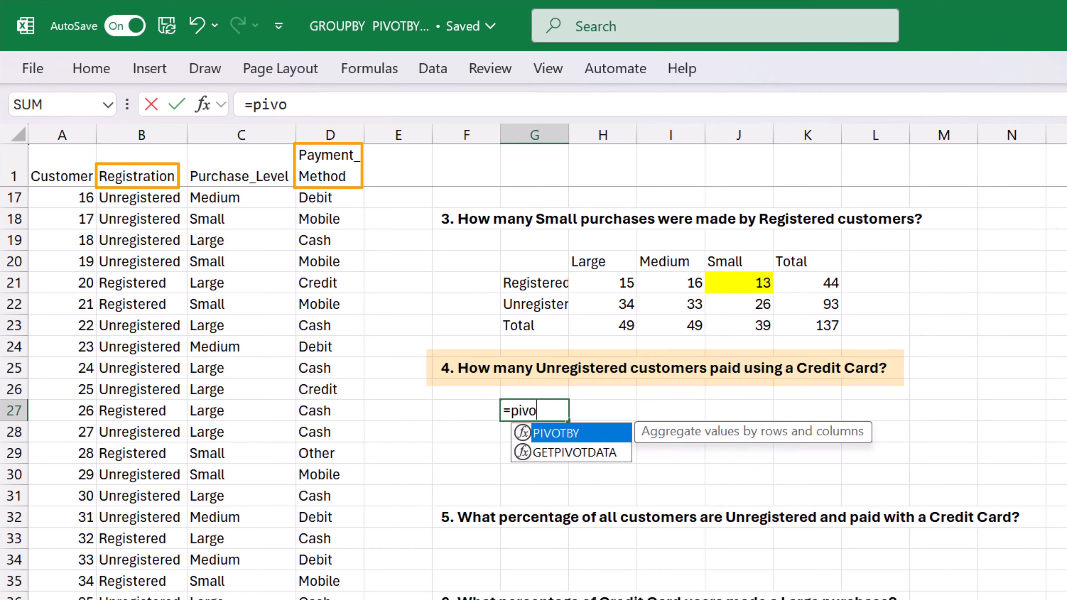
key("Tab")
type("regis")
key("Tab")
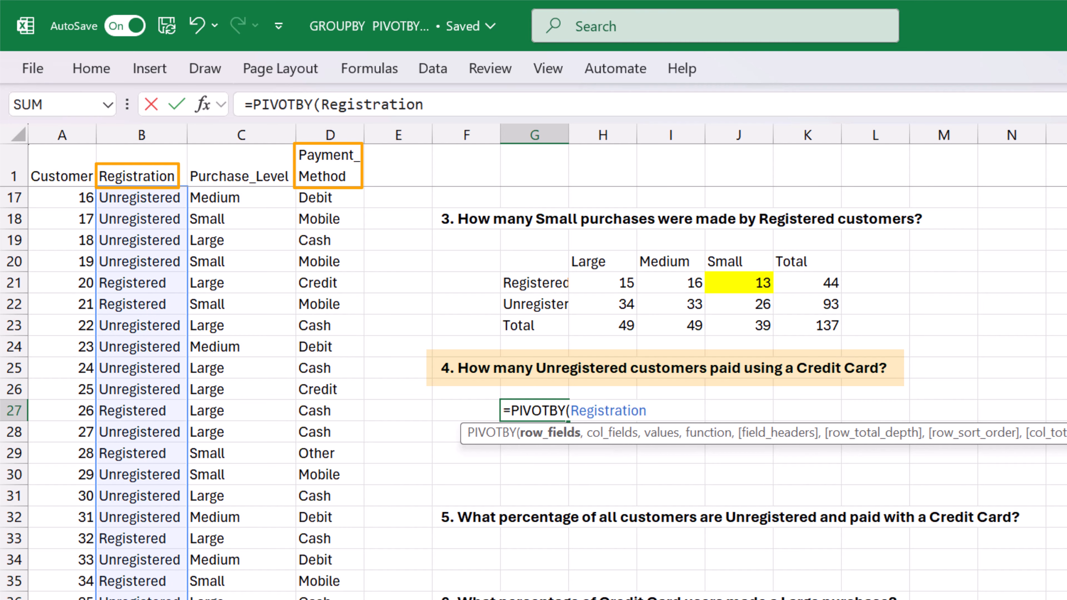
type(", Paym")
key("Tab")
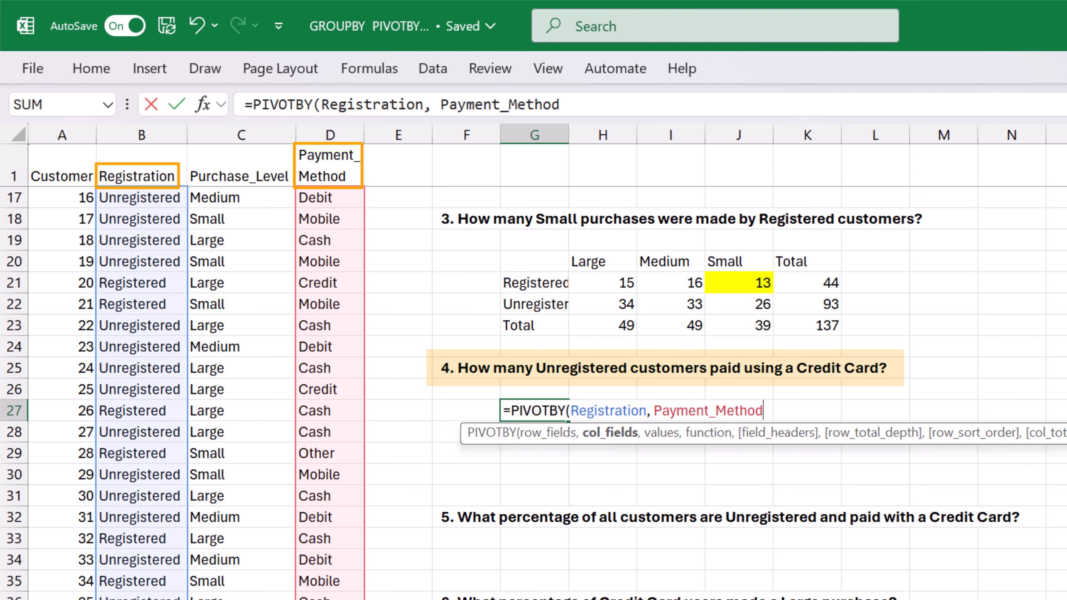
type(", ")
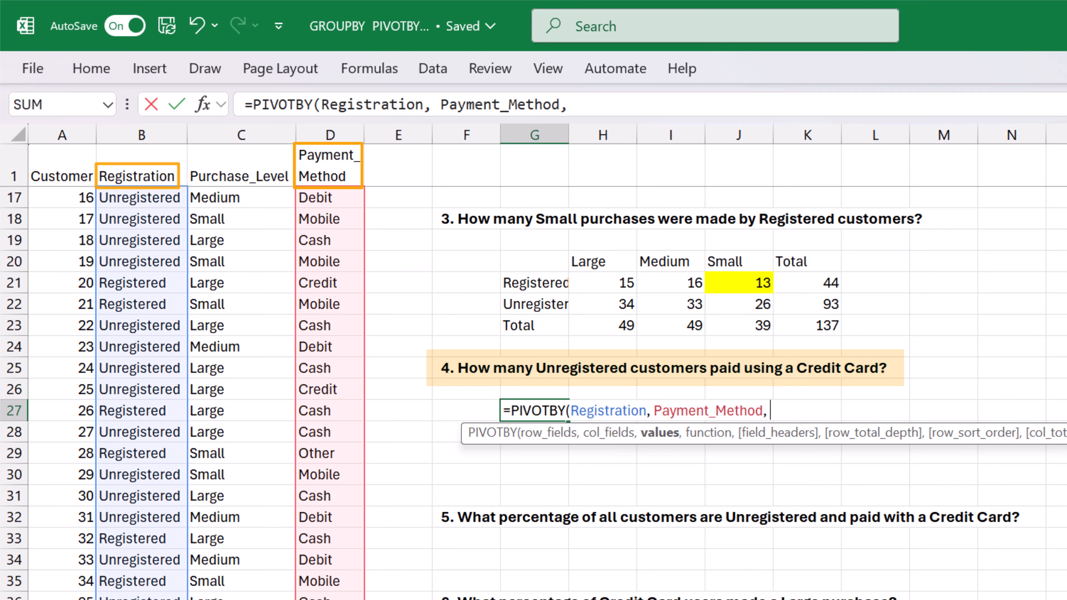
type("Paym")
key("Tab")
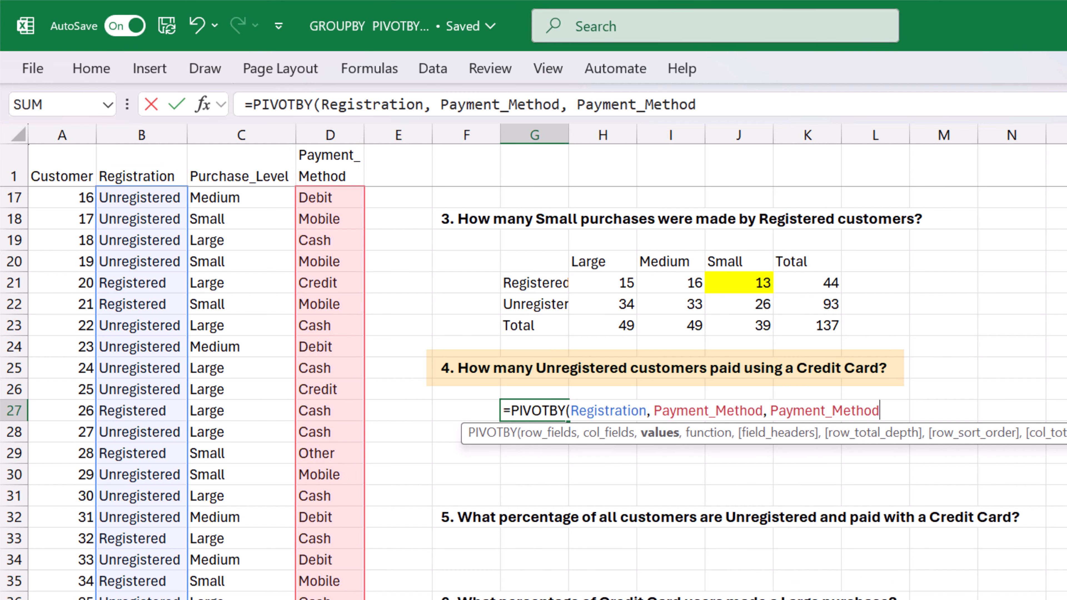
type(", coun")
key("Down")
key("Tab")
type(")")
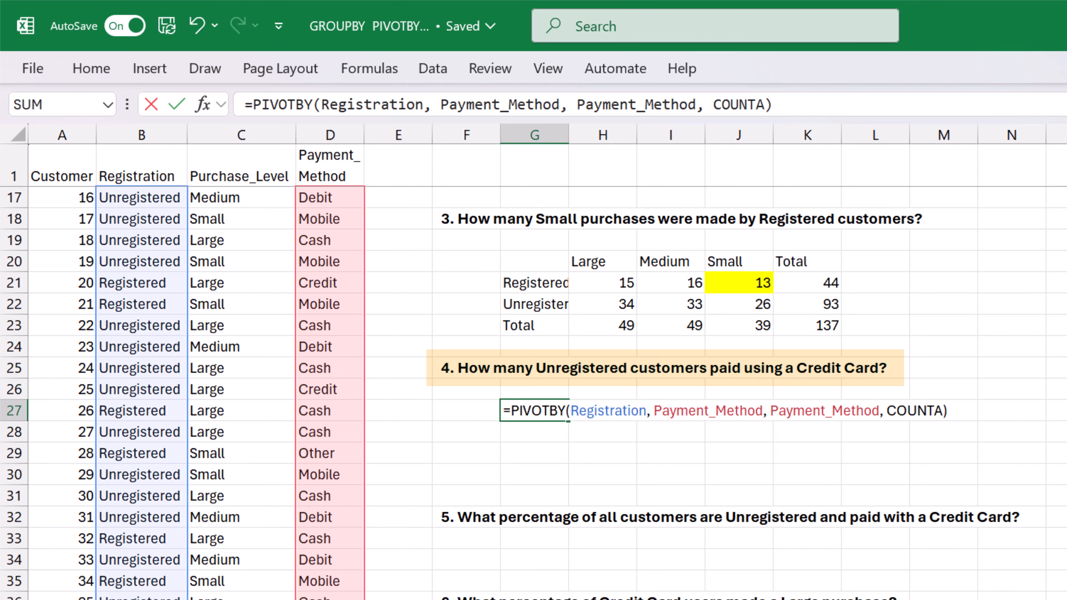
key("Return")
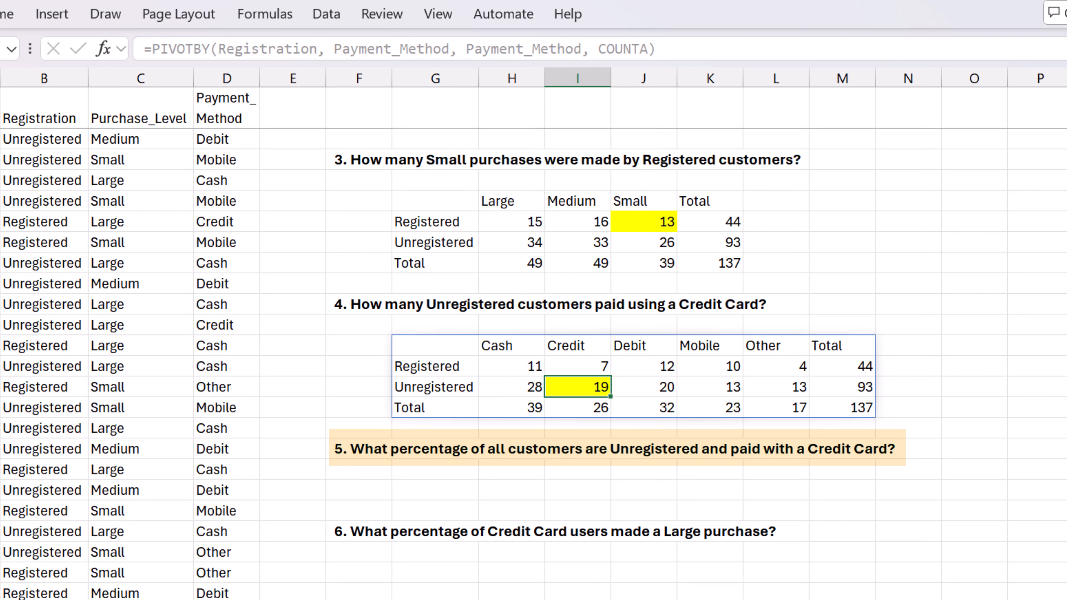
Step: Under question 5, enter =I29/M30 in cell I34 and format it as a two-decimal percentage with yellow fill
left_click(578, 490)
type("=")
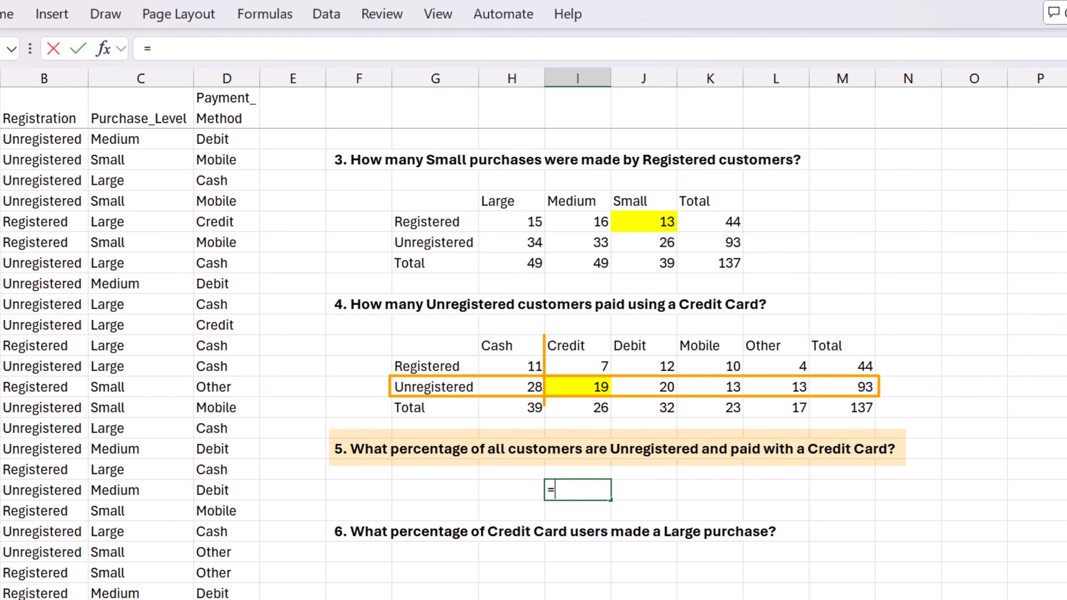
left_click(578, 387)
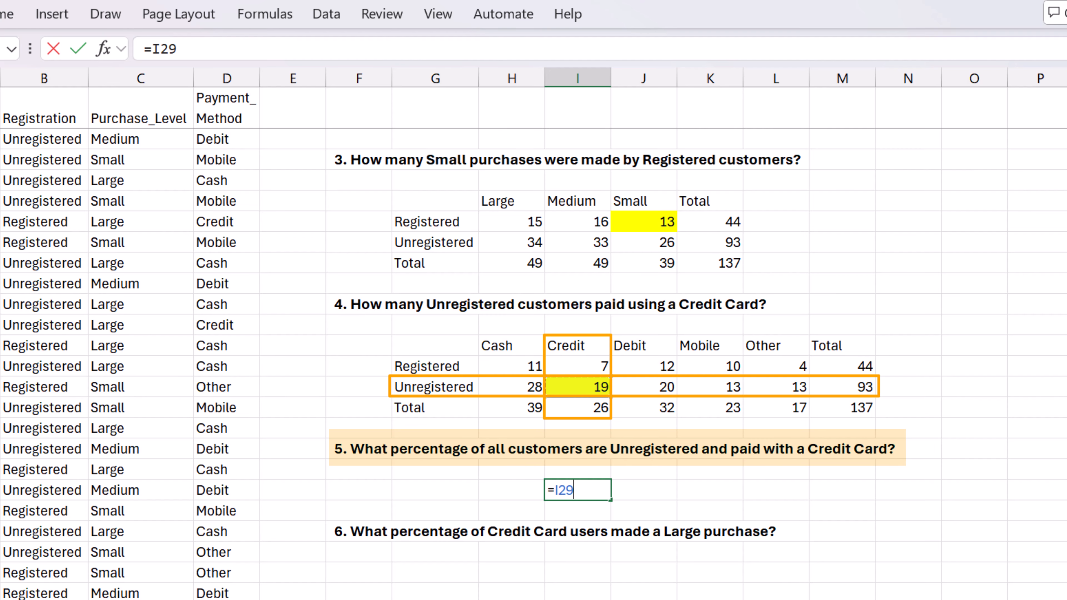
type("/")
left_click(842, 408)
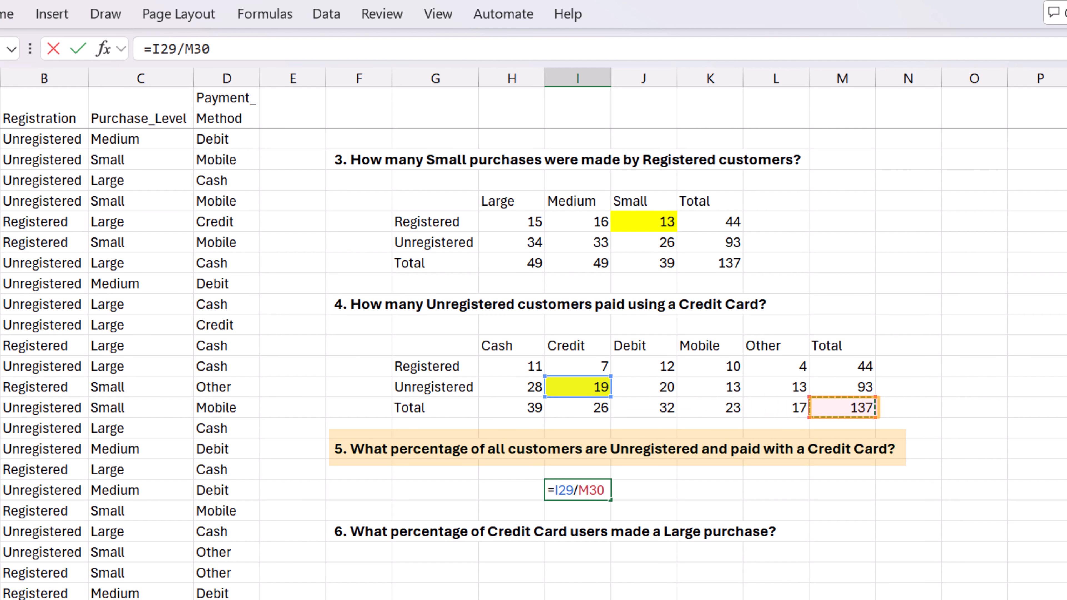
key("ctrl+Return")
right_click(595, 490)
left_click(671, 427)
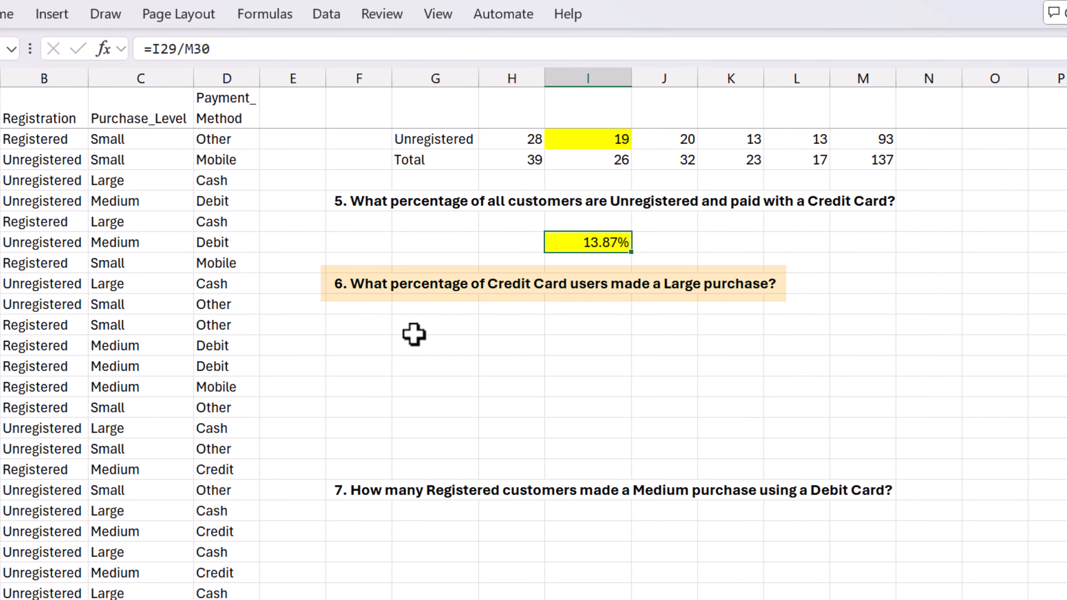
Step: Under question 6, enter =PIVOTBY(Payment_Method, Purchase_Level, Payment_Method, COUNTA) in cell G38 to count purchases by payment method and level
left_click(434, 324)
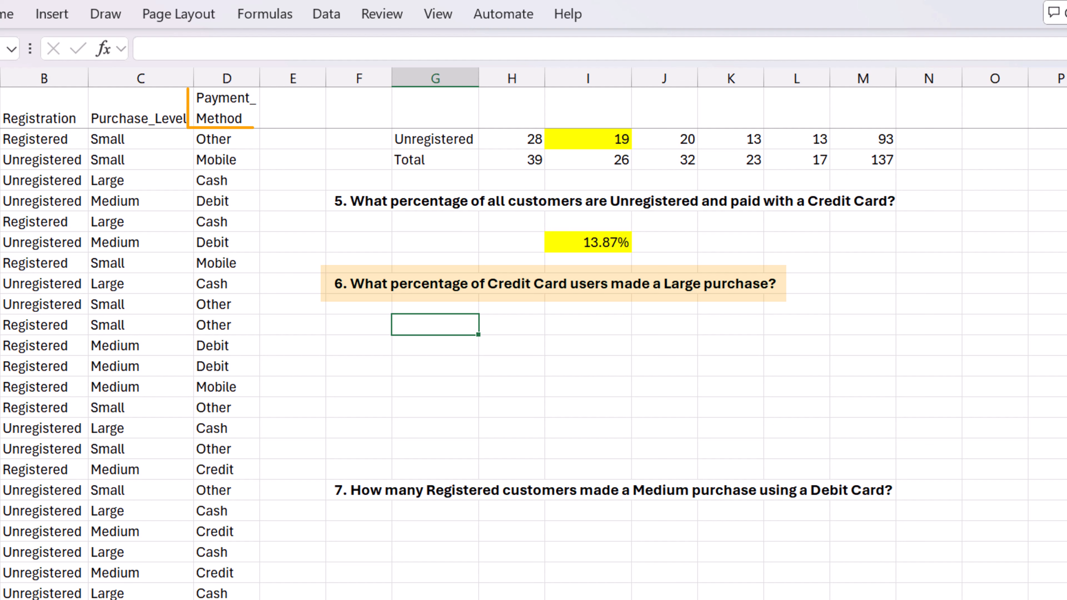
type("=pi")
key("Down")
key("Tab")
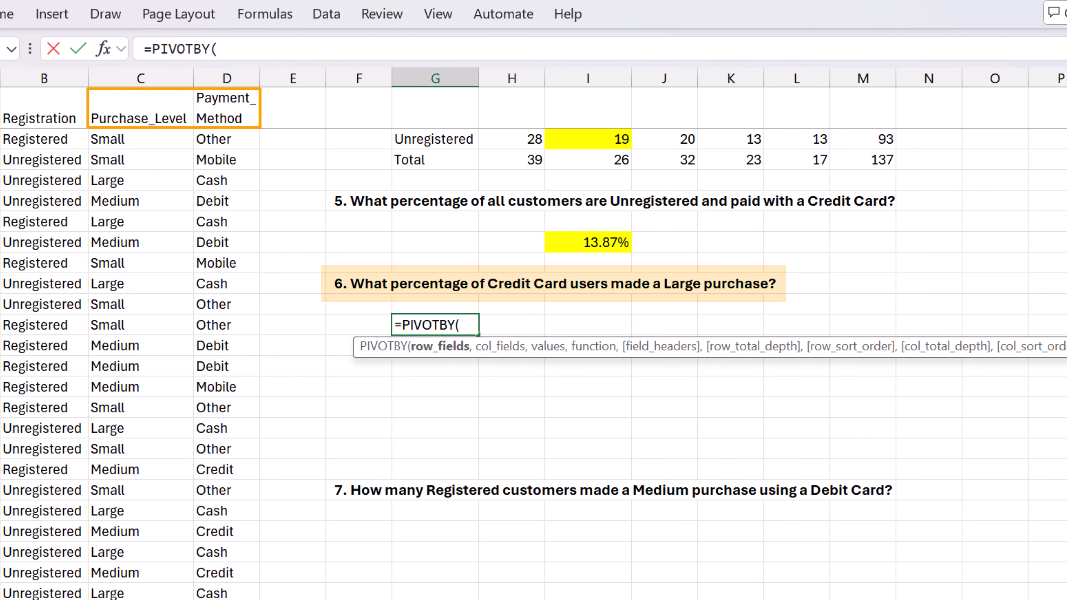
type("paym")
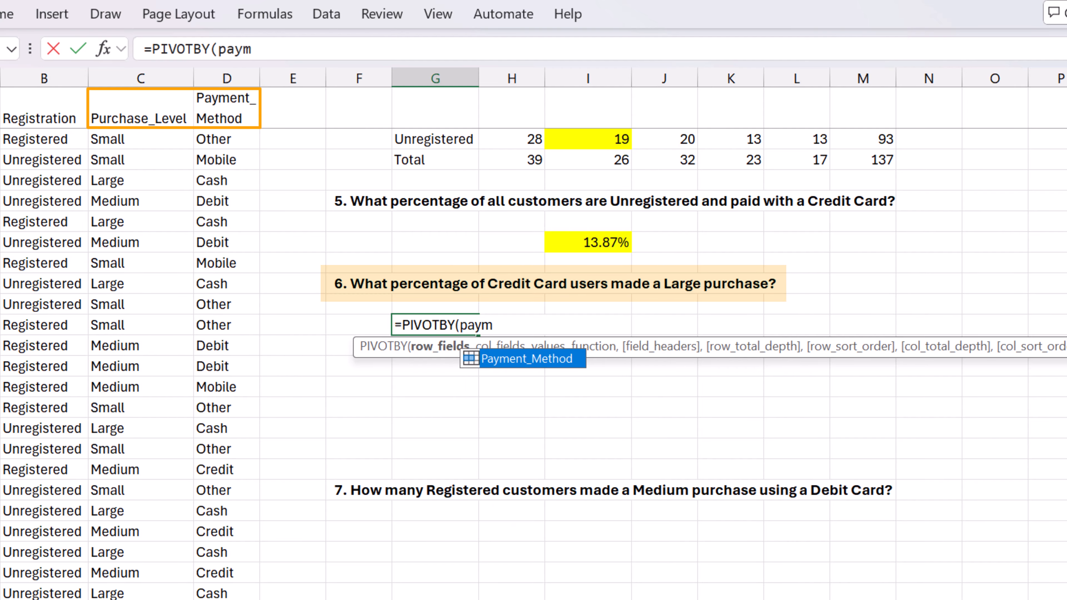
key("Tab")
type(", P")
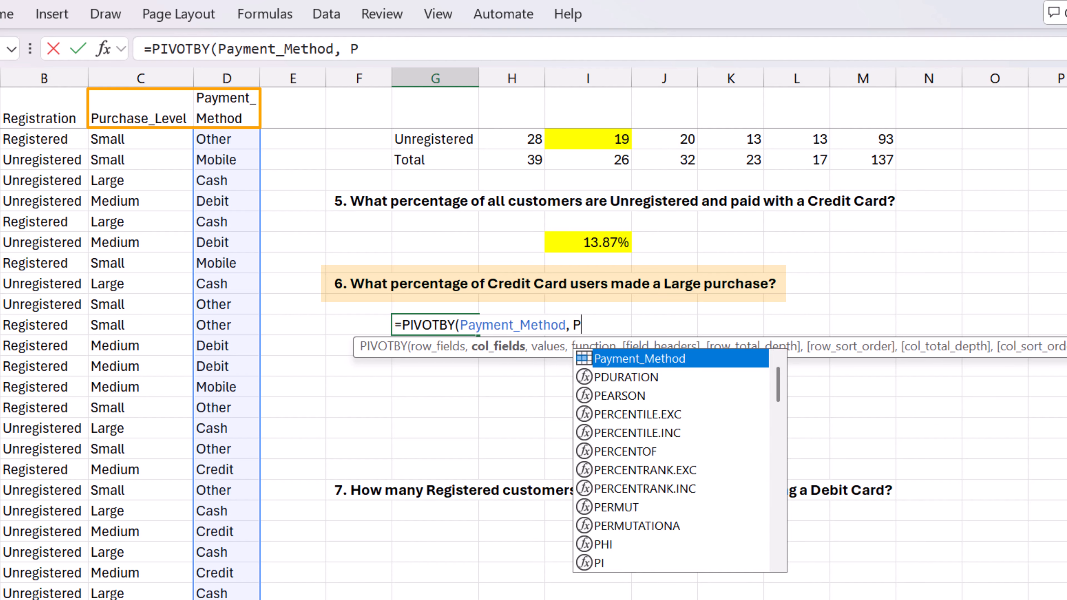
type("urch")
key("Tab")
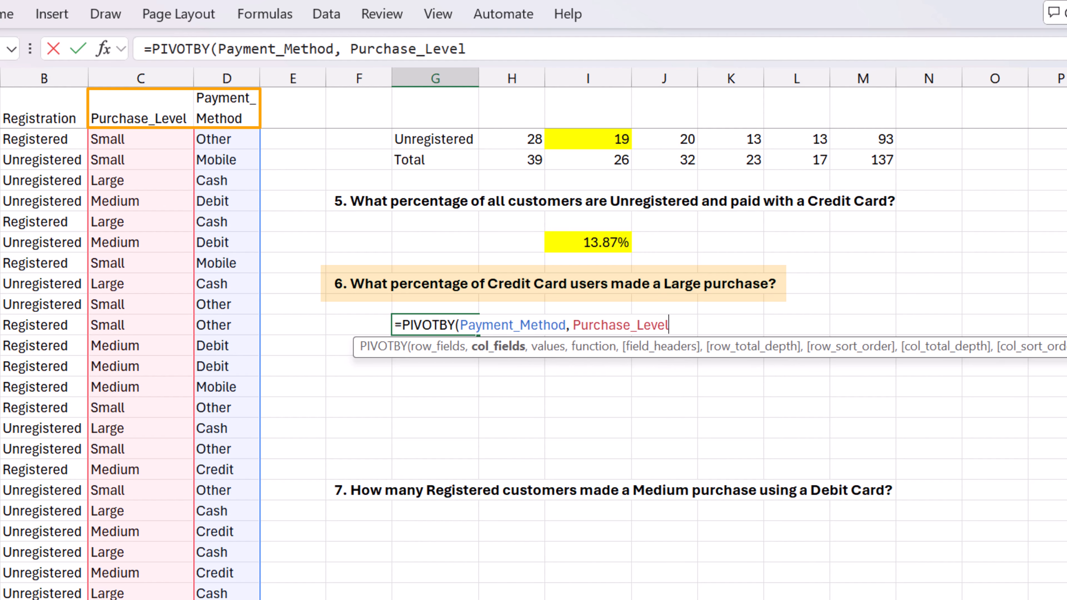
type(", Paym")
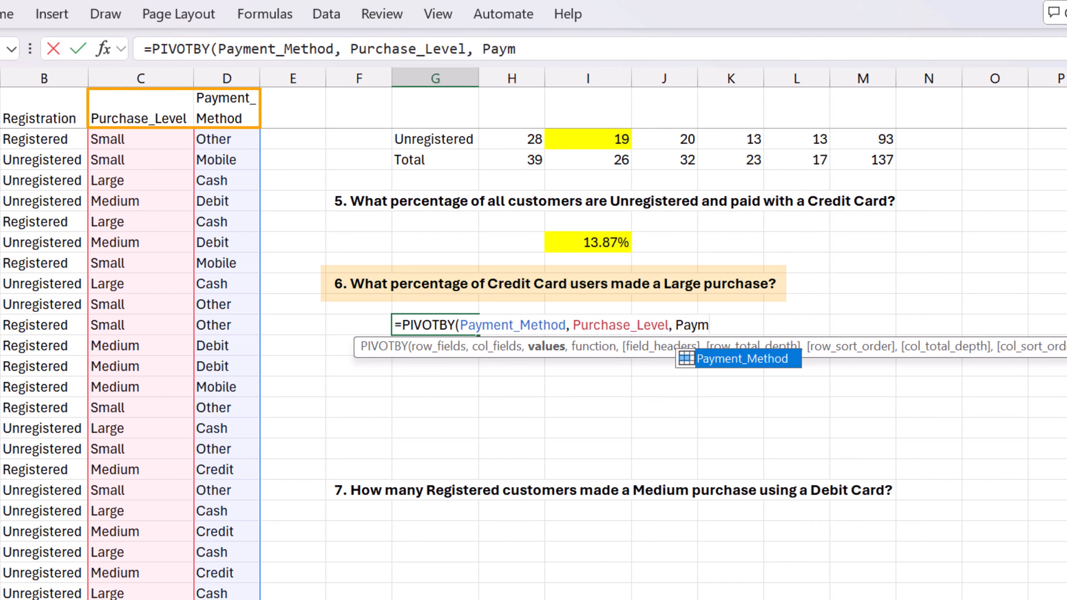
key("Tab")
type(", counta")
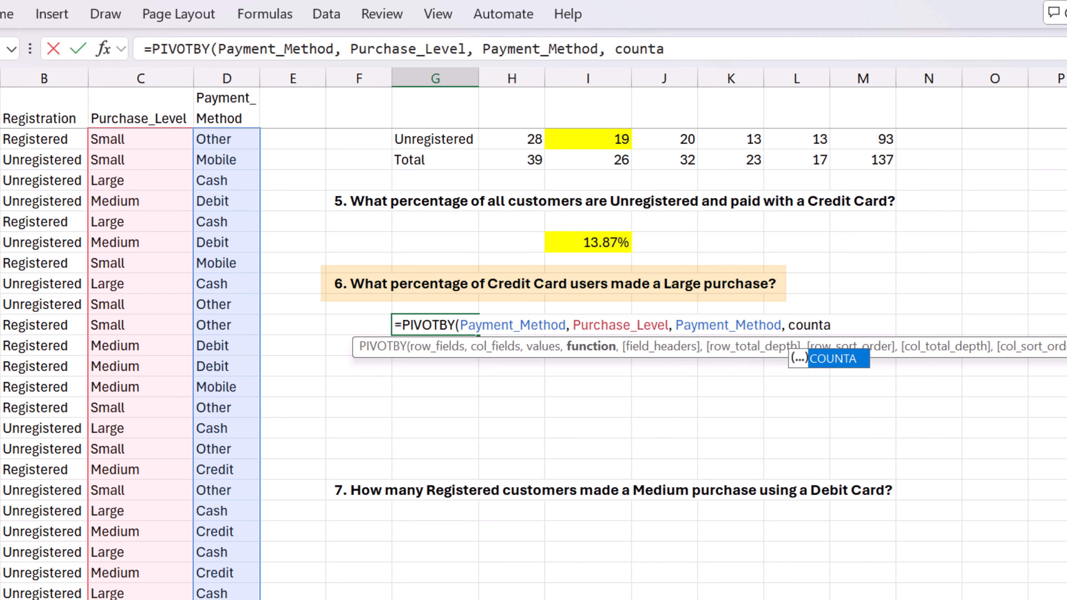
key("Tab")
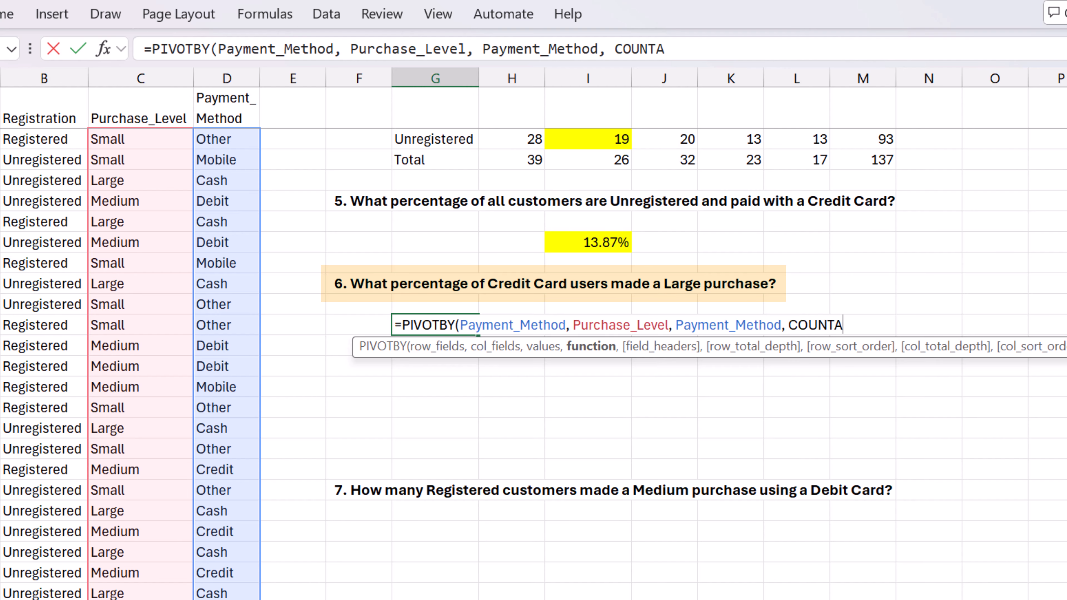
key("Return")
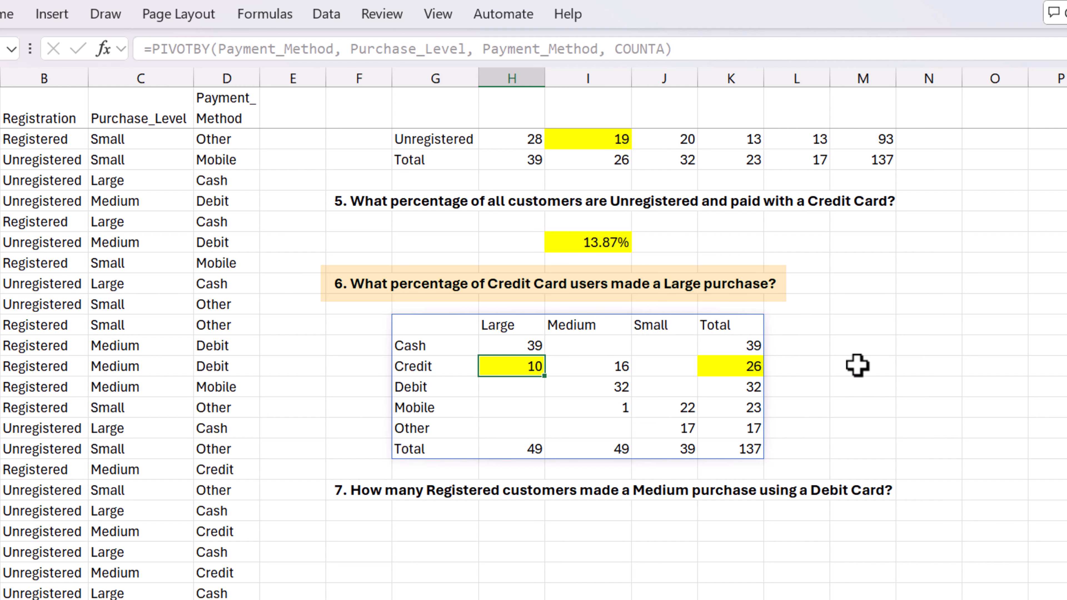
Step: Enter =H40/K40 in cell M40, shown as a two-decimal percentage, and highlight it with yellow fill
left_click(856, 366)
type("=")
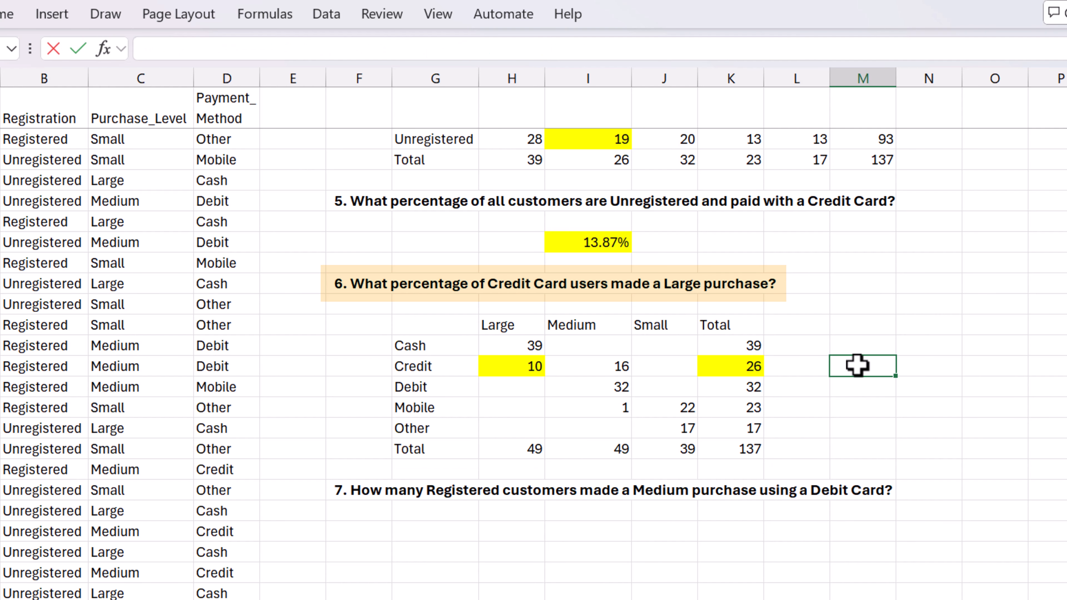
left_click(497, 364)
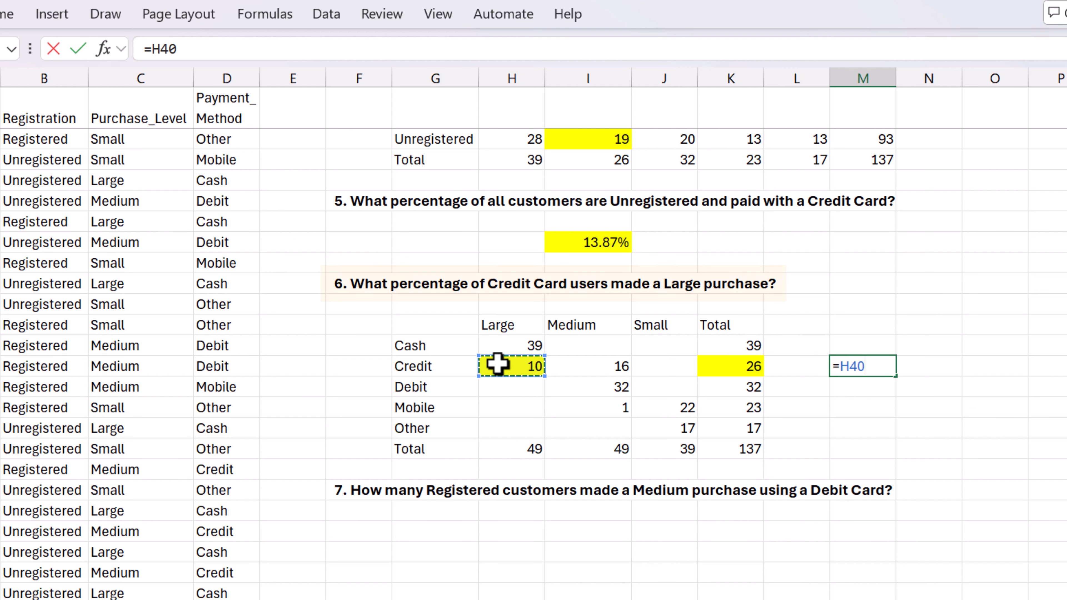
type("/")
left_click(756, 366)
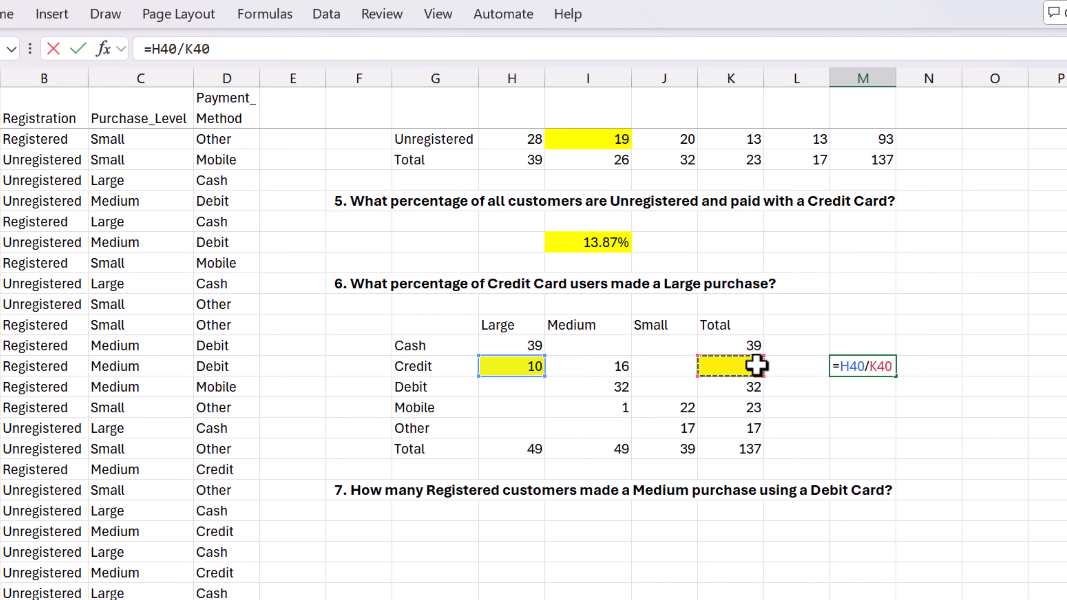
key("Return")
left_click(900, 376)
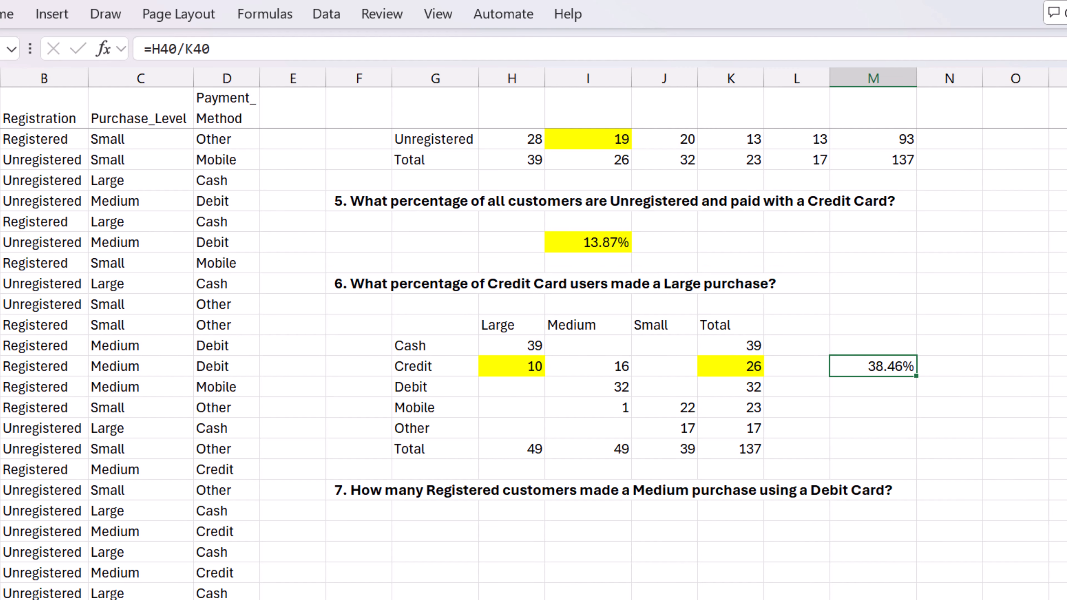
key("F4")
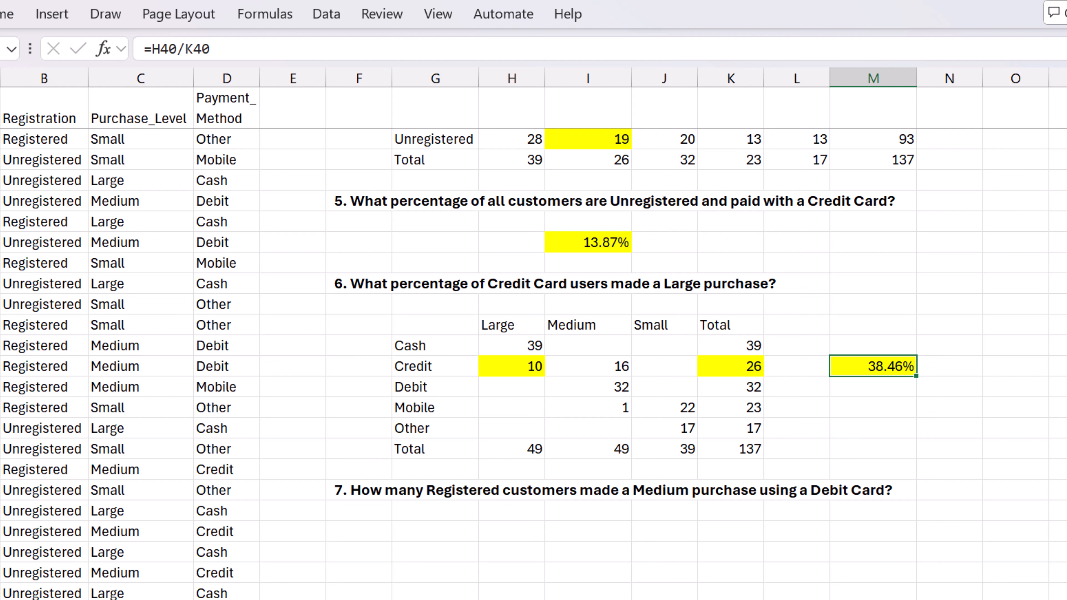
Step: Under question 7, enter =PIVOTBY(Registration, HSTACK(Purchase_Level, Payment_Method), Registration, COUNTA) in cell G48 to count customers by registration, purchase level and payment method
scroll(995, 555, "down", 5)
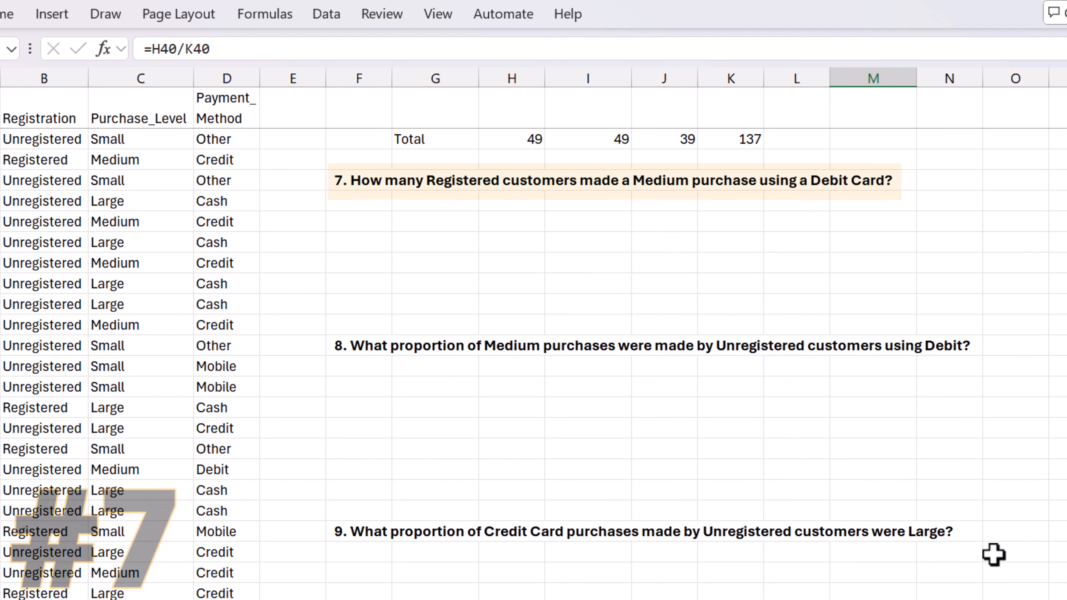
left_click(421, 222)
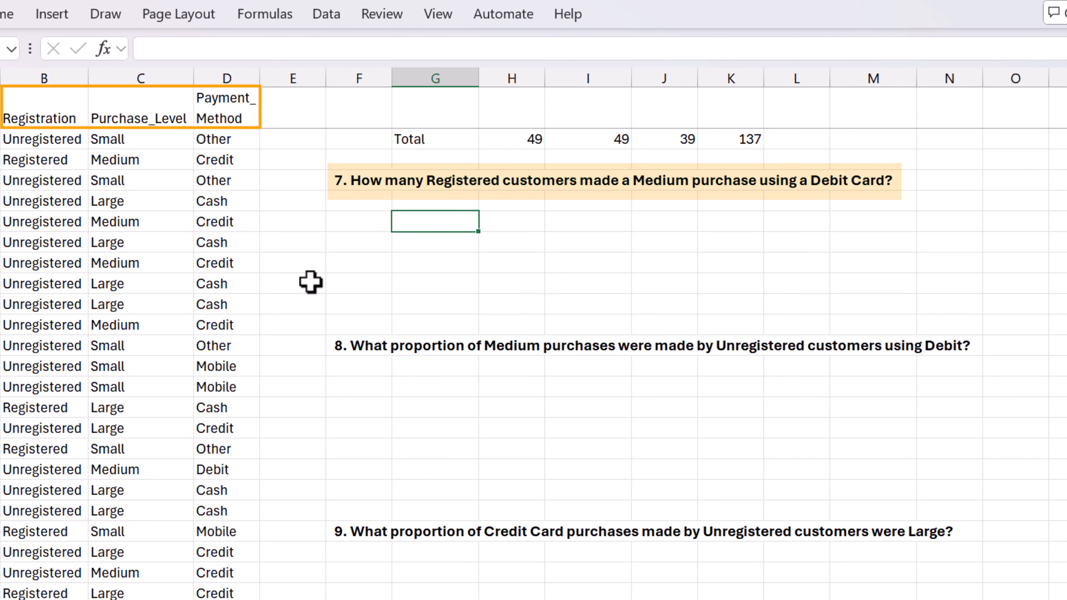
type("=pivo")
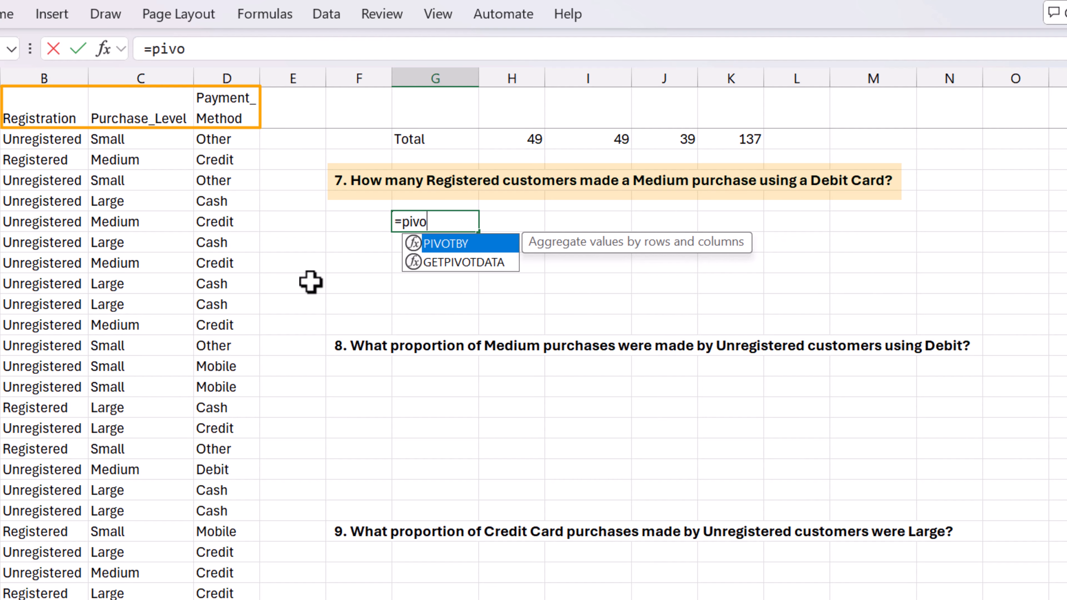
key("Tab")
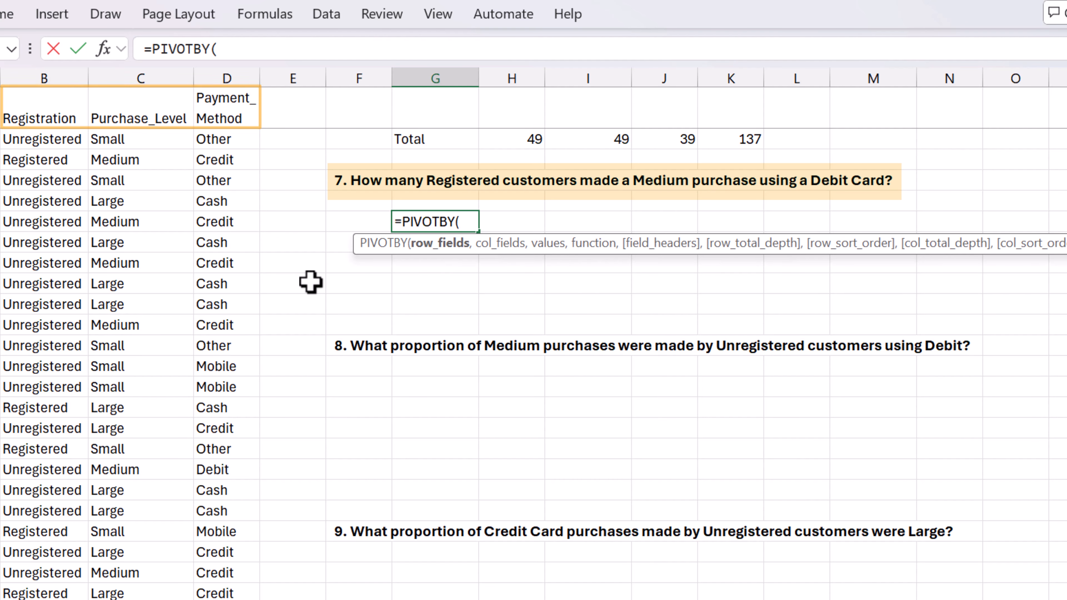
type("Registration,")
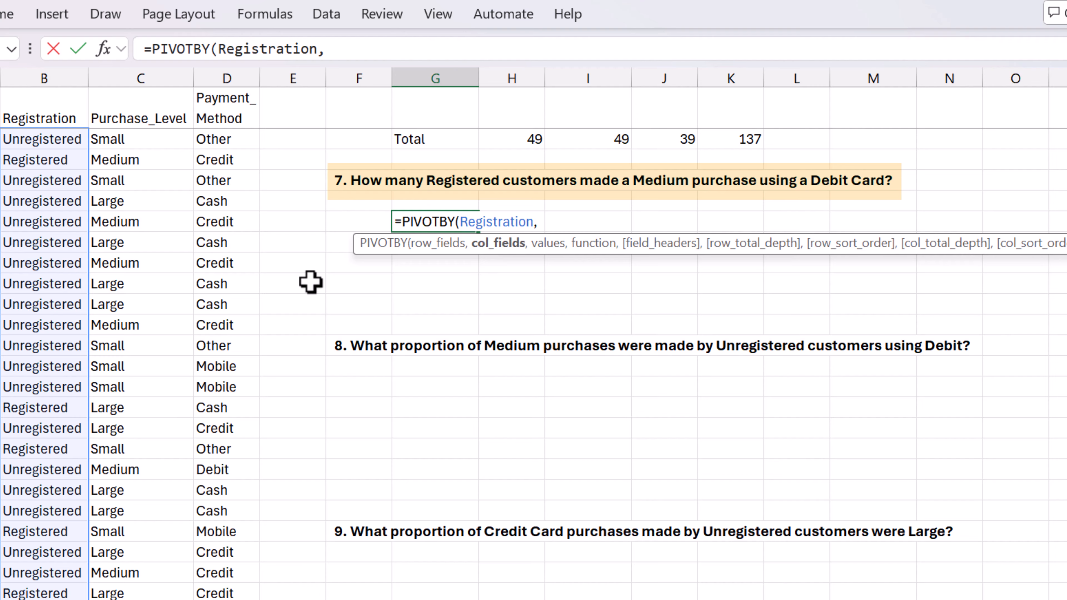
type("hst")
key("Tab")
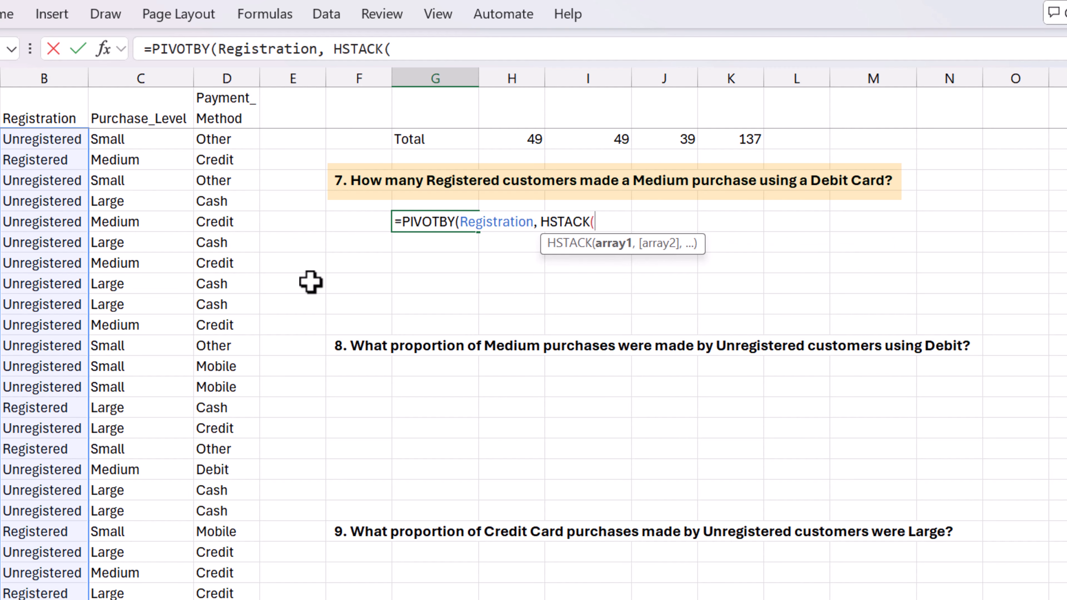
type("Purch")
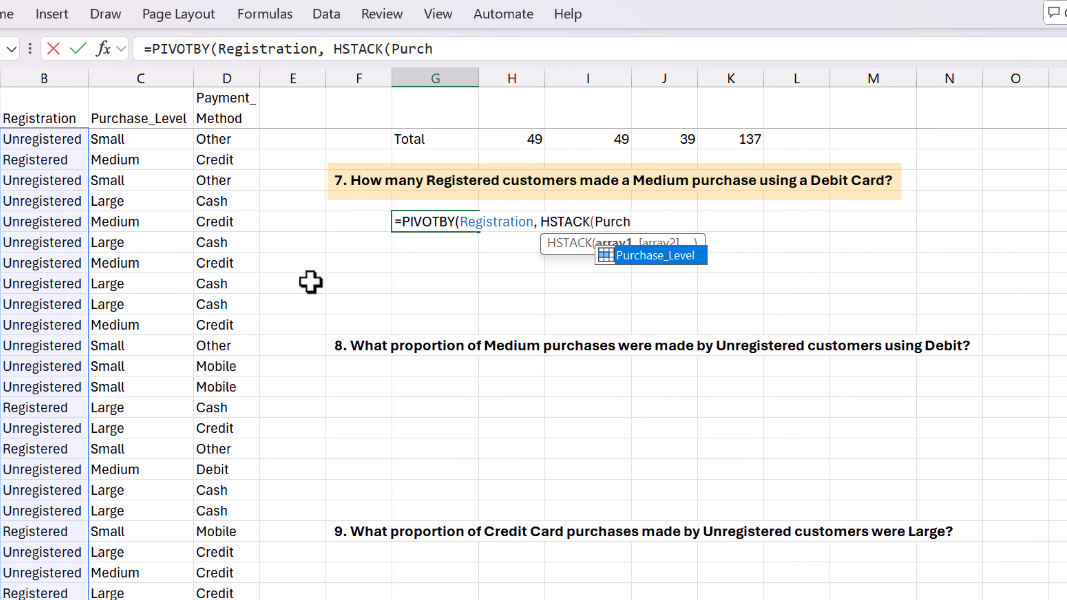
key("Tab")
type(", P")
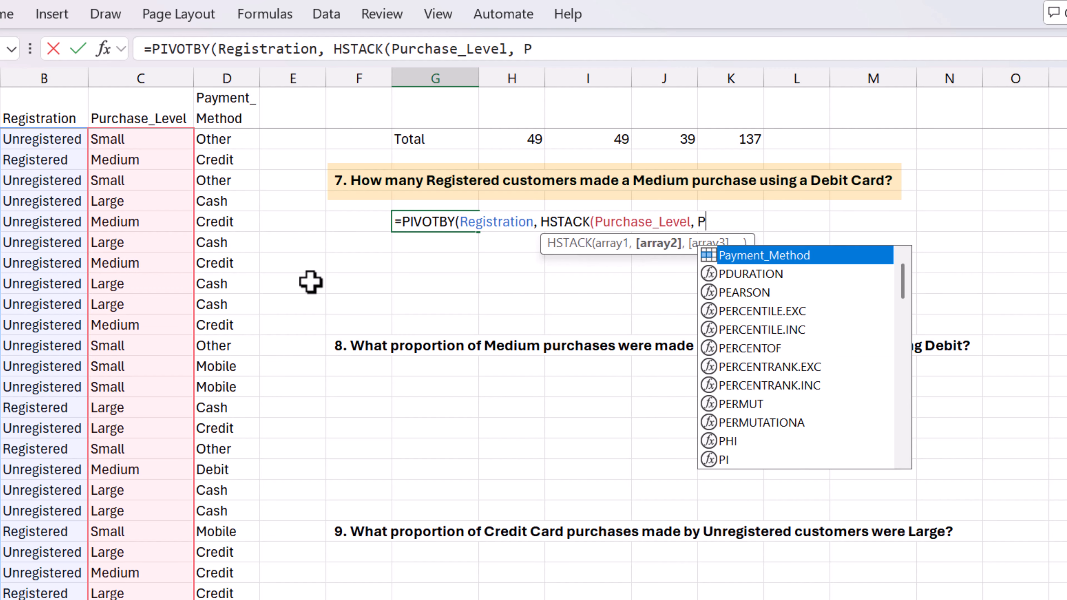
type("aym")
key("Tab")
type("),")
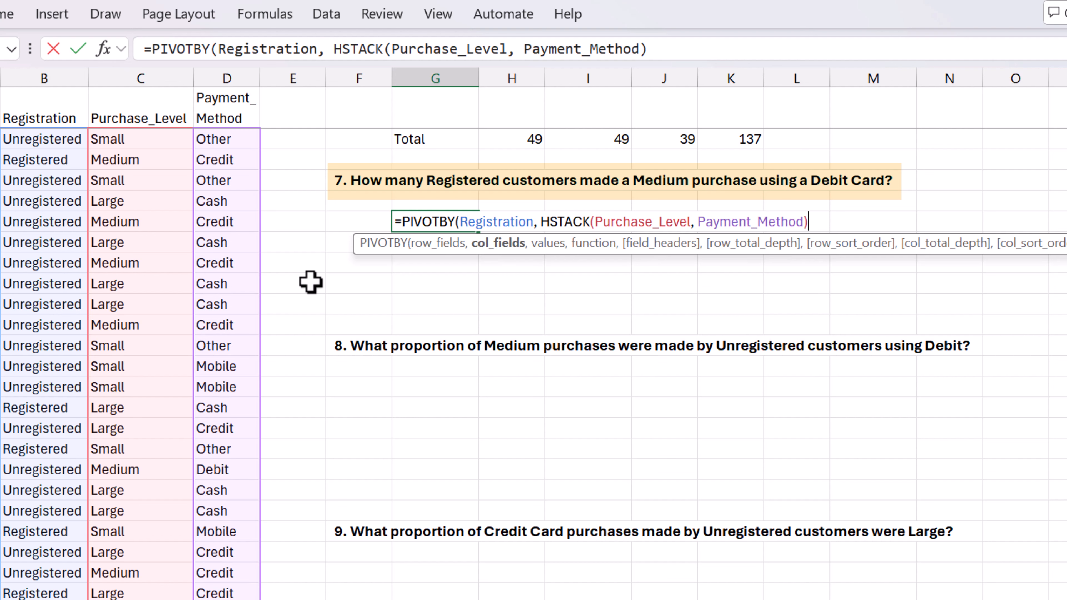
type(" RE")
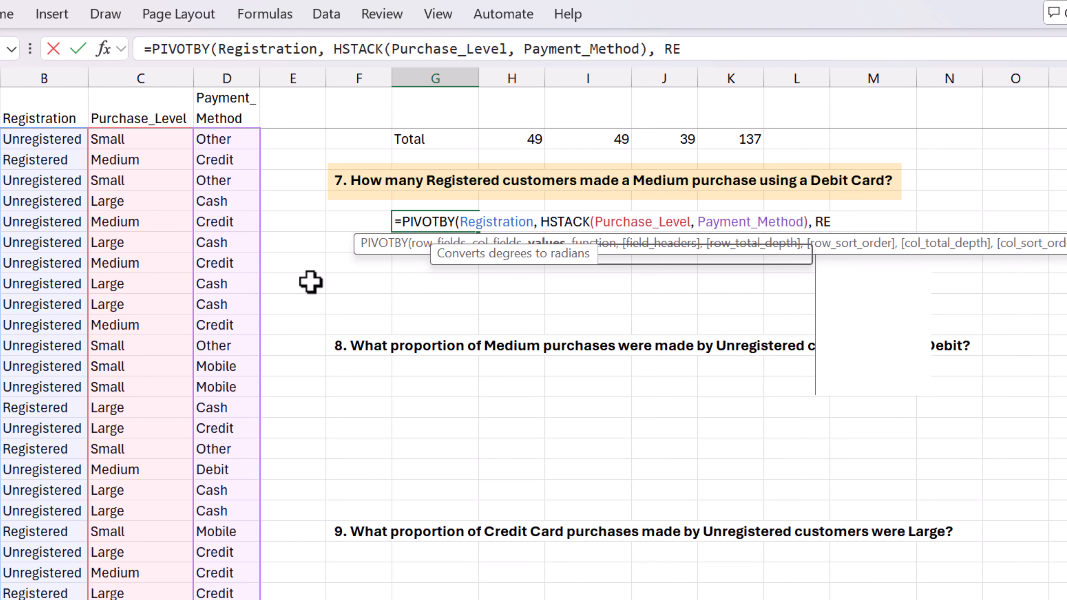
type("gis")
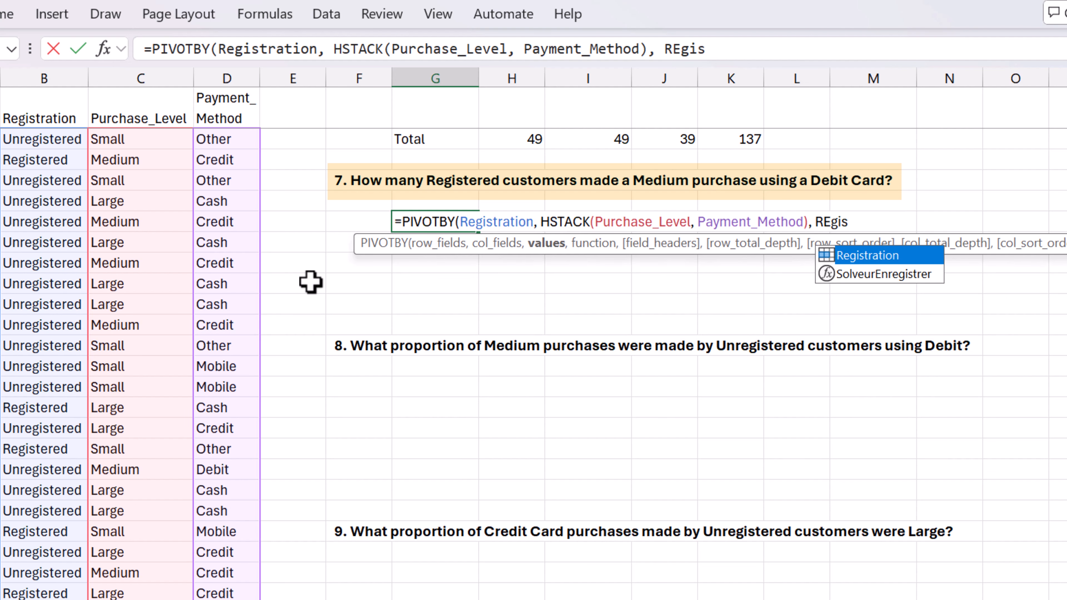
key("Tab")
type(", counta")
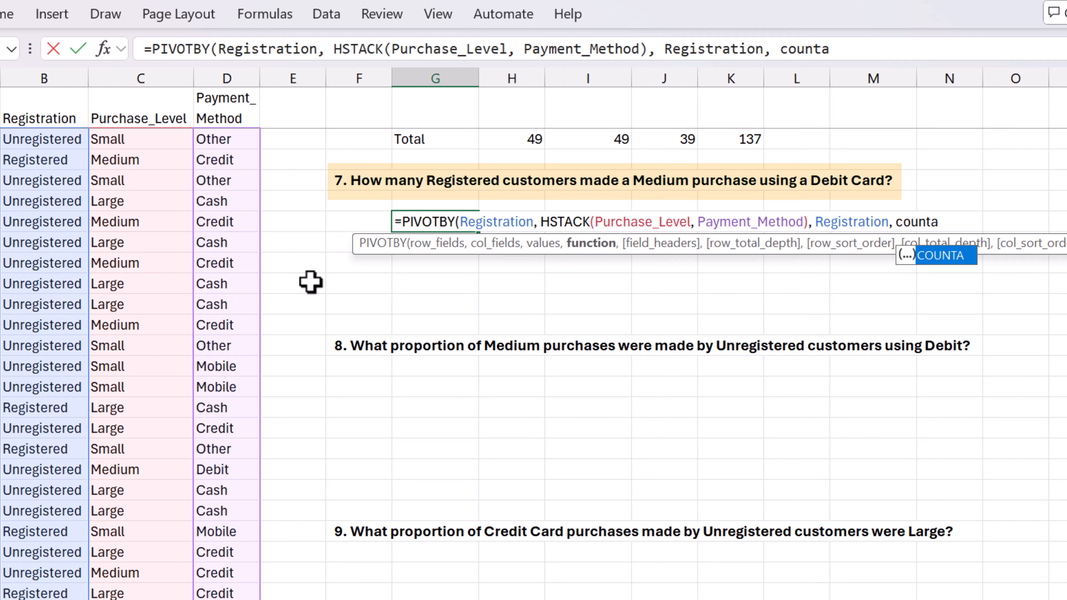
key("Tab")
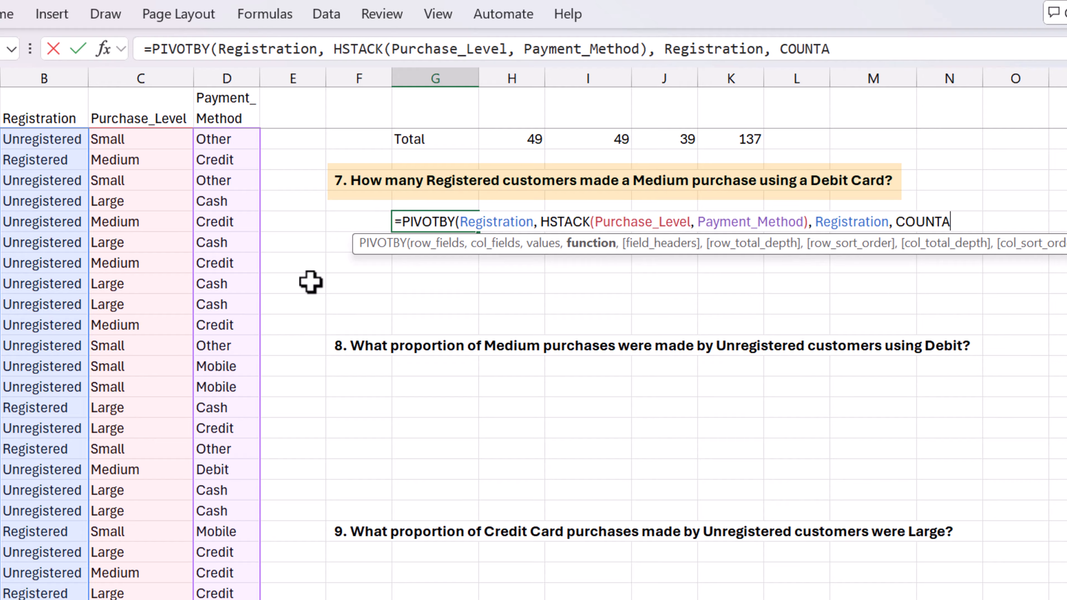
type(")")
key("Return")
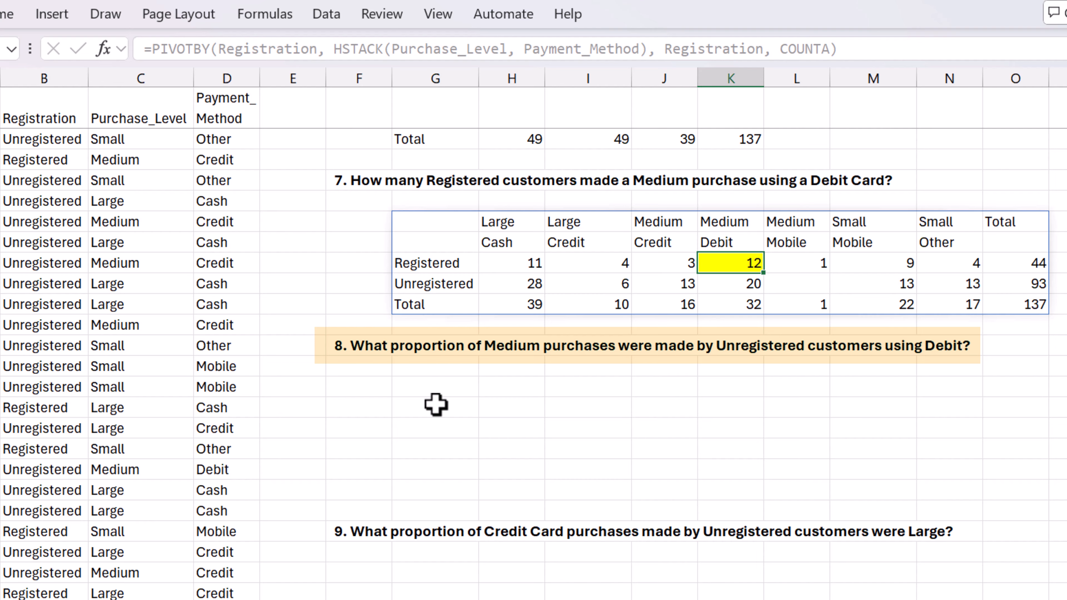
Step: Under question 8, enter =PIVOTBY(Purchase_Level, HSTACK(Registration, Payment_Method), Purchase_Level, COUNTA) in cell G56 to count purchases by level, registration and payment method
left_click(426, 390)
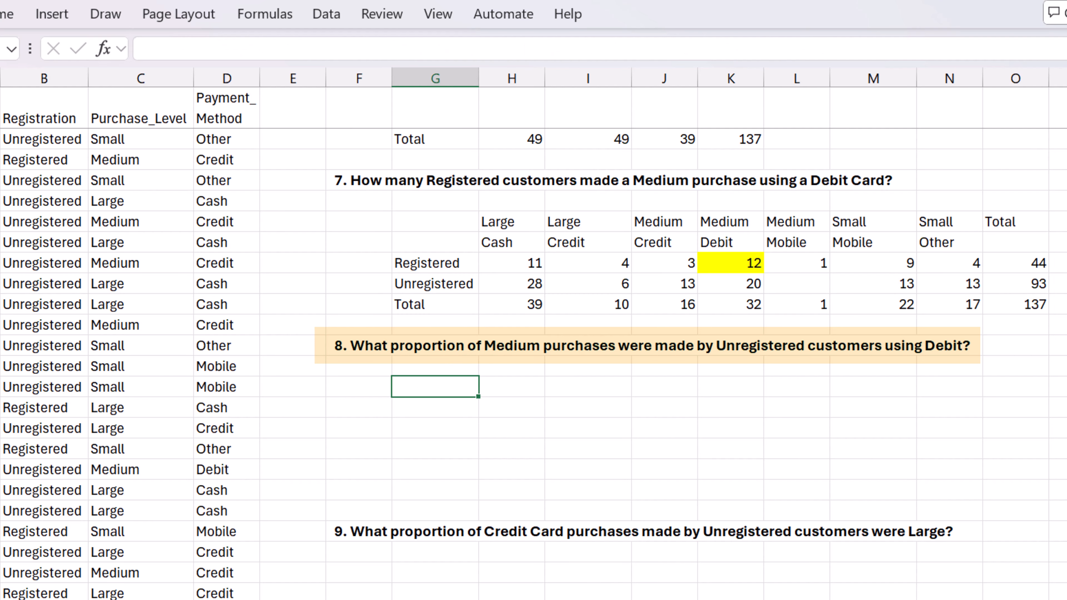
type("=pivo")
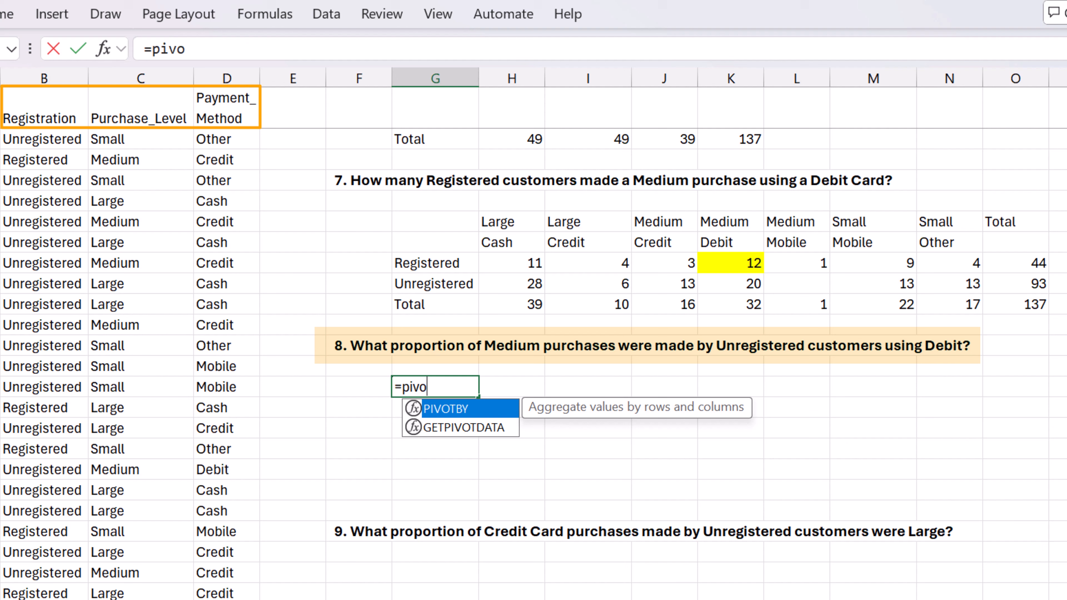
key("Tab")
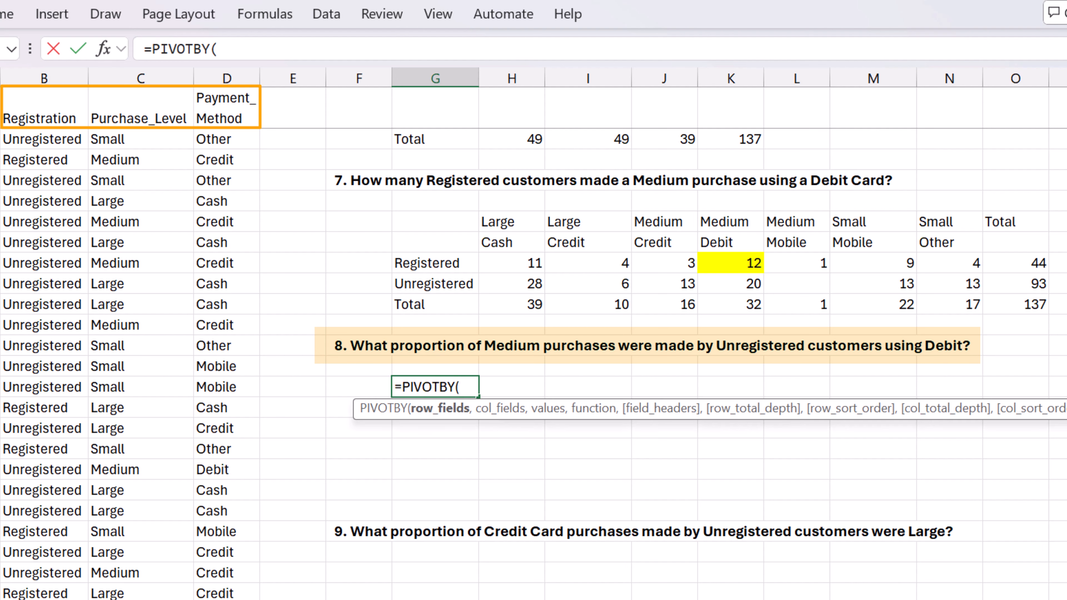
type("Pur")
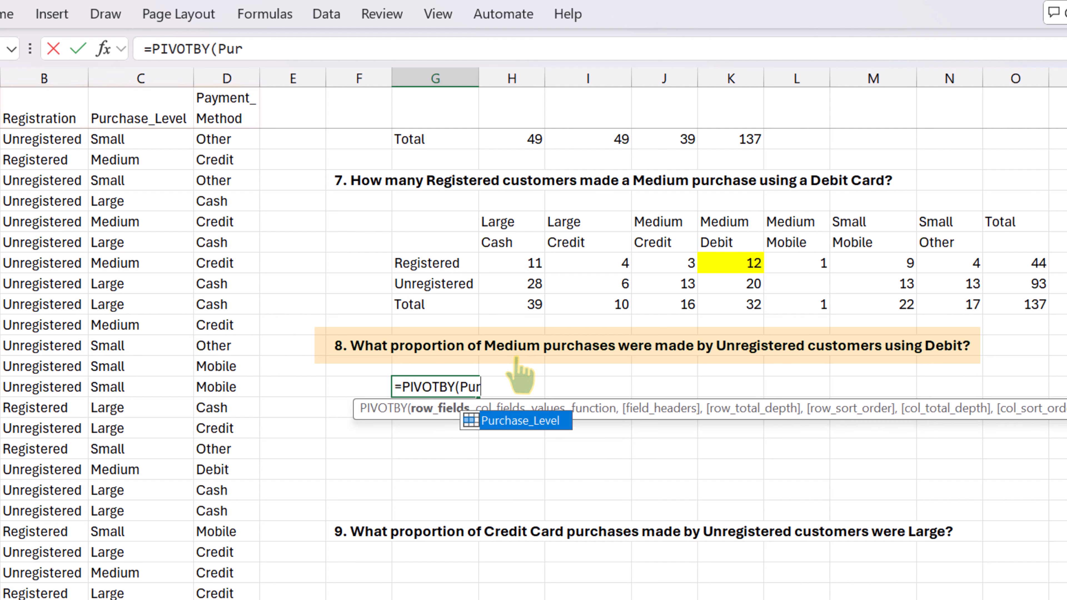
key("Tab")
type(", hstac")
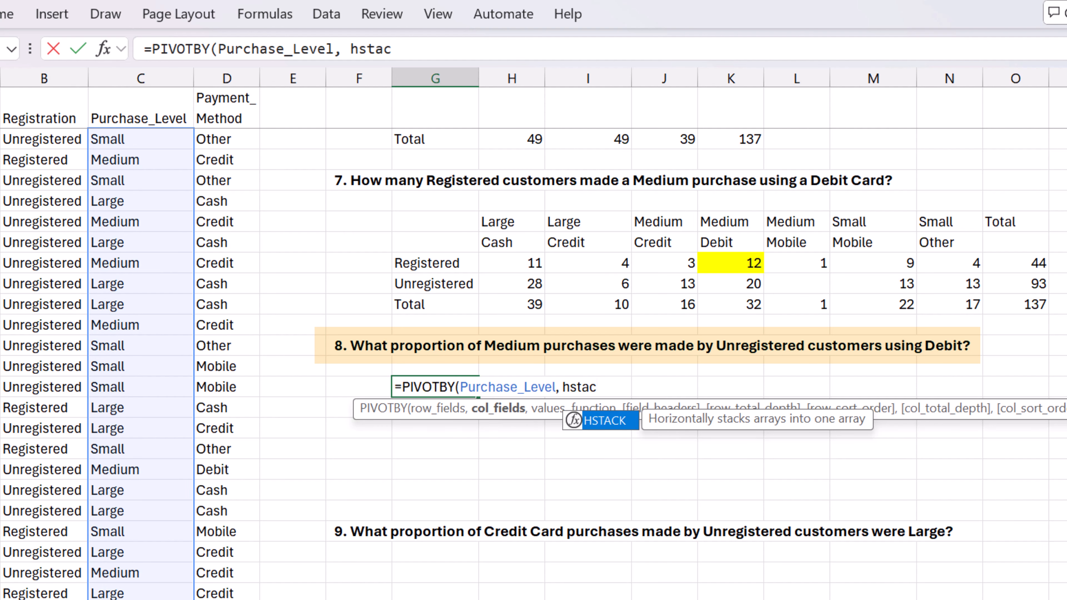
key("Tab")
type("Registration")
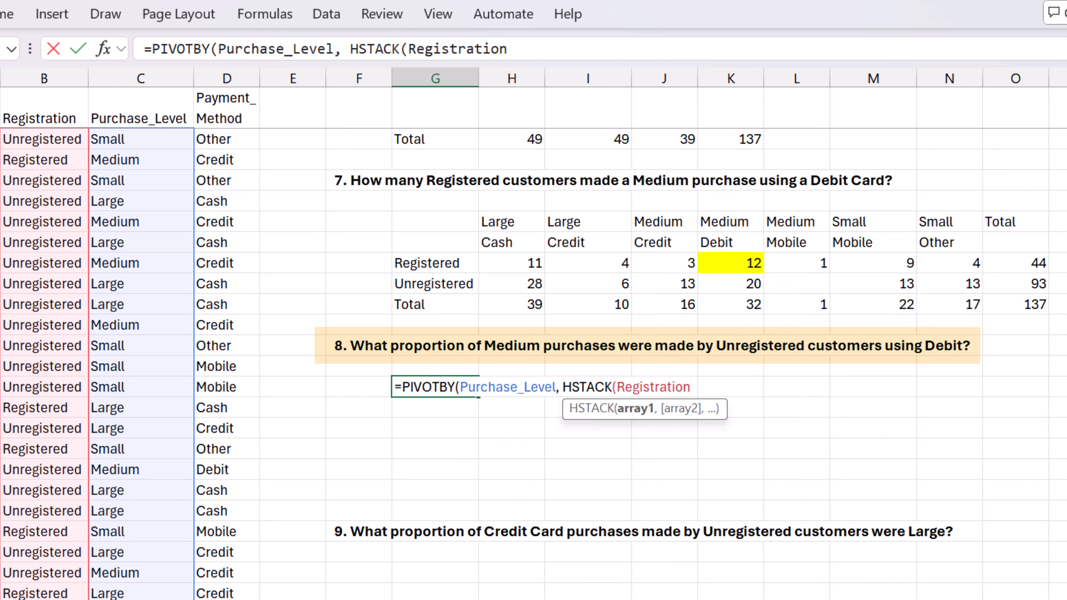
type(", Pa")
key("Tab")
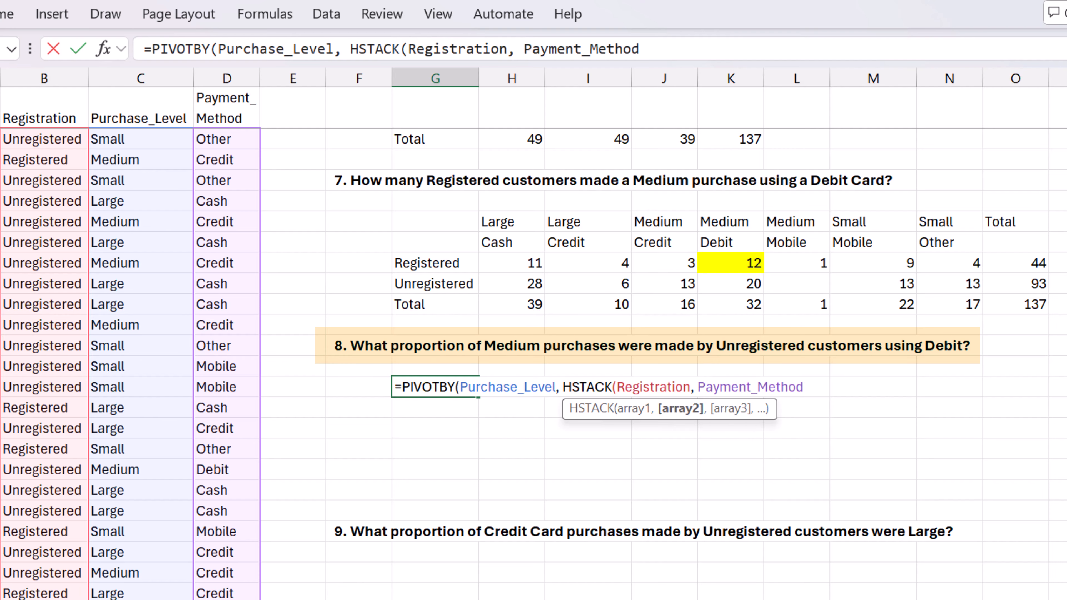
type("), P")
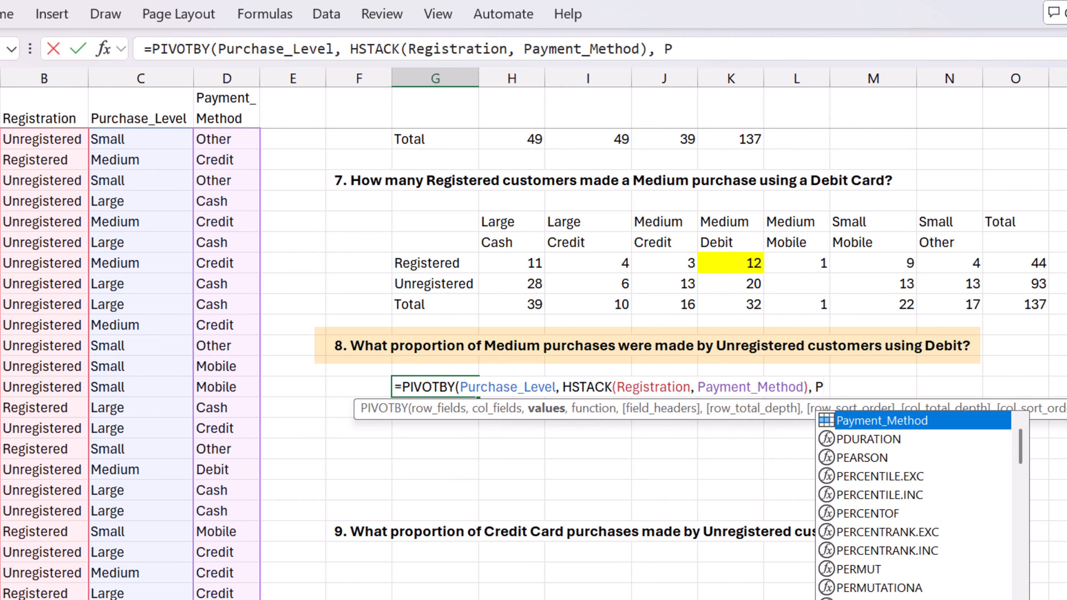
type("ur")
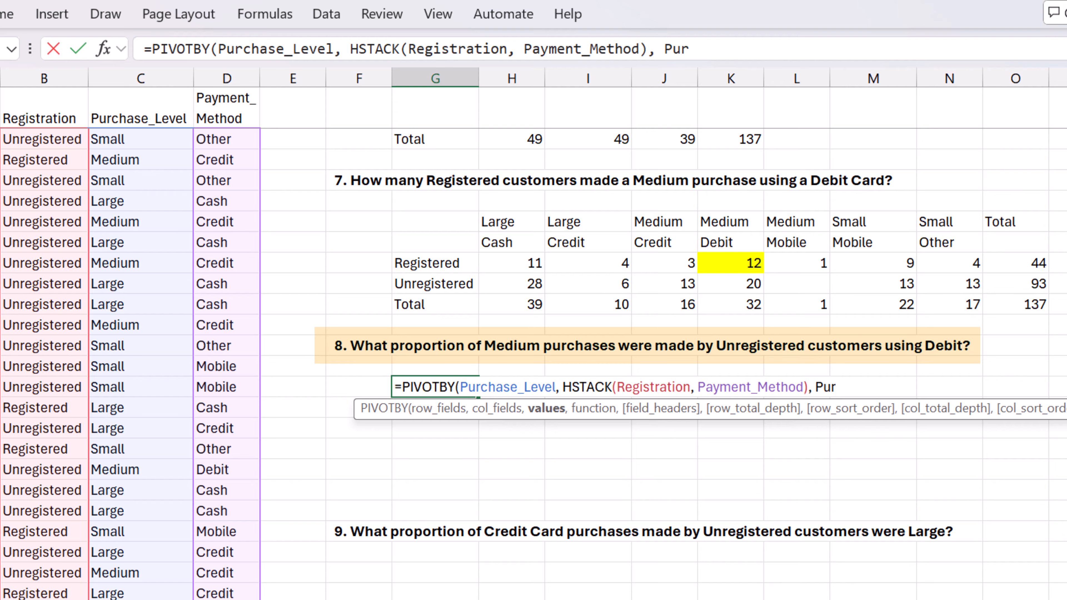
key("Tab")
type(", COUNTA")
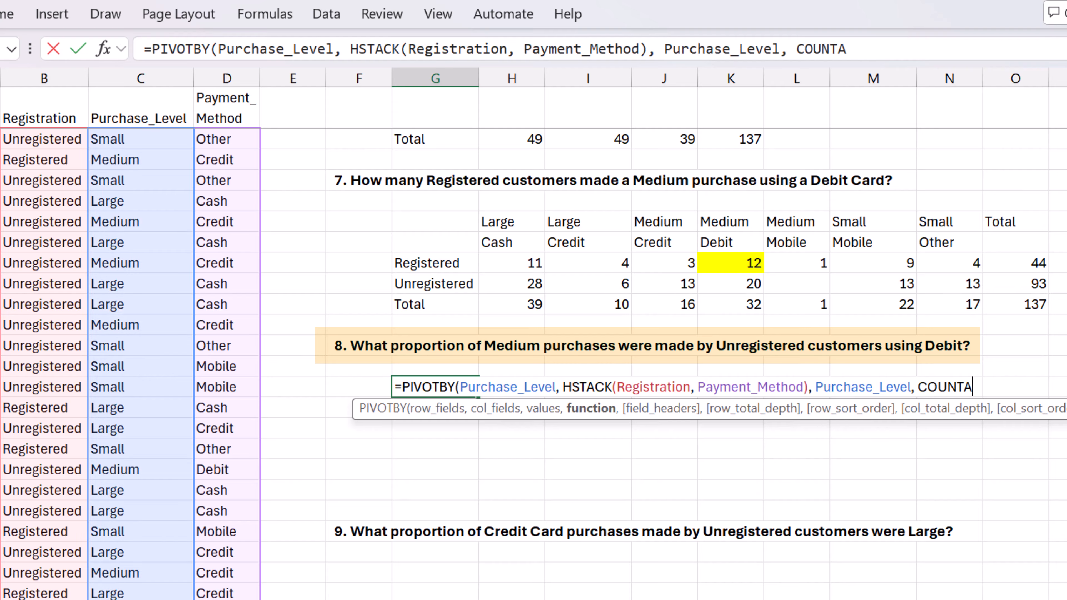
type(")")
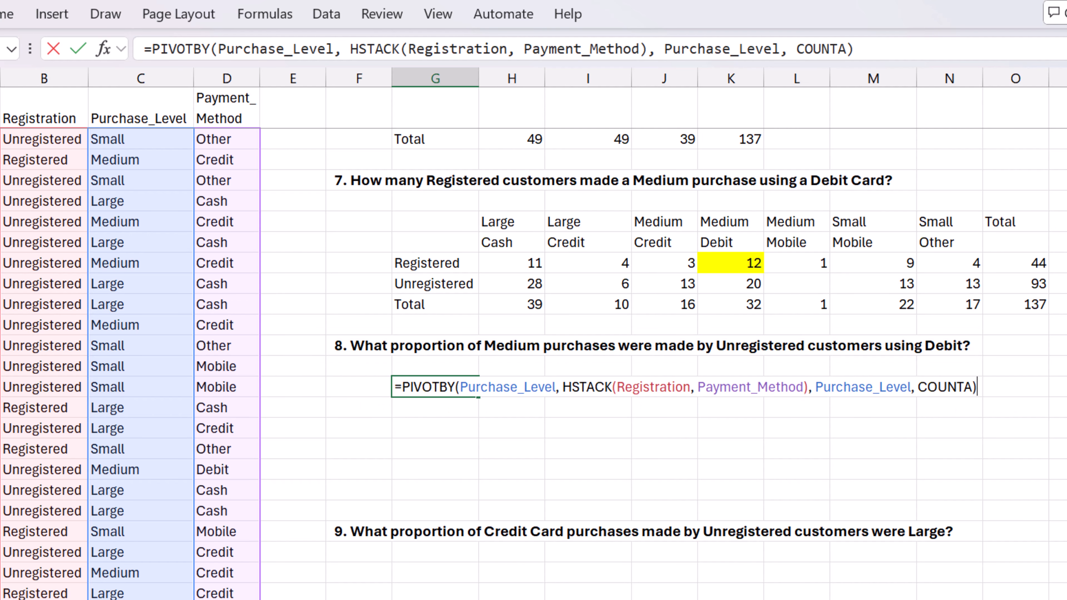
key("Return")
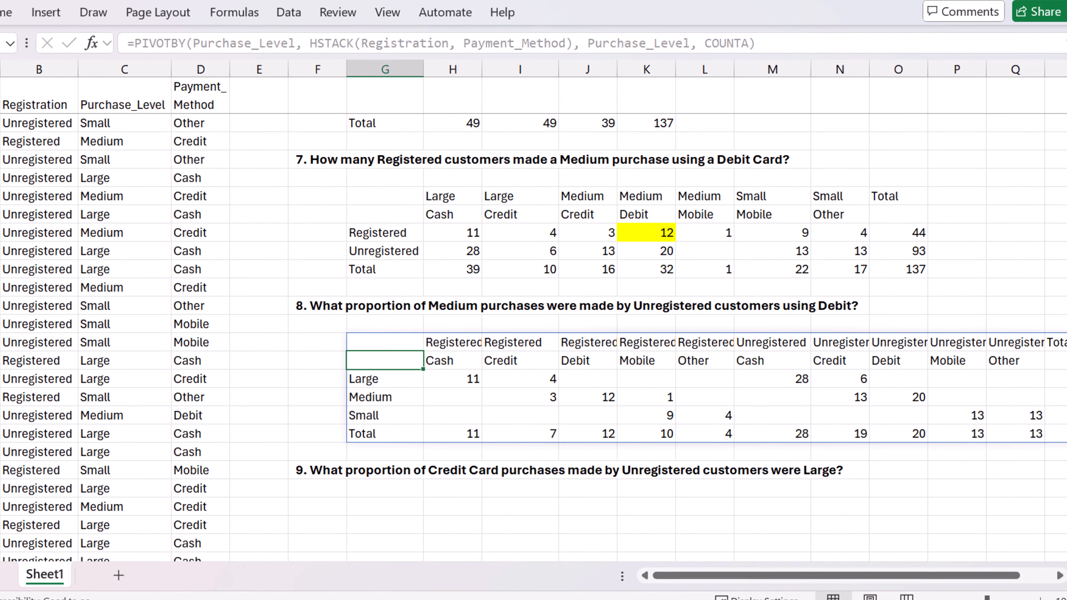
Step: Beside question 8, enter =O59/R59 in cell P54 as a two-decimal percentage for the Unregistered Debit share of Medium purchases
left_click_drag(836, 575, 858, 575)
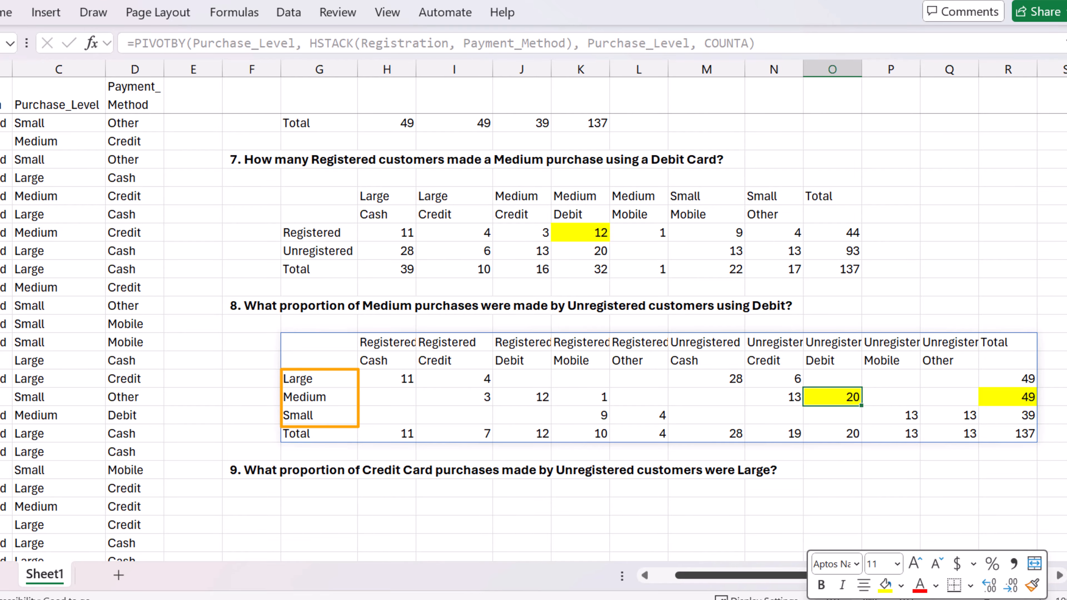
left_click_drag(859, 576, 868, 575)
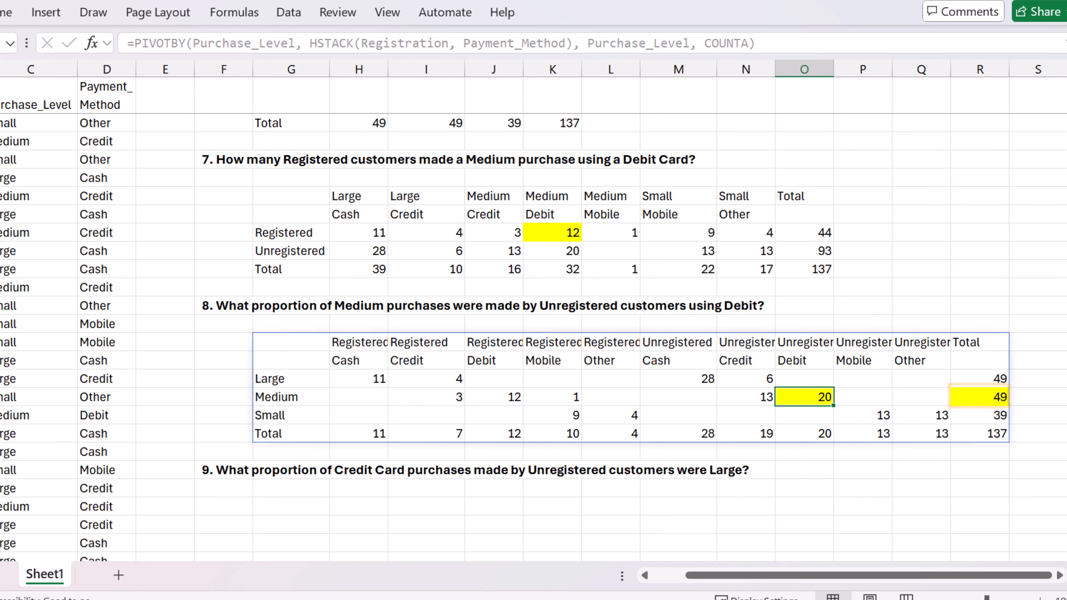
left_click(862, 306)
type("=")
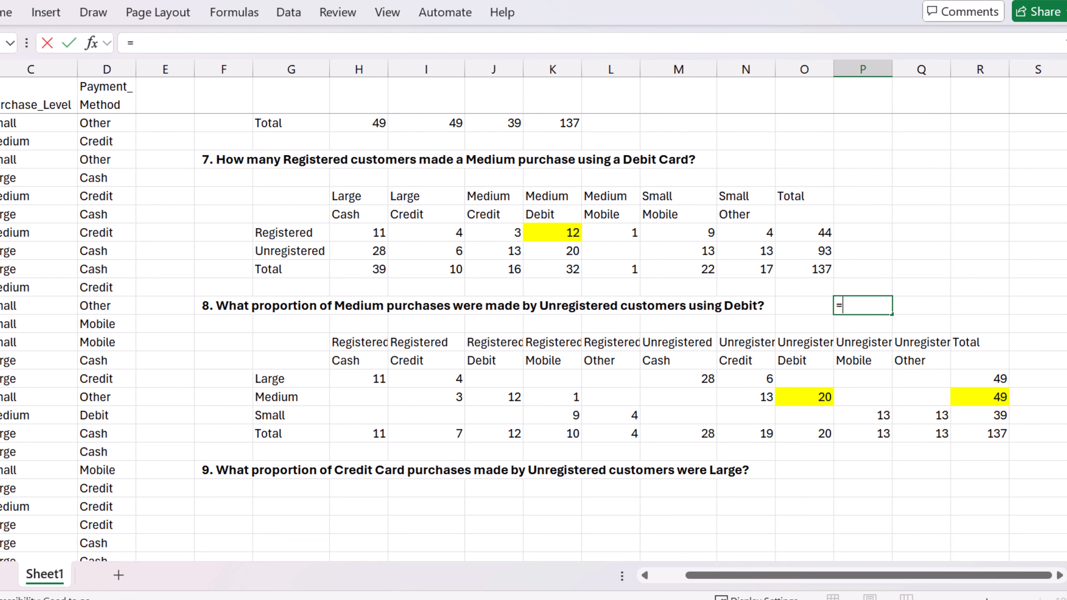
left_click(804, 397)
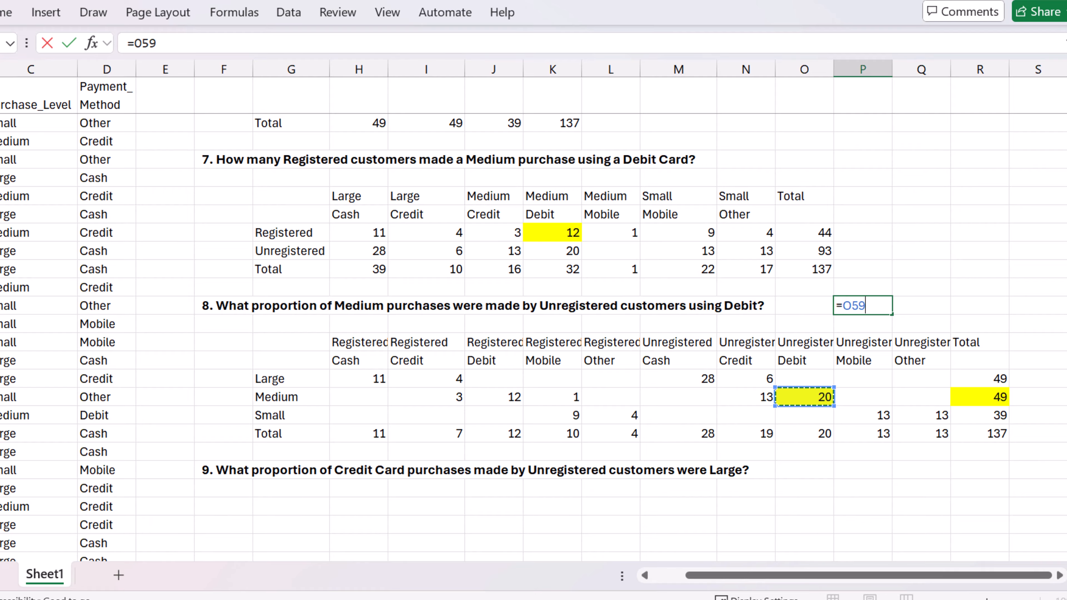
type("/")
left_click(980, 397)
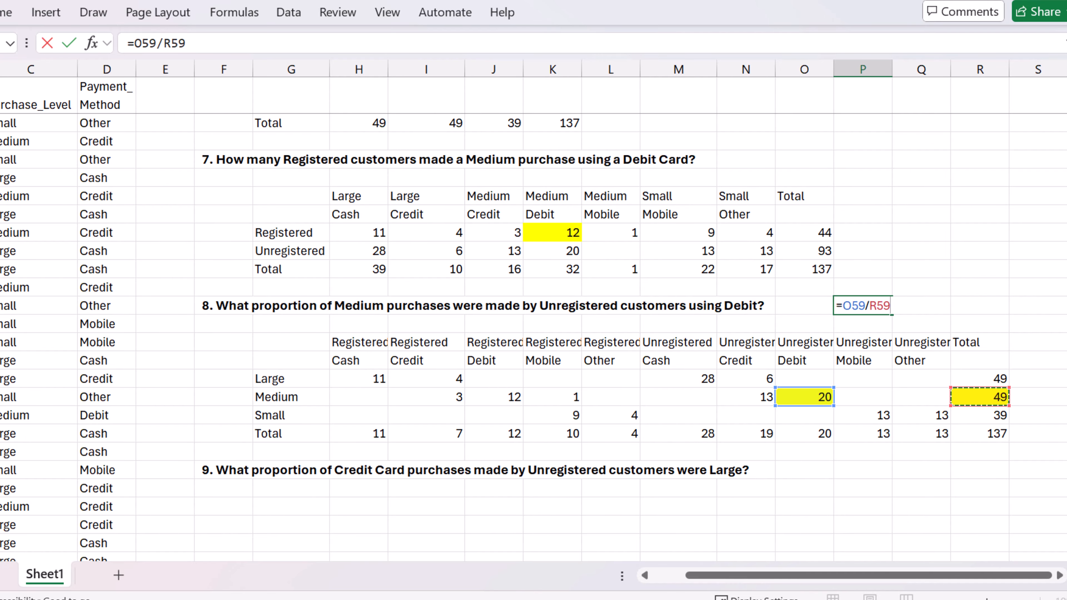
key("ctrl+Return")
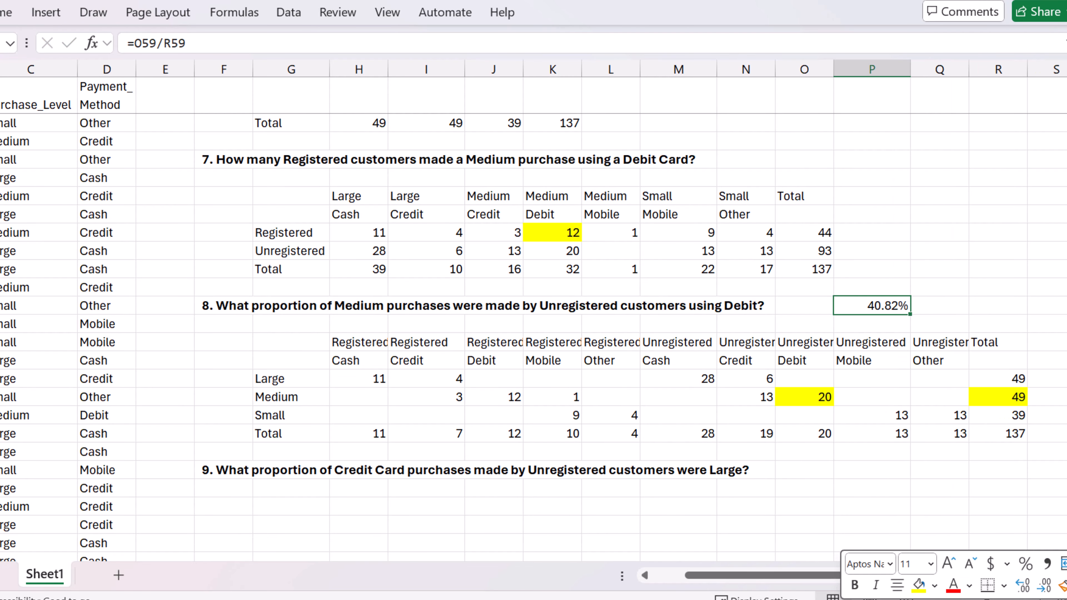
left_click(678, 506)
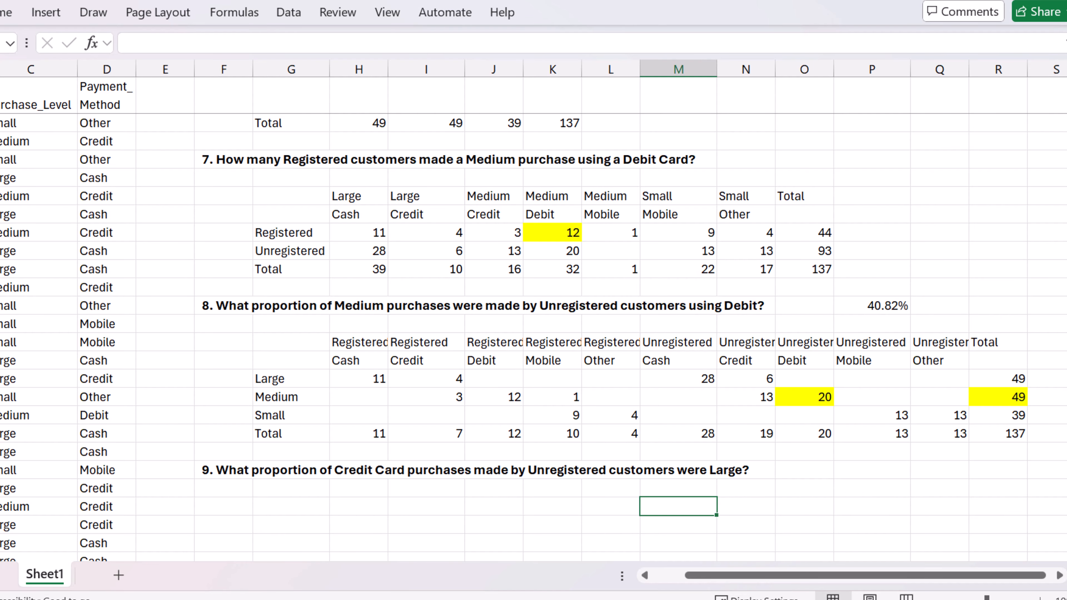
Step: Under question 9, enter =PIVOTBY(Payment_Method, HSTACK(Registration, Purchase_Level), Payment_Method, COUNTA) in cell G65 to count purchases by payment method, registration and level
left_click(804, 396)
scroll(534, 315, "down", 6)
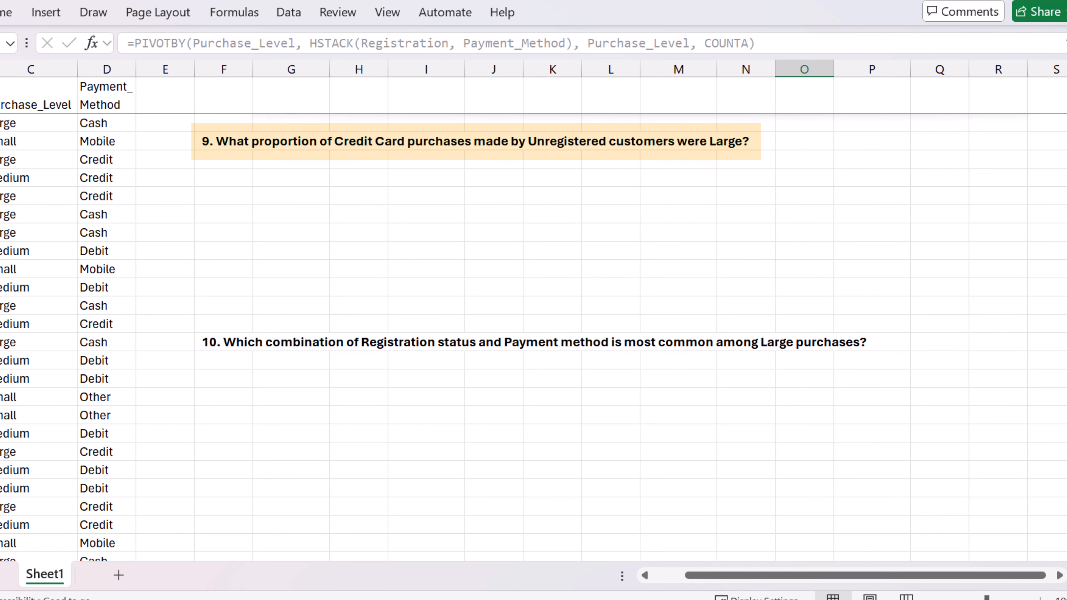
left_click(291, 178)
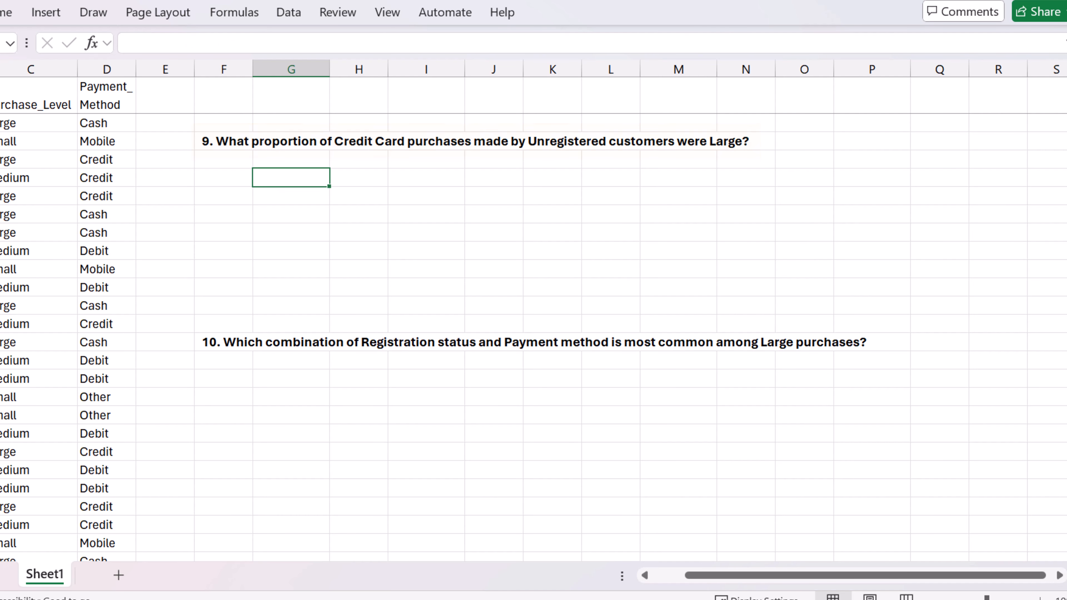
type("=pivot")
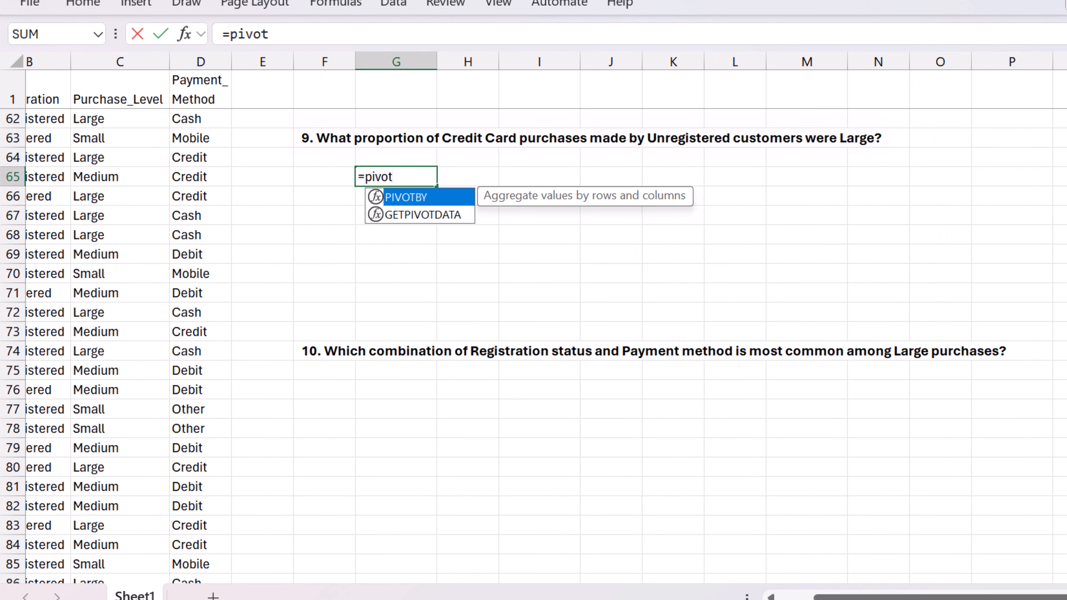
key("Tab")
type("Payme")
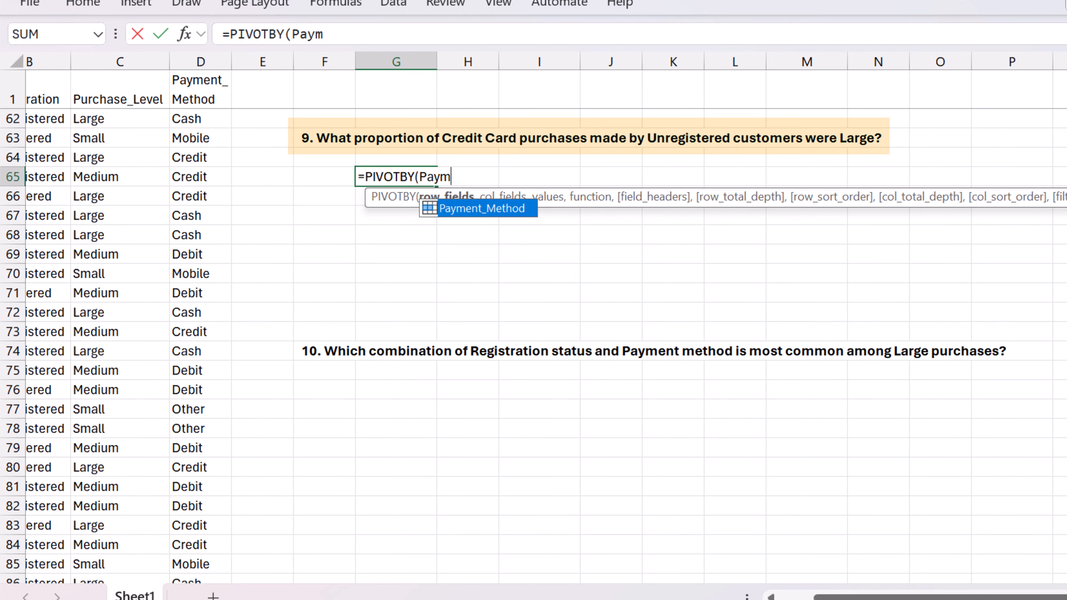
key("Tab")
type(", hstac")
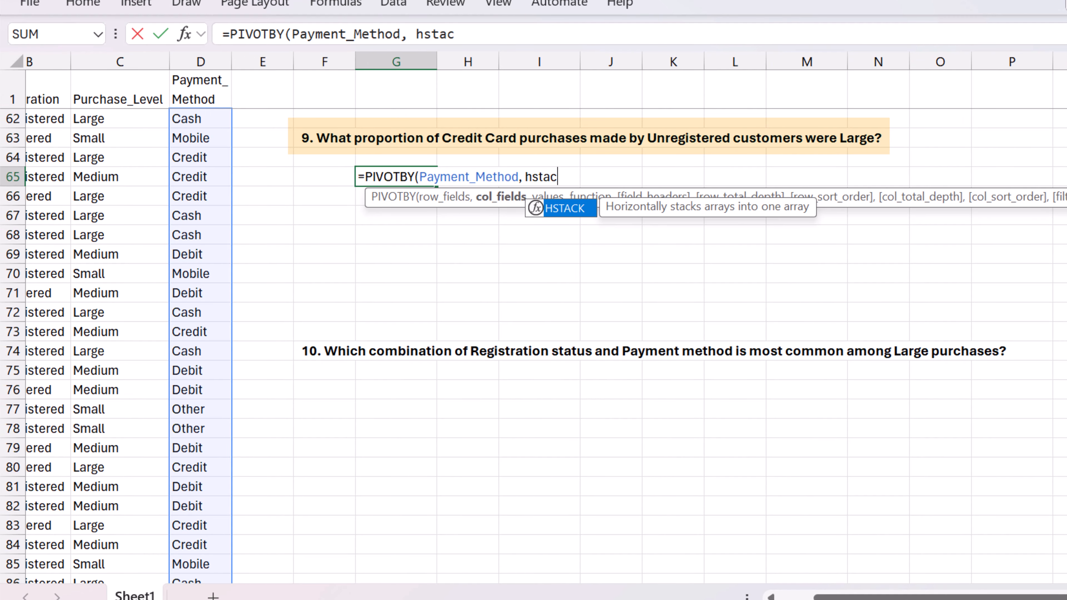
key("Tab")
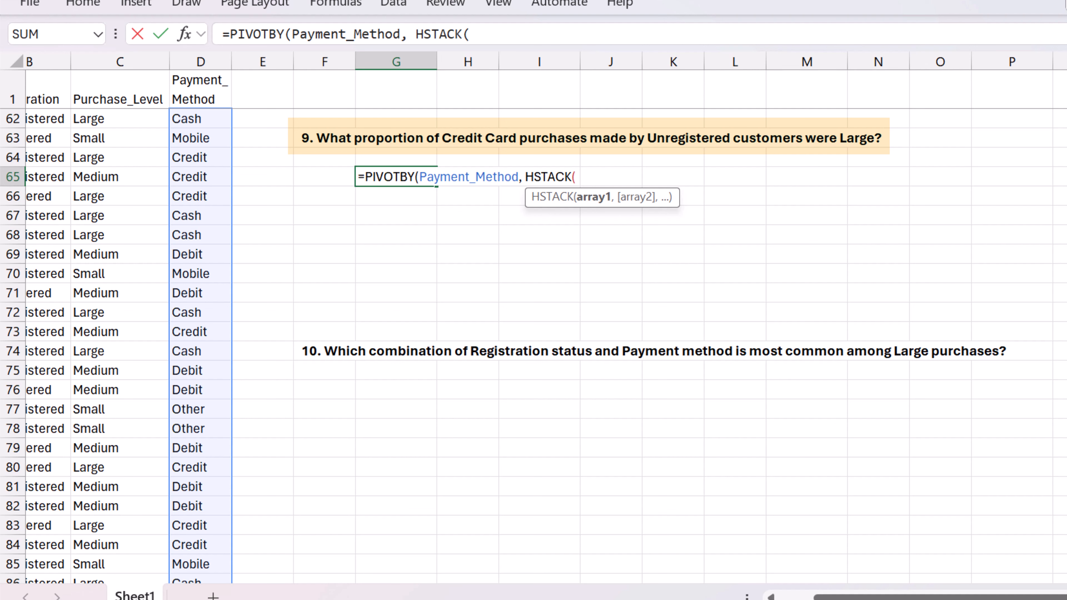
type("Regist")
key("Tab")
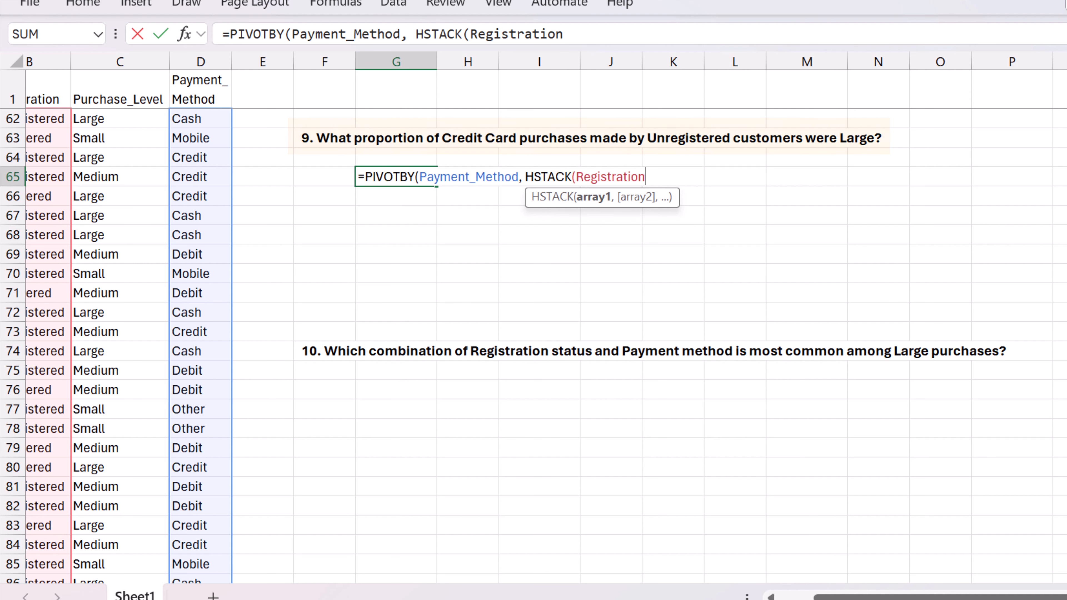
type(", Purcha")
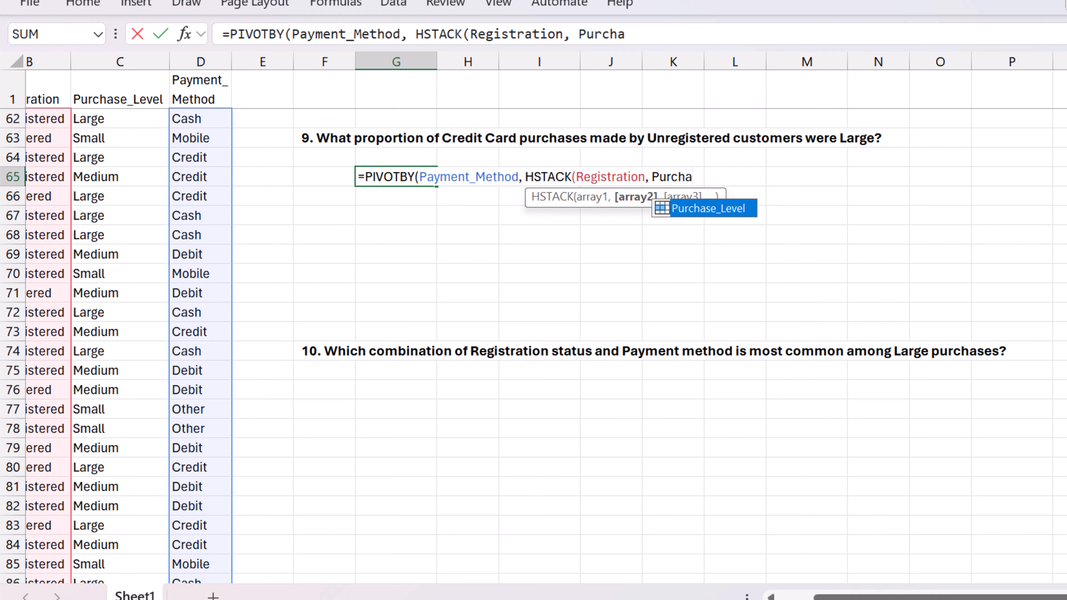
key("Tab")
type("), Pay")
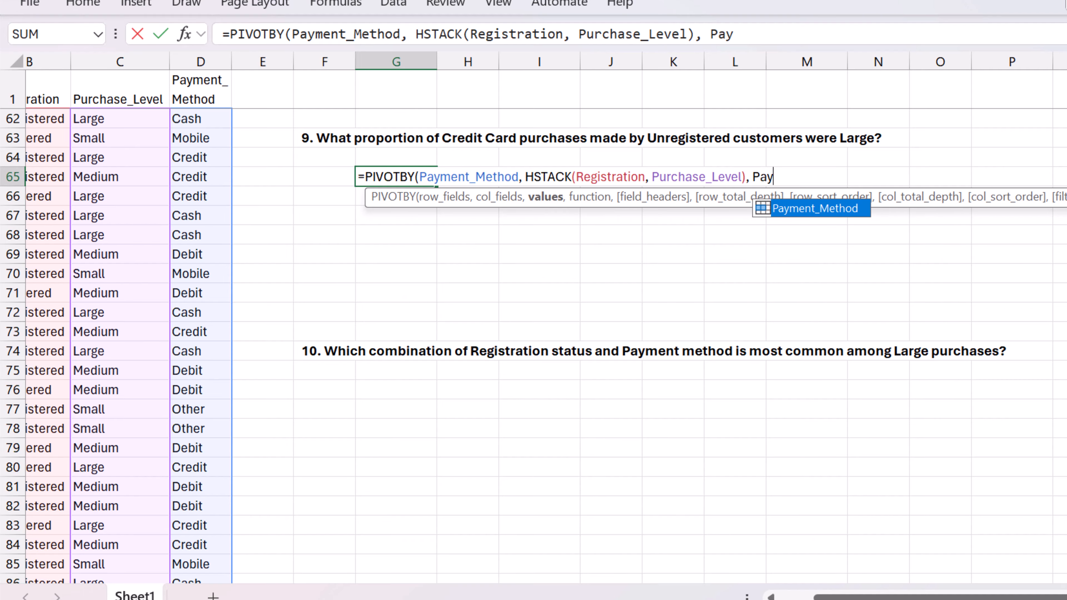
key("Tab")
type(", cou")
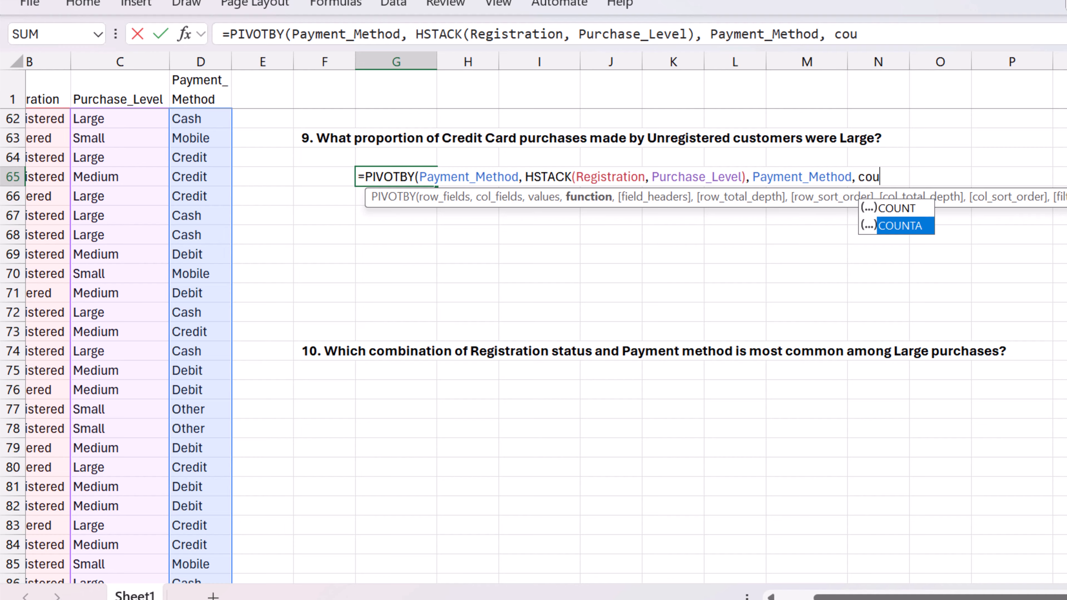
key("Down")
key("Tab")
type(")")
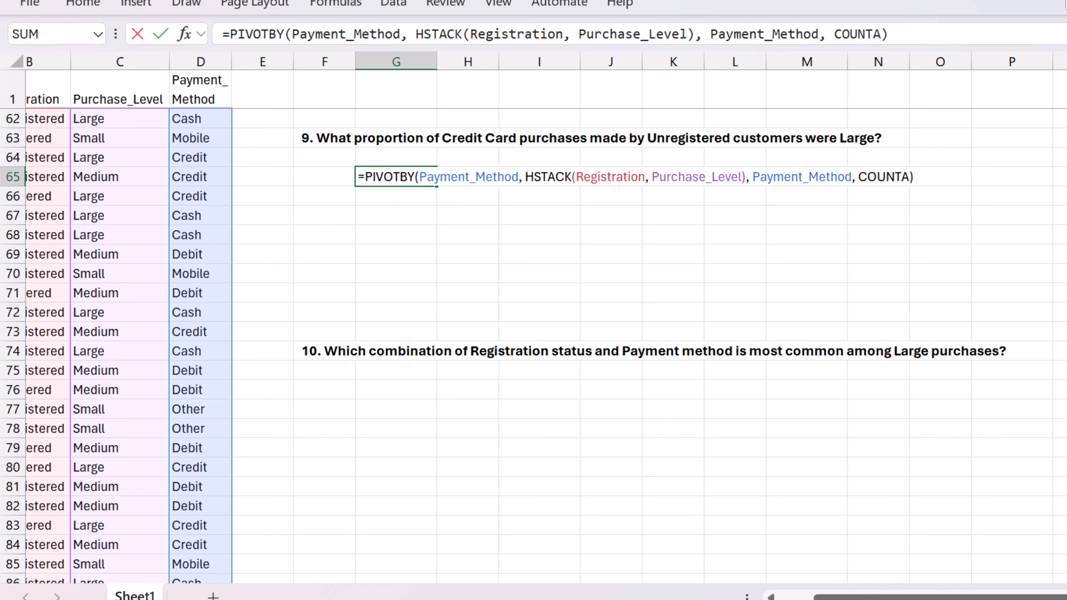
key("Return")
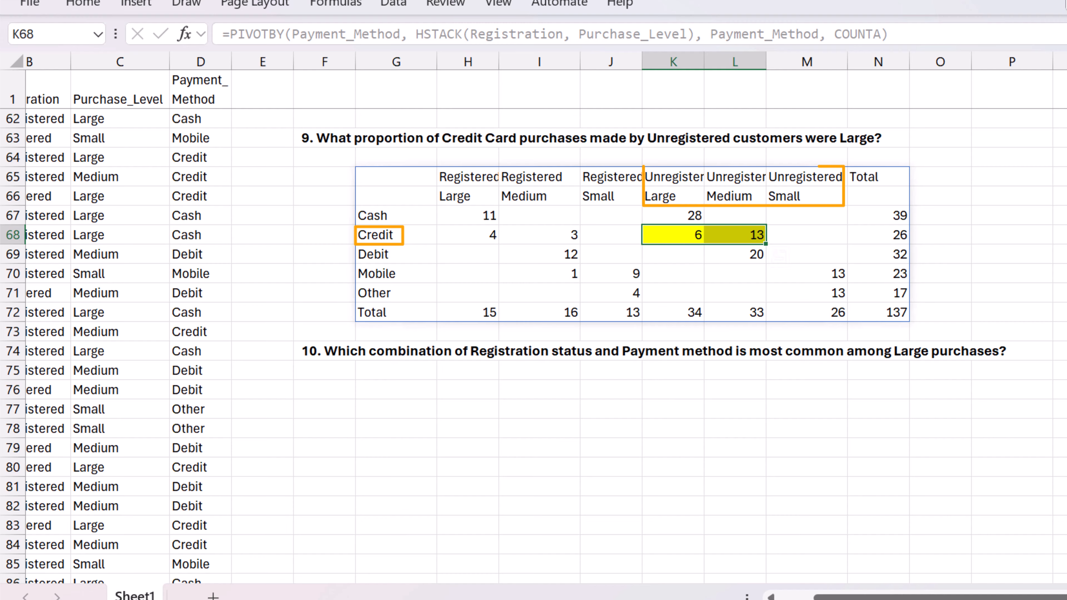
Step: Beside question 9, enter =K68/SUM(K68:L68) in cell O63 for the Large share of Unregistered customers' Credit purchases
left_click(940, 138)
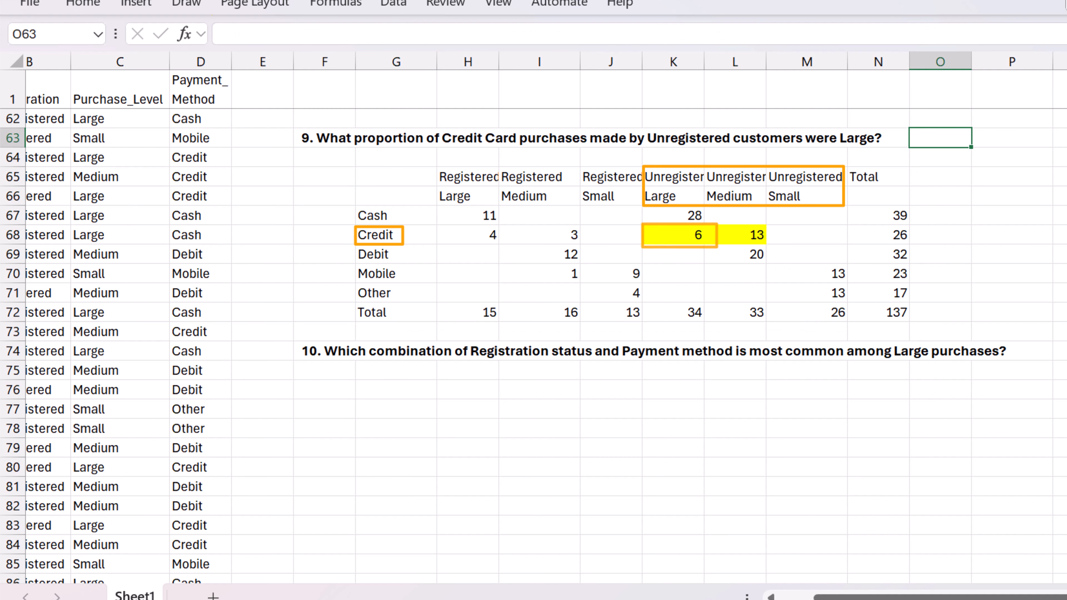
type("=")
left_click(672, 235)
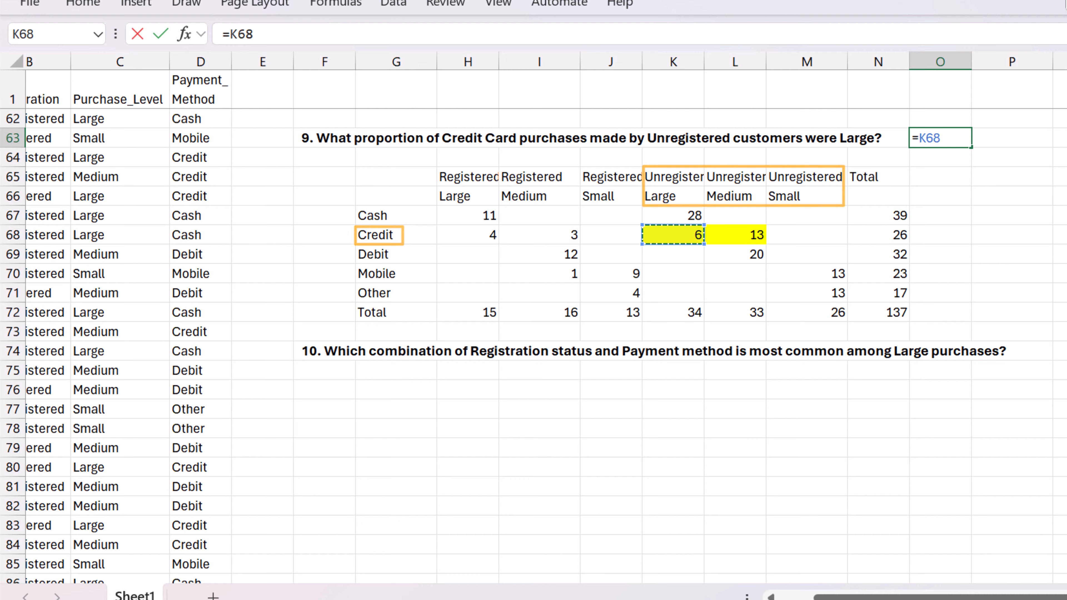
type("/SUM(")
left_click_drag(672, 235, 740, 235)
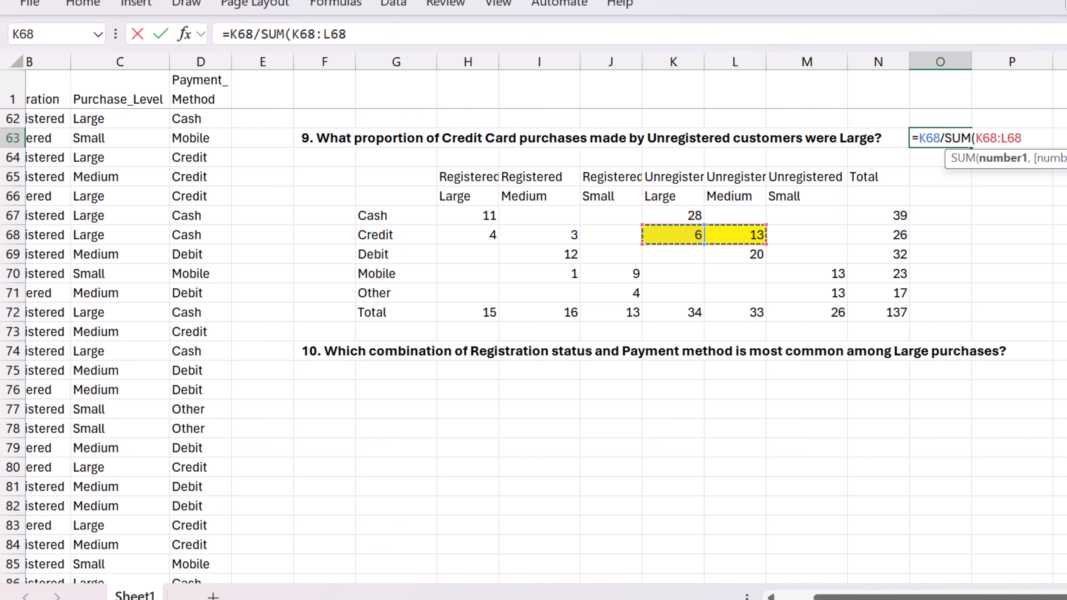
key("Return")
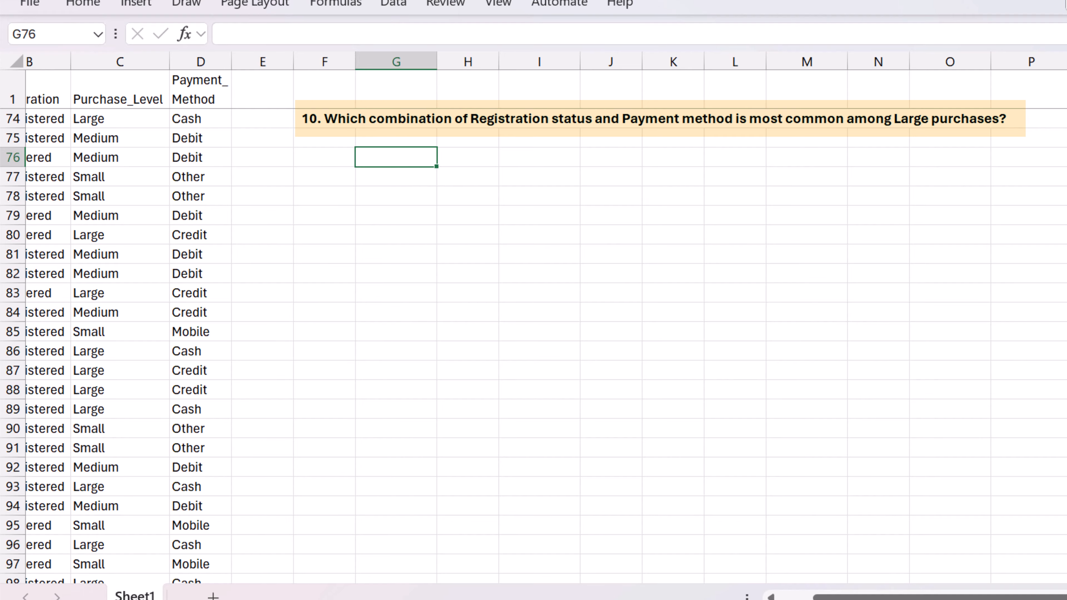
Step: Under question 10, enter =PIVOTBY(HSTACK(Registration, Payment_Method), Purchase_Level, Purchase_Level, COUNTA) in cell G76 to count registration and payment combinations by purchase level
type("=pivot")
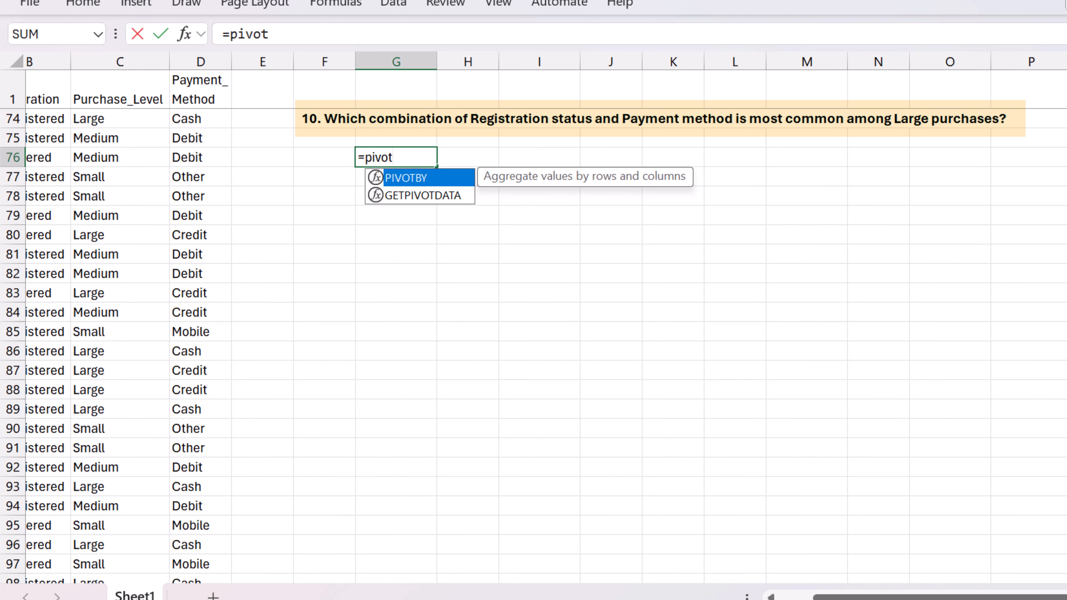
key("Tab")
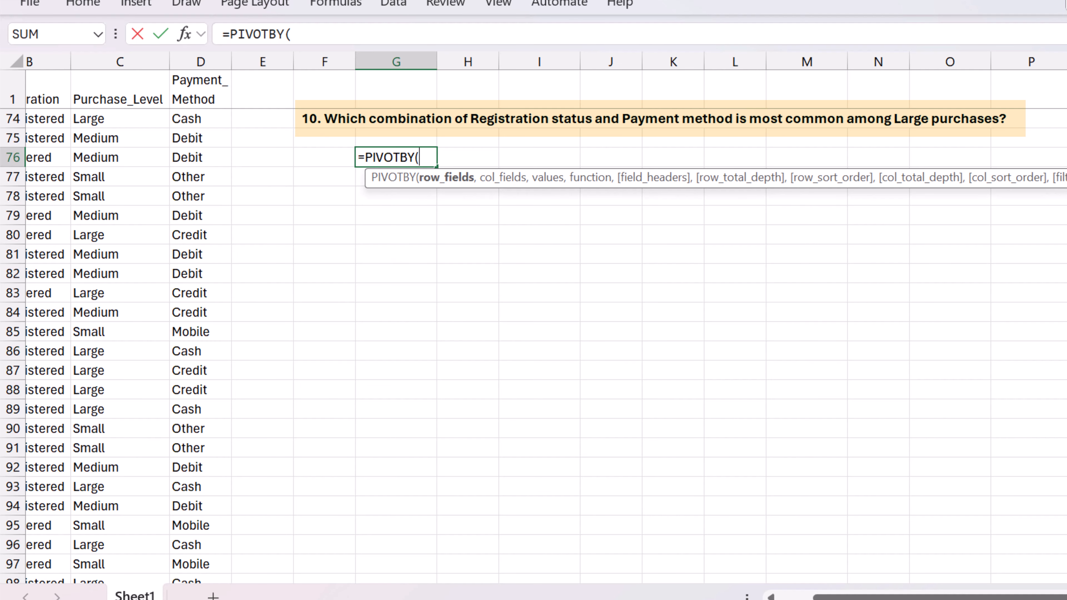
type("HSTACK(Registration")
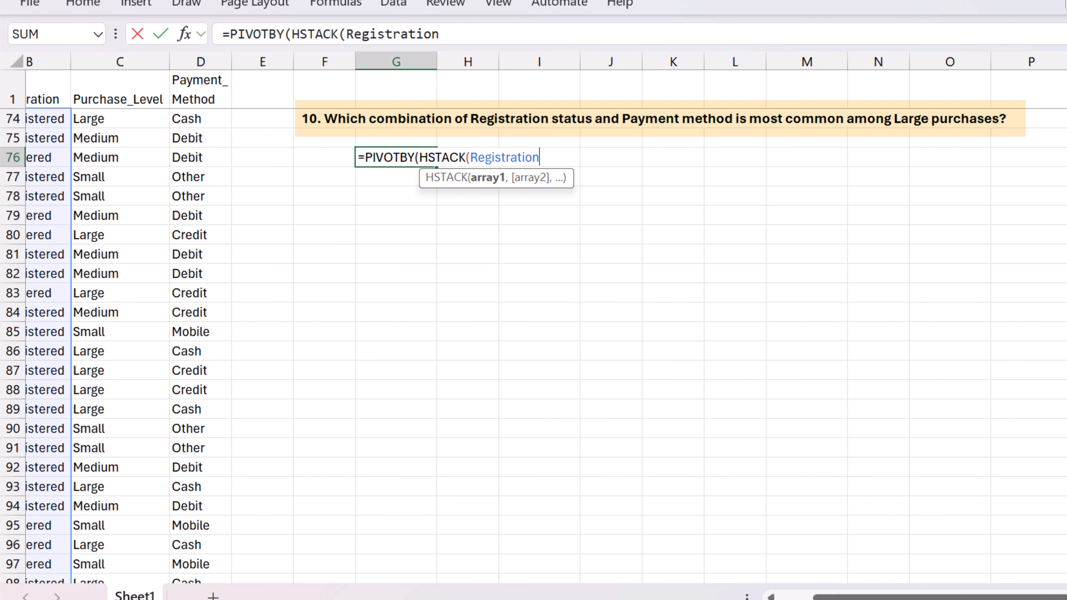
type(", Pa")
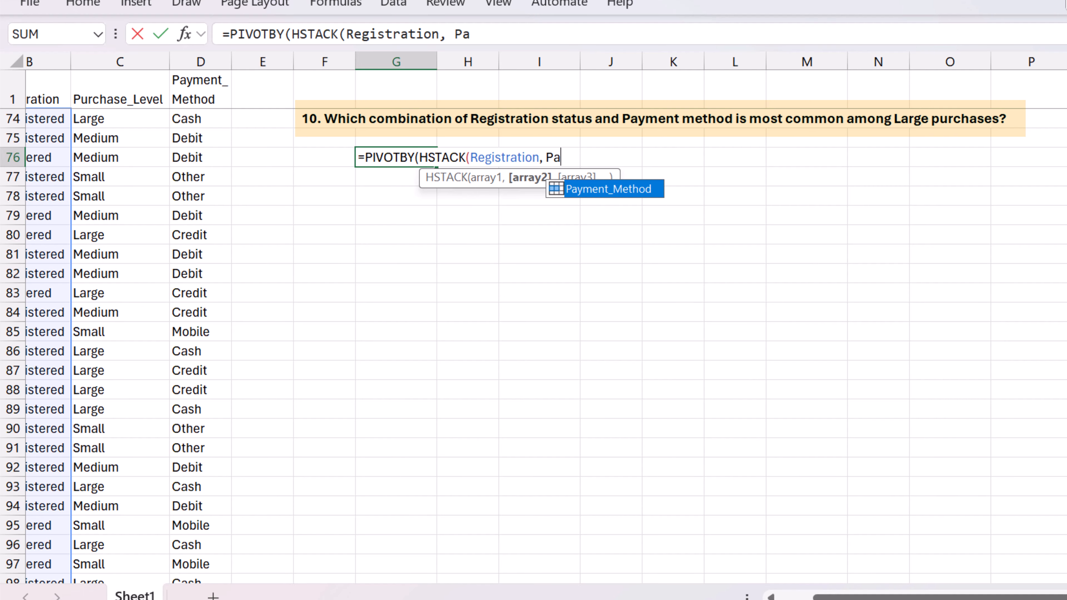
key("Tab")
type("),")
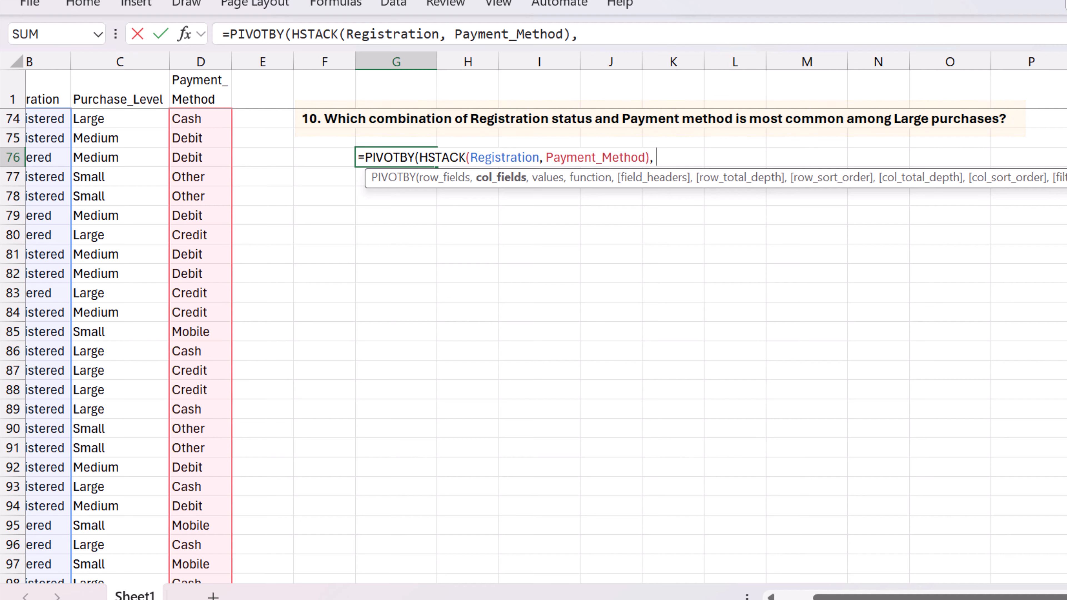
type(" Purch")
key("Tab")
type(", Pur")
key("Tab")
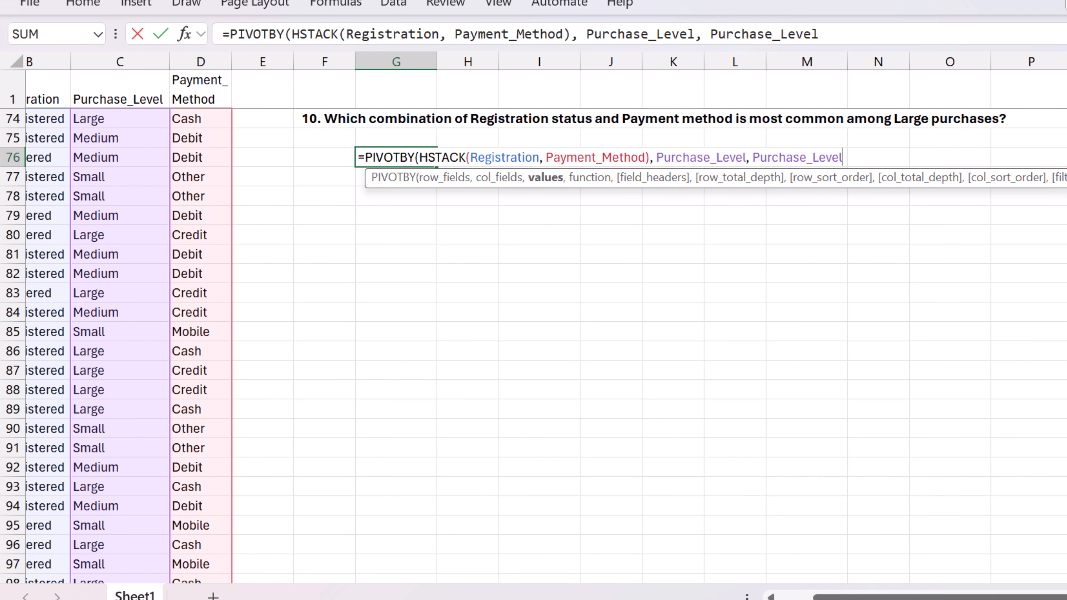
type(", COUNTA")
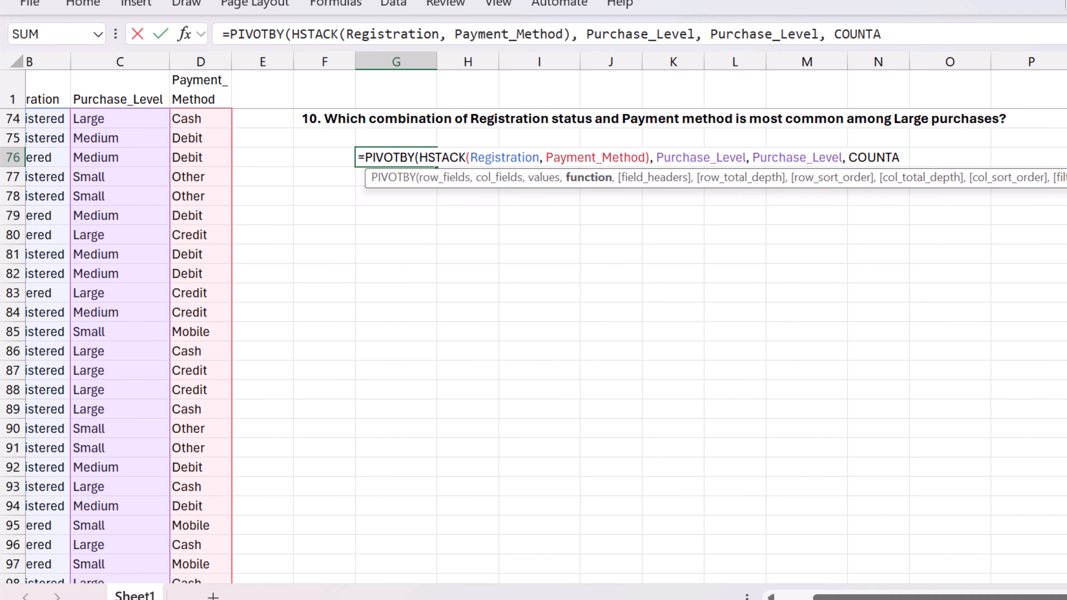
type(")")
key("Return")
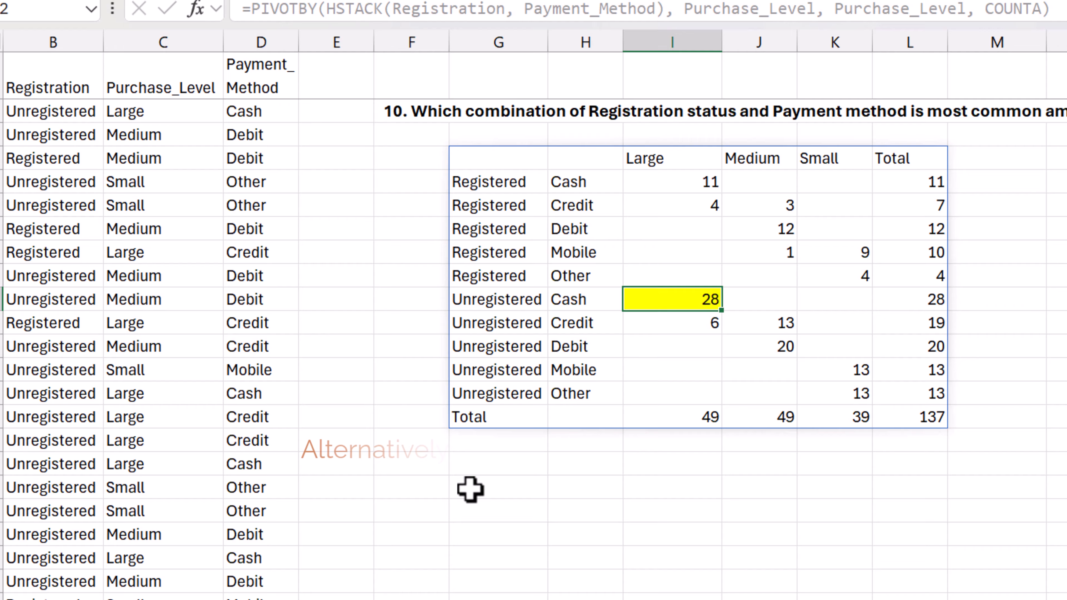
Step: Below the question 10 table, enter the alternative =PIVOTBY(Purchase_Level, HSTACK(Registration, Payment_Method), Payment_Method, COUNTA) in cell G90, with purchase levels as rows
left_click(401, 467)
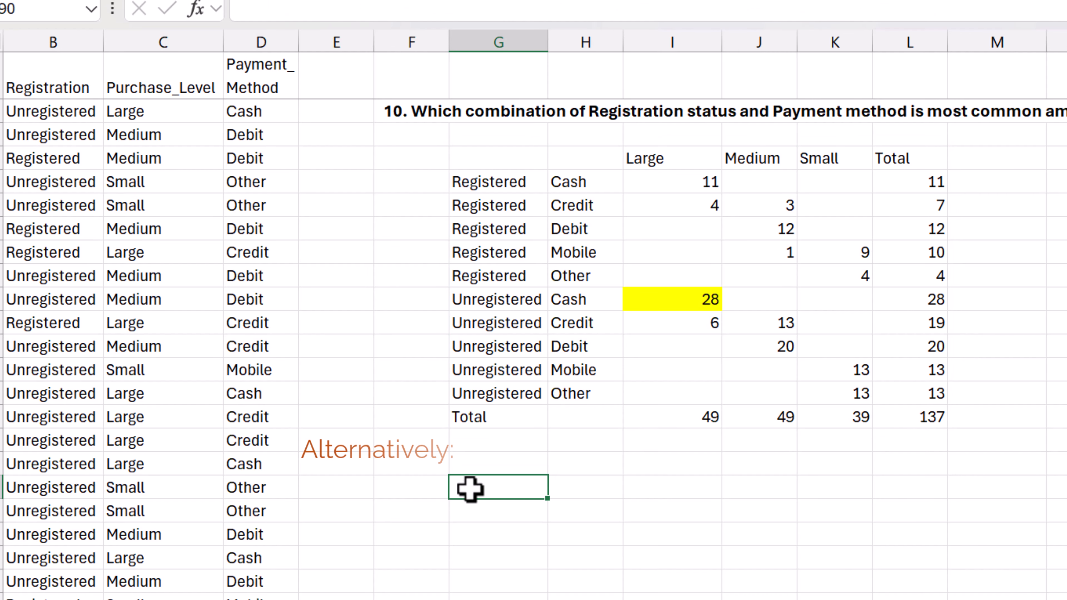
type("=PIVOTBY(")
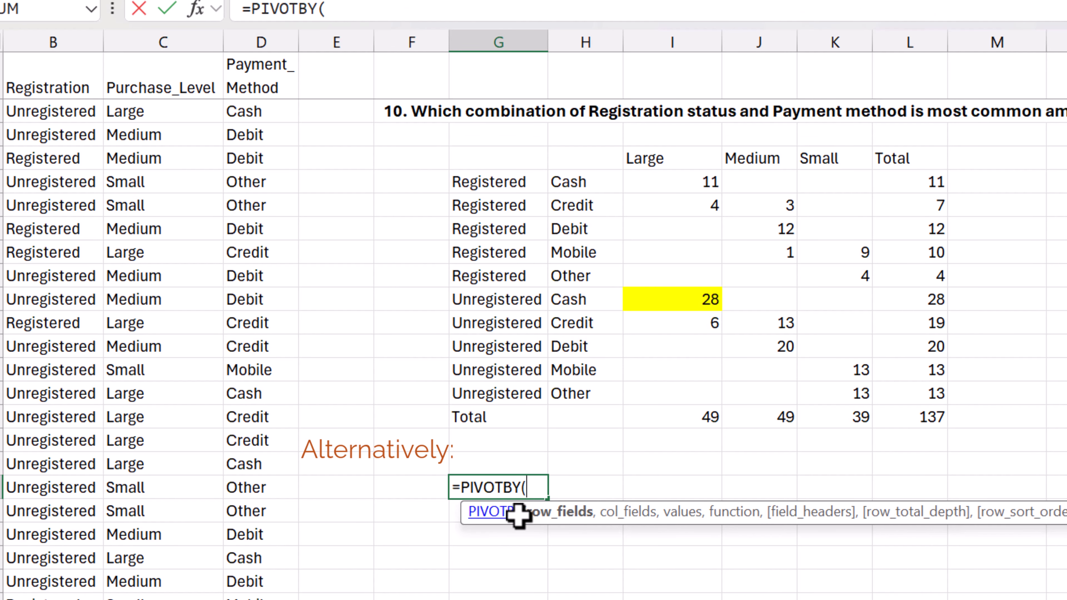
type("Purchase_Level,")
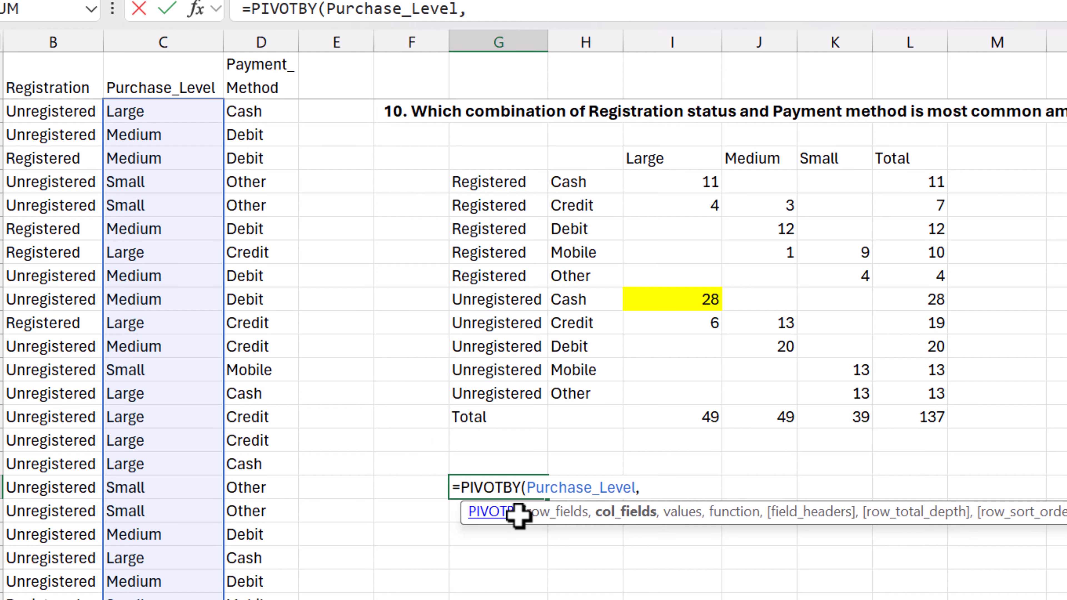
type(" HSTACK(Registration")
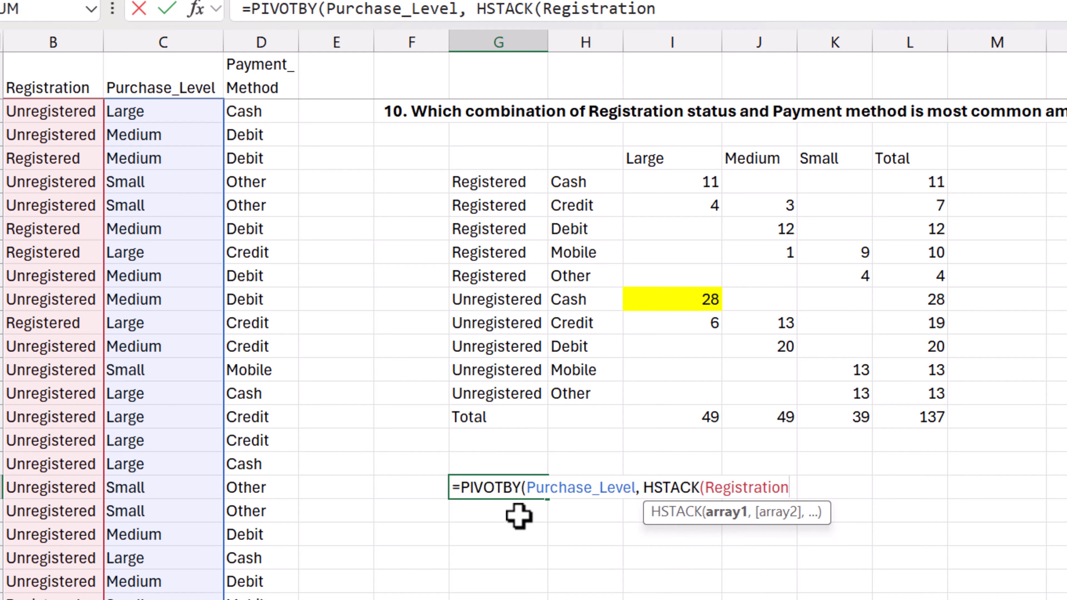
type(", Payment_Method), Pay")
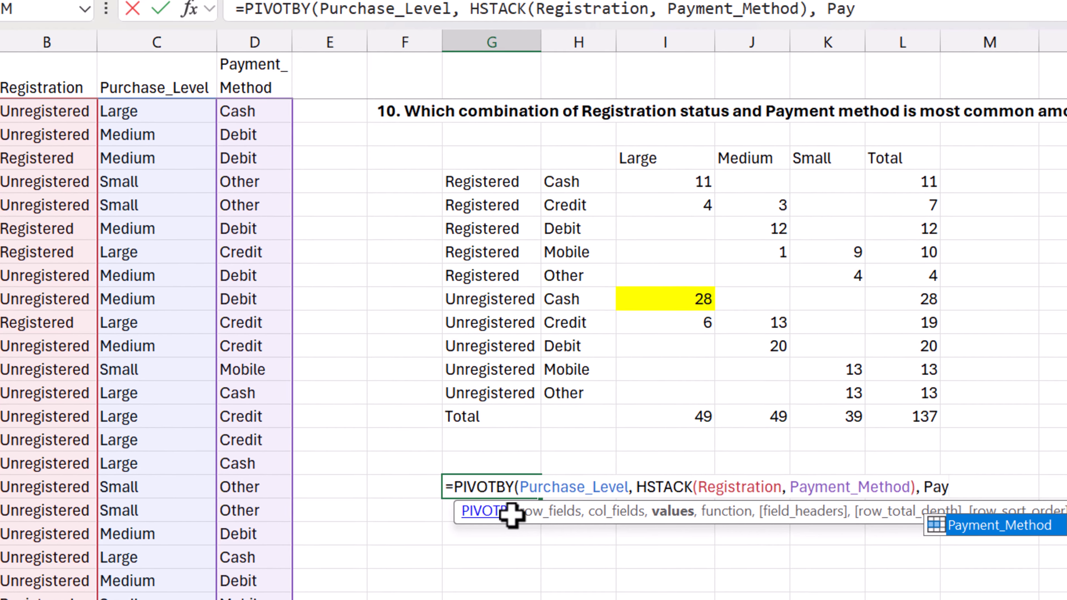
key("Tab")
type(",")
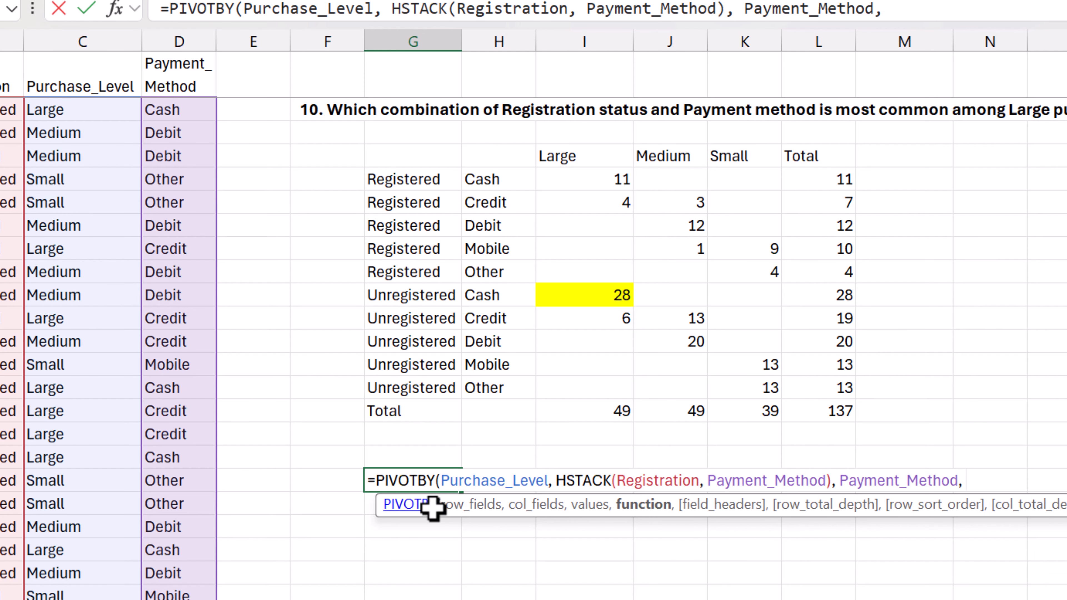
type(" counta")
key("Tab")
type(")")
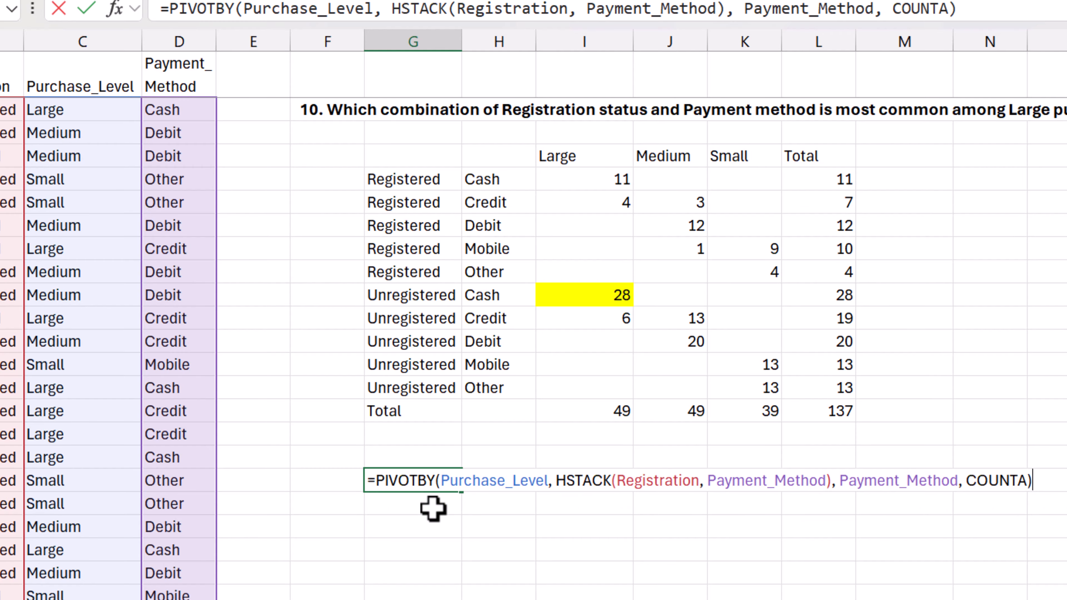
key("Return")
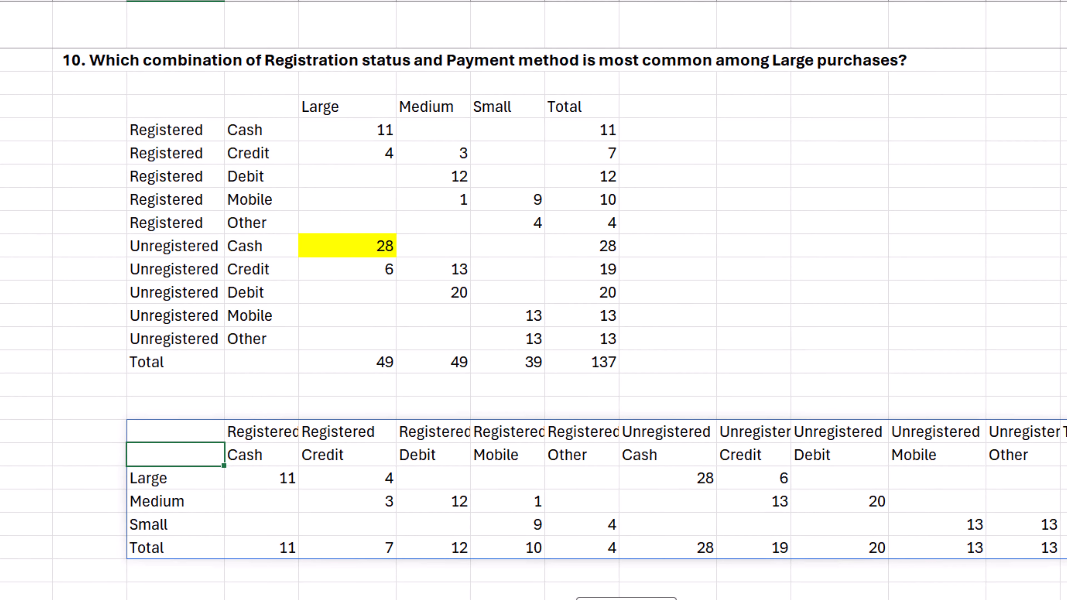